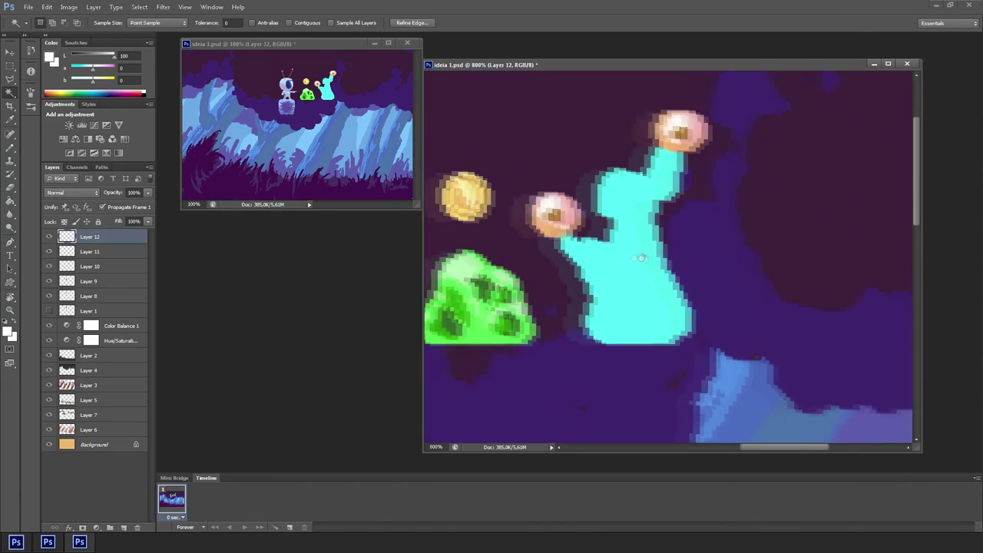
Step: Select the cyan body of the two-eyed alien with the Magic Wand, hide the selection edges, and save the file
key("w")
key("ctrl+g")
key("ctrl+h")
key("ctrl+z")
key("ctrl+h")
key("ctrl+h")
key("ctrl+h")
key("ctrl+s")
Step: Sample the alien's cyan, darken it to teal, and paint broad Pencil shading over its head and body
key("b")
left_click(581, 250, "alt")
left_click_drag(111, 57, 99, 57)
key("bracketright")
key("bracketright")
key("bracketright")
mouse_move(572, 244)
left_mouse_down()
mouse_move(662, 307)
mouse_move(626, 316)
left_mouse_up()
mouse_move(646, 272)
left_mouse_down()
mouse_move(607, 184)
mouse_move(622, 172)
mouse_move(644, 226)
mouse_move(634, 252)
left_mouse_up()
left_click(634, 250, "alt")
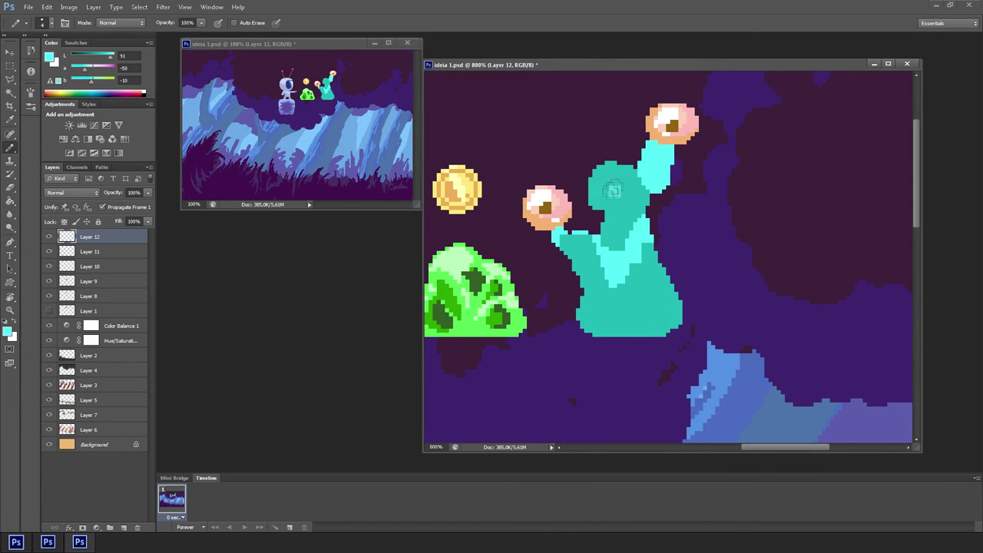
Step: Shape the alien's light and shadow by painting sampled cyan and teal over its head, neck, eyestalks and body
left_click_drag(615, 190, 621, 187)
left_click_drag(571, 239, 579, 244)
mouse_move(621, 278)
left_mouse_down()
mouse_move(592, 306)
mouse_move(619, 288)
mouse_move(640, 244)
mouse_move(655, 278)
left_mouse_up()
left_click(636, 296, "alt")
left_click(643, 262, "alt")
mouse_move(659, 295)
left_mouse_down()
mouse_move(638, 313)
mouse_move(653, 287)
mouse_move(638, 286)
mouse_move(652, 278)
mouse_move(613, 298)
mouse_move(673, 348)
left_mouse_up()
left_click(597, 328, "alt")
left_click(636, 310, "alt")
left_click(663, 215, "alt")
mouse_move(647, 195)
left_mouse_down()
mouse_move(676, 202)
mouse_move(639, 216)
left_mouse_up()
left_click(637, 215, "alt")
left_click(670, 209, "alt")
left_click_drag(675, 215, 677, 207)
Step: Lighten the colour to a very pale cyan and paint highlights on the alien's body and eyestalks
left_click_drag(113, 58, 116, 58)
left_click_drag(85, 70, 89, 70)
left_click_drag(689, 269, 682, 327)
left_click_drag(651, 192, 668, 211)
left_click_drag(693, 175, 710, 185)
left_click_drag(623, 259, 617, 272)
Step: Draw thin teal crease lines across the alien's body and eyestalks with a 1-pixel Pencil, and save the file
left_click(662, 237, "alt")
key("bracketleft")
key("bracketleft")
key("bracketleft")
mouse_move(694, 267)
left_mouse_down()
mouse_move(651, 293)
mouse_move(673, 317)
left_mouse_up()
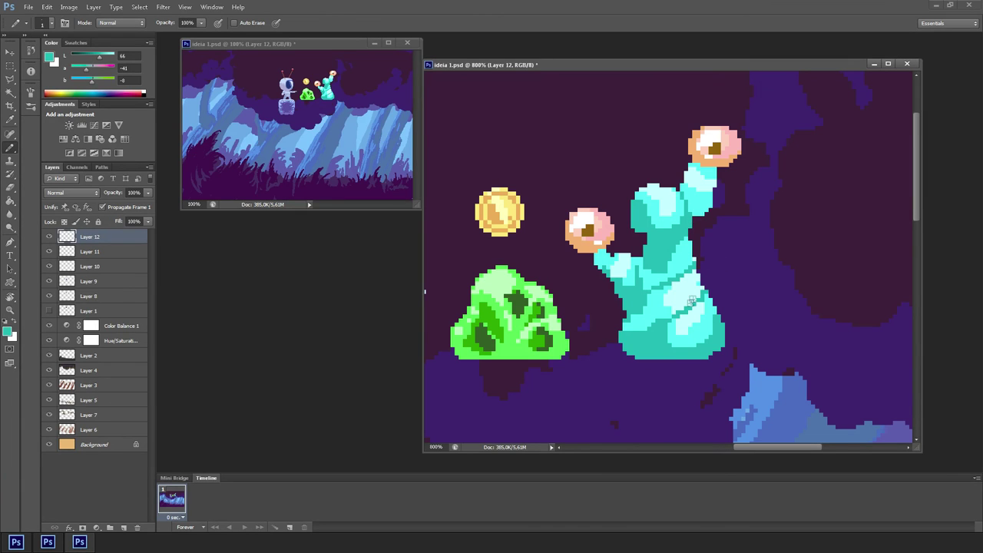
left_click_drag(686, 184, 714, 186)
left_click_drag(625, 257, 613, 270)
key("ctrl+s")
Step: Shift the hue of the alien's body from cyan to blue with Hue/Saturation
left_click_drag(655, 289, 720, 253)
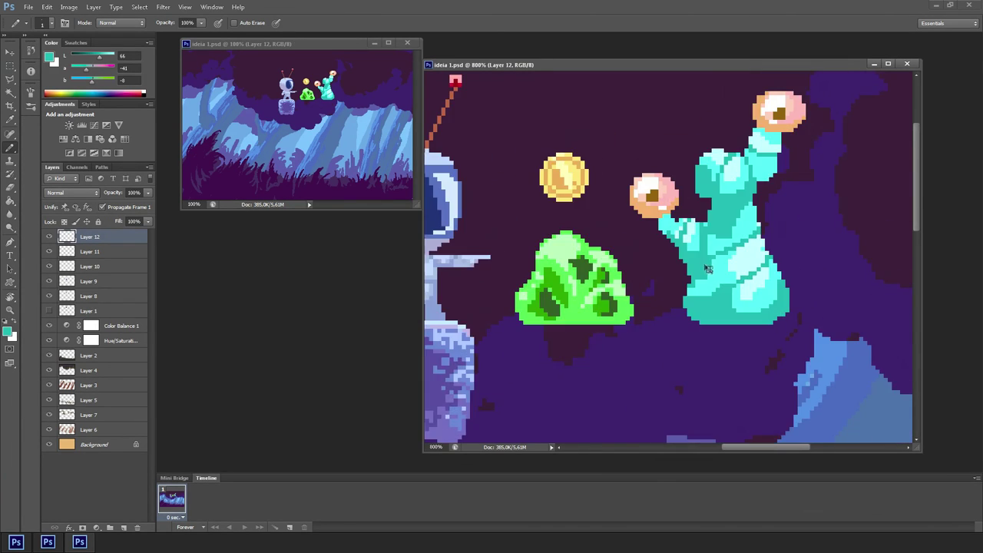
key("ctrl+u")
mouse_move(829, 289)
left_mouse_down()
mouse_move(849, 286)
mouse_move(839, 290)
left_mouse_up()
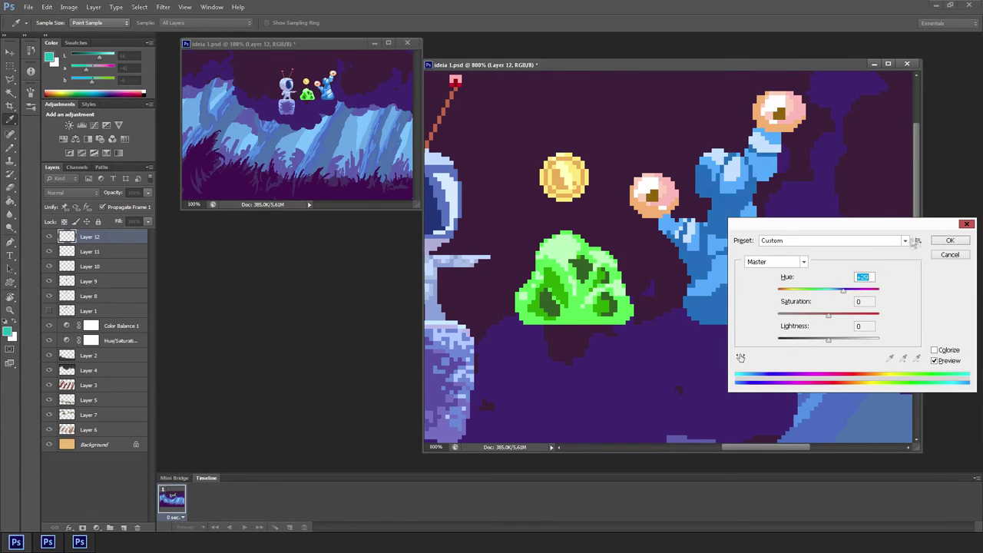
left_click(950, 240)
Step: Deepen the alien's palest highlights to a stronger light blue with Hue/Saturation, deselect, and save the file
key("ctrl+u")
left_click_drag(782, 225, 738, 303)
left_click_drag(784, 370, 799, 397)
left_click(897, 321)
key("ctrl+u")
left_click(897, 320)
key("ctrl+d")
key("ctrl+s")
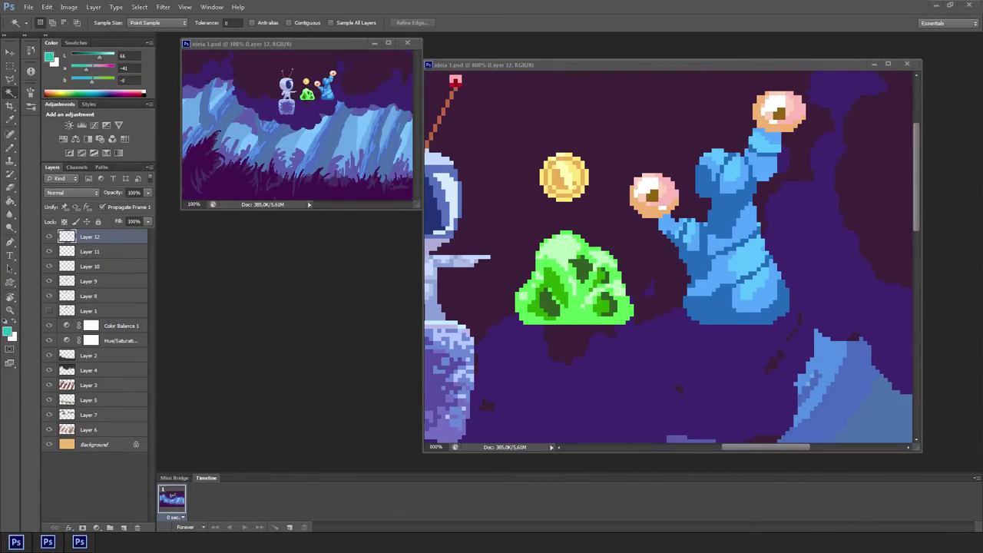
Step: Create a new layer and stamp a large round teal Pencil dot in the dark area to the astronaut's left
left_click_drag(742, 247, 768, 292)
key("ctrl+shift+n")
key("Return")
key("b")
key("bracketright")
key("bracketright")
key("bracketright")
key("bracketright")
key("bracketright")
key("bracketright")
key("bracketright")
mouse_move(607, 226)
left_mouse_down()
mouse_move(607, 246)
mouse_move(604, 231)
left_mouse_up()
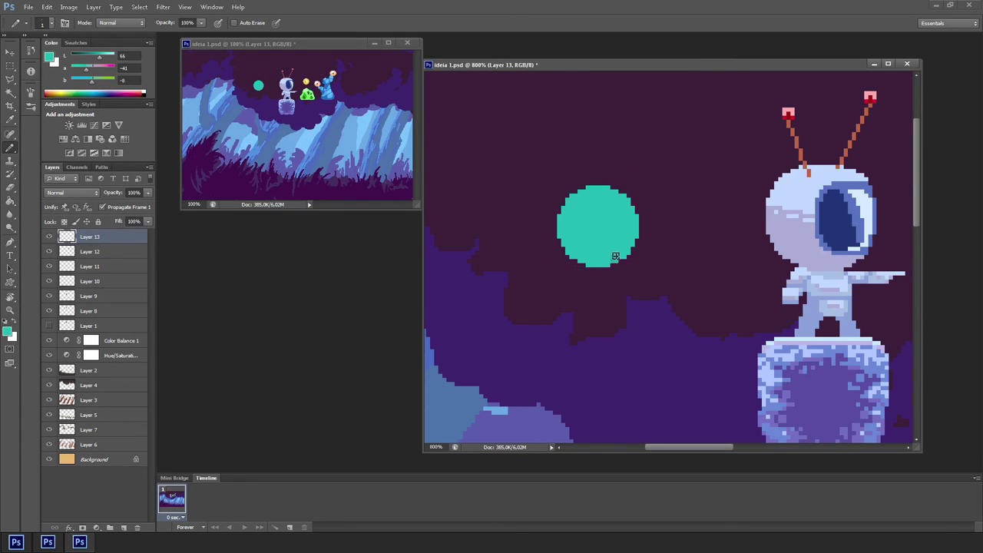
Step: Extend the teal circle into a filled ghost silhouette with straight sides and erase two notches in its lower edge
mouse_move(560, 240)
left_mouse_down()
mouse_move(570, 279)
mouse_move(636, 277)
left_mouse_up()
mouse_move(636, 241)
left_mouse_down()
mouse_move(636, 278)
mouse_move(692, 263)
left_mouse_up()
key("g")
left_click(630, 271)
key("ctrl+plus")
key("b")
left_click_drag(535, 300, 559, 301)
mouse_move(650, 301)
left_mouse_down()
mouse_move(672, 301)
mouse_move(658, 326)
left_mouse_up()
key("e")
left_click(576, 291)
left_click(633, 292)
Step: Recolour the teal ghost to pink and lighten it with Hue/Saturation
key("b")
key("ctrl+u")
left_click_drag(783, 370, 834, 370)
key("Return")
key("ctrl+u")
left_click_drag(784, 419, 799, 420)
key("Return")
Step: Mix a dark magenta colour and paint two rectangular eyes on the ghost
left_click(49, 94)
left_click_drag(80, 57, 88, 56)
left_click_drag(97, 81, 92, 81)
mouse_move(587, 241)
left_mouse_down()
mouse_move(603, 250)
mouse_move(654, 241)
left_mouse_up()
Step: Paint a wide magenta smile below the ghost's eyes, cleaning its edges with sampled pink and magenta
mouse_move(611, 284)
left_mouse_down()
mouse_move(614, 304)
mouse_move(640, 307)
mouse_move(588, 305)
mouse_move(663, 290)
mouse_move(670, 306)
left_mouse_up()
mouse_move(578, 296)
left_mouse_down()
mouse_move(570, 290)
mouse_move(579, 284)
left_mouse_up()
left_click_drag(685, 292, 678, 300)
left_click(687, 318, "alt")
mouse_move(611, 284)
left_mouse_down()
mouse_move(660, 284)
mouse_move(585, 286)
mouse_move(577, 307)
mouse_move(647, 315)
left_mouse_up()
left_click(603, 301, "alt")
left_click(653, 308)
left_click(579, 313, "alt")
left_click(579, 305)
left_click(635, 281, "alt")
mouse_move(632, 268)
left_mouse_down()
mouse_move(620, 295)
mouse_move(592, 299)
mouse_move(649, 309)
left_mouse_up()
left_click(626, 327, "alt")
left_click(597, 298, "alt")
left_click(632, 333, "alt")
left_click(552, 299)
left_click(673, 299)
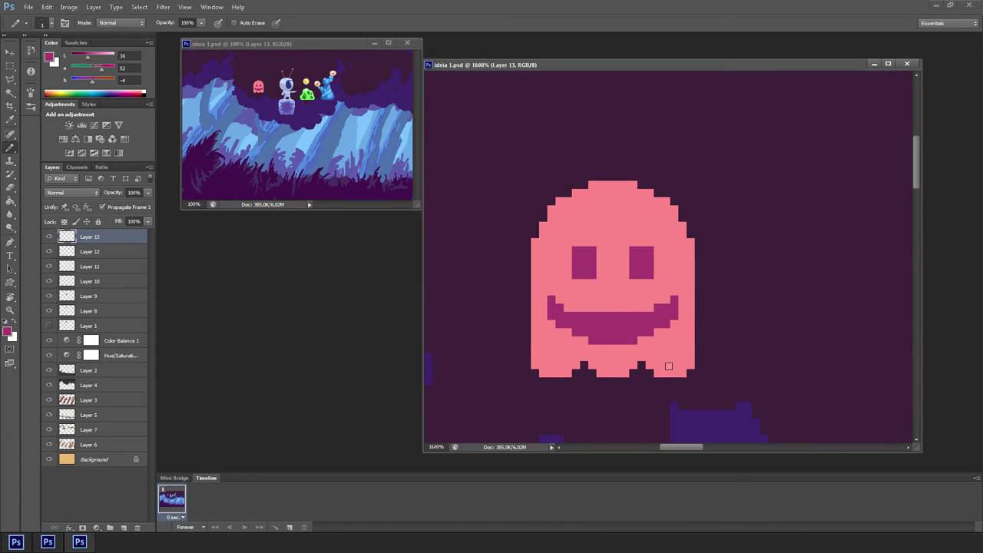
Step: Select the ghost's pink body area with the Magic Wand and hide the selection edges
key("w")
left_click(618, 316)
key("ctrl+h")
Step: Paint a peach area (Lab 82, 52, 42) around the ghost's mouth with a 15-pixel Pencil, and a cream patch (Lab 100, 33, 32) at its base
key("b")
left_click(620, 351, "alt")
key("bracketright")
key("bracketright")
key("bracketright")
key("bracketright")
key("bracketright")
key("bracketright")
key("bracketright")
key("bracketright")
key("bracketright")
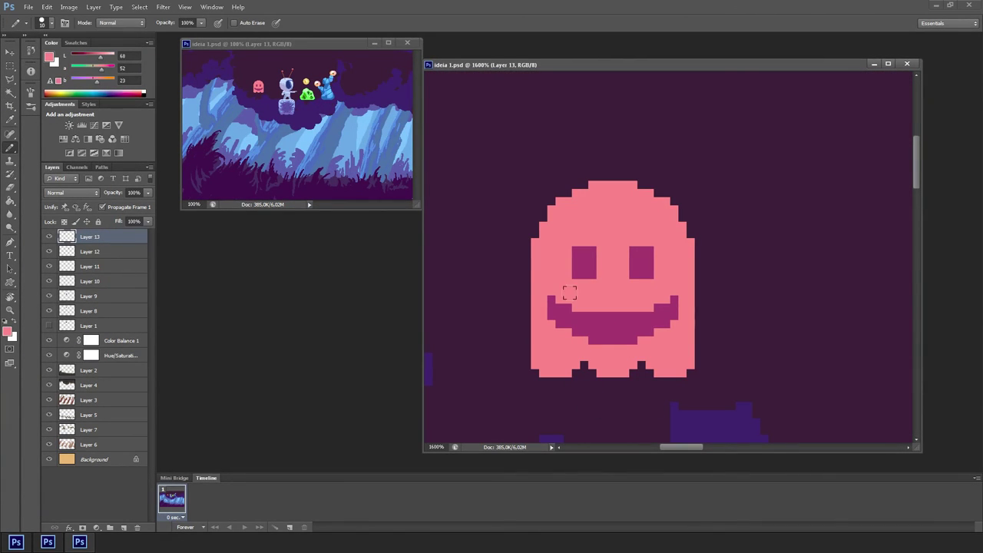
left_click_drag(100, 58, 106, 58)
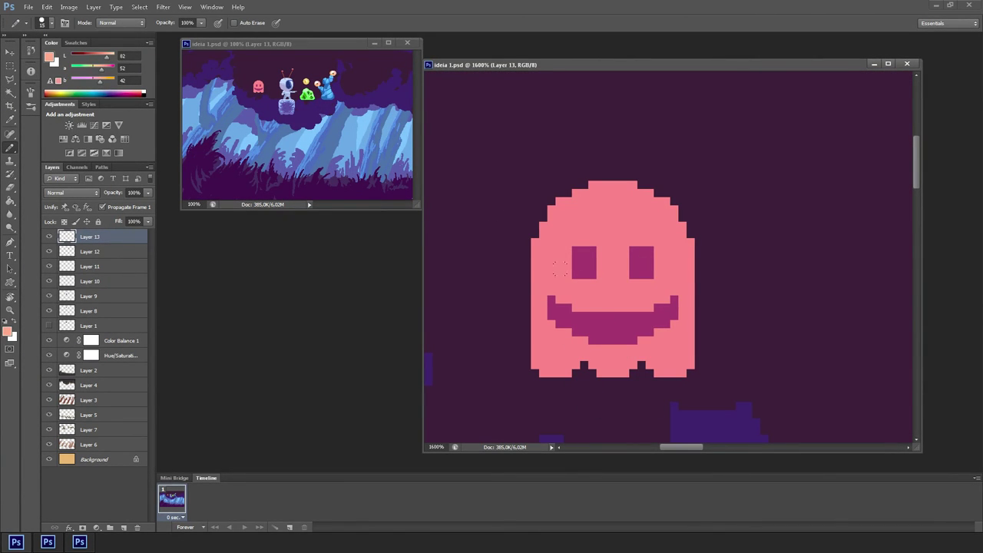
left_click(617, 323)
key("ctrl+z")
key("ctrl+z")
left_click(609, 322)
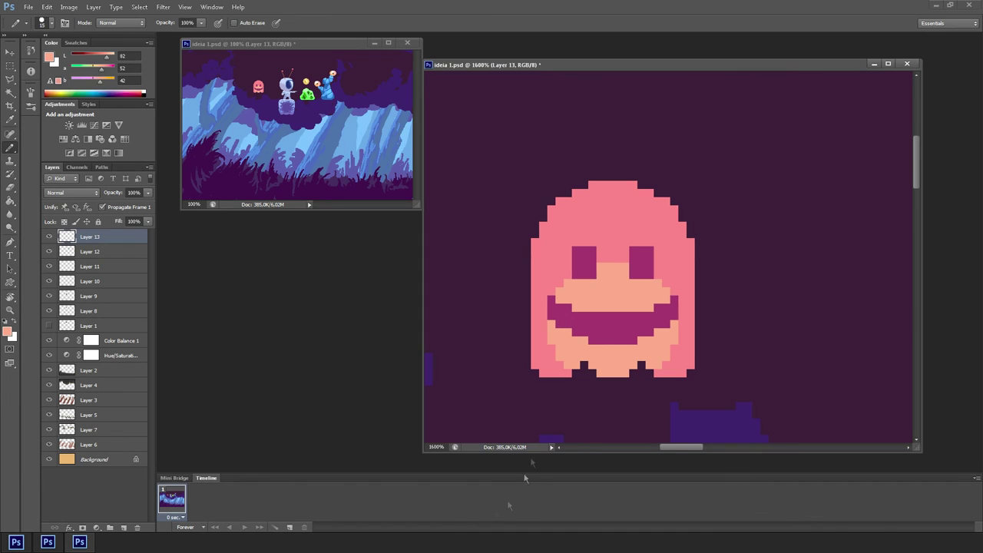
left_click_drag(107, 58, 115, 59)
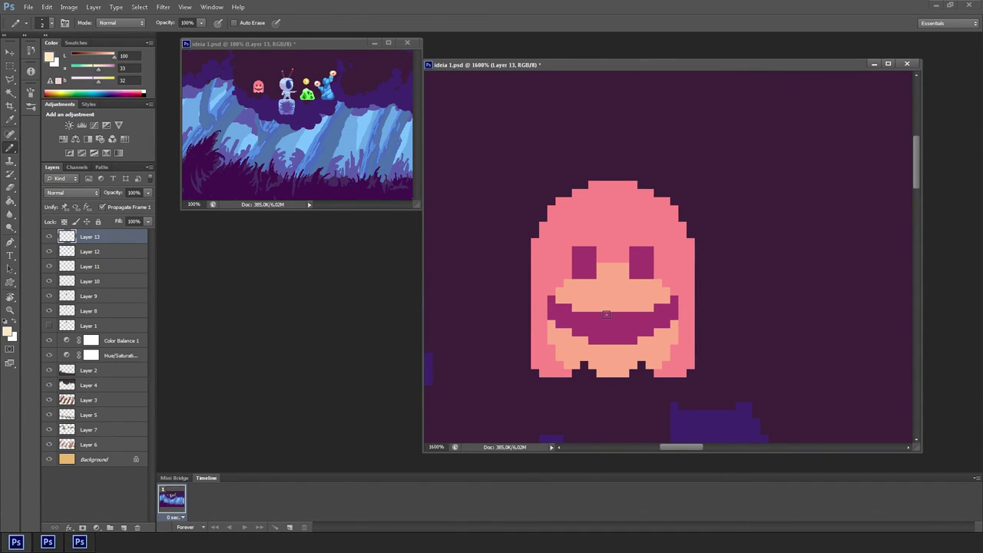
mouse_move(602, 336)
left_mouse_down()
mouse_move(603, 349)
mouse_move(592, 330)
mouse_move(595, 353)
left_mouse_up()
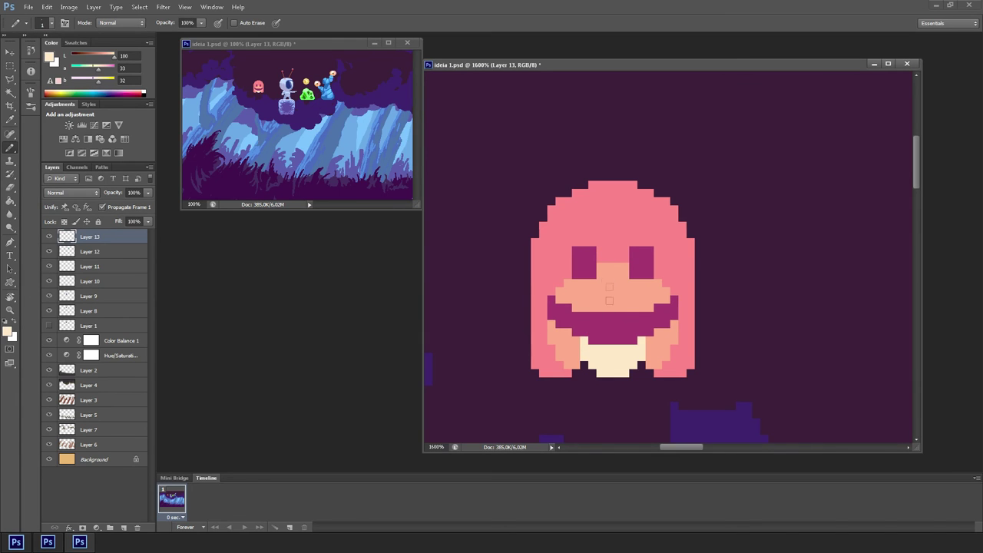
Step: Darken the ghost's body colours with an RGB Curves adjustment, including a point at input 213, output 183
key("ctrl+m")
left_click_drag(788, 199, 779, 222)
left_click_drag(831, 160, 836, 166)
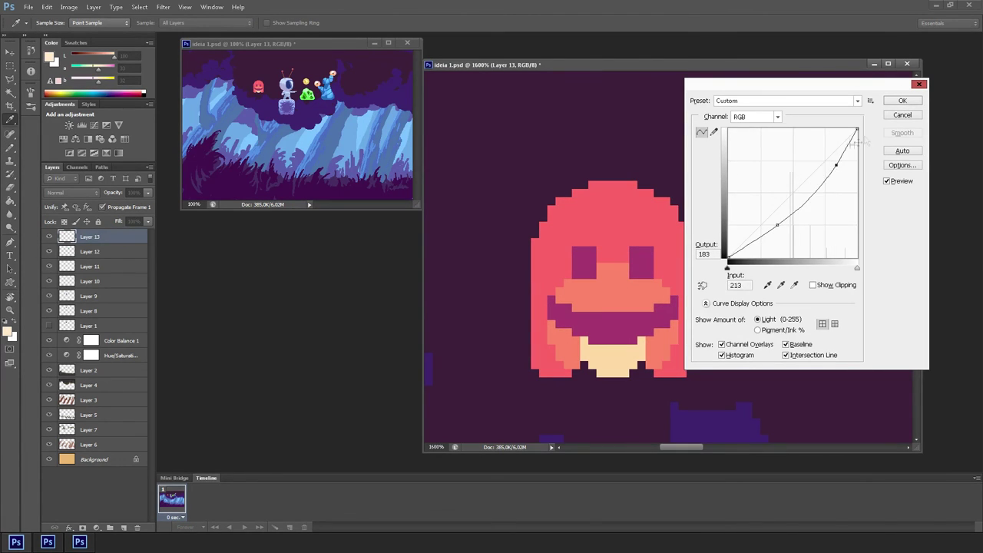
key("Return")
Step: Shift the hue and reduce the lightness of the cream patch at the ghost's base with Hue/Saturation
key("ctrl+u")
left_click_drag(784, 369, 775, 369)
left_click_drag(785, 417, 778, 420)
key("Escape")
Step: Try to brighten the ghost's body colours by raising the RGB curve in Curves
key("w")
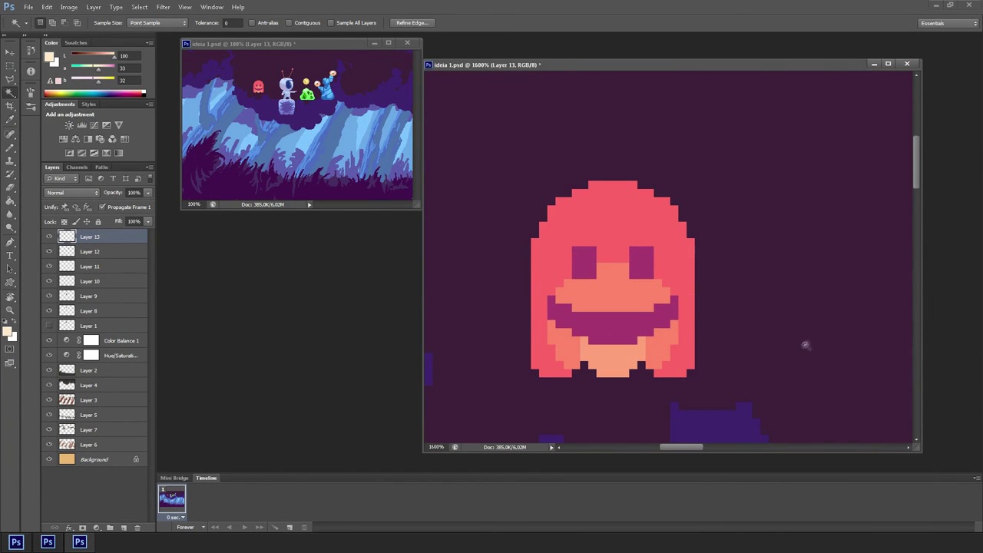
key("ctrl+m")
left_click_drag(825, 159, 825, 138)
left_click_drag(764, 205, 764, 215)
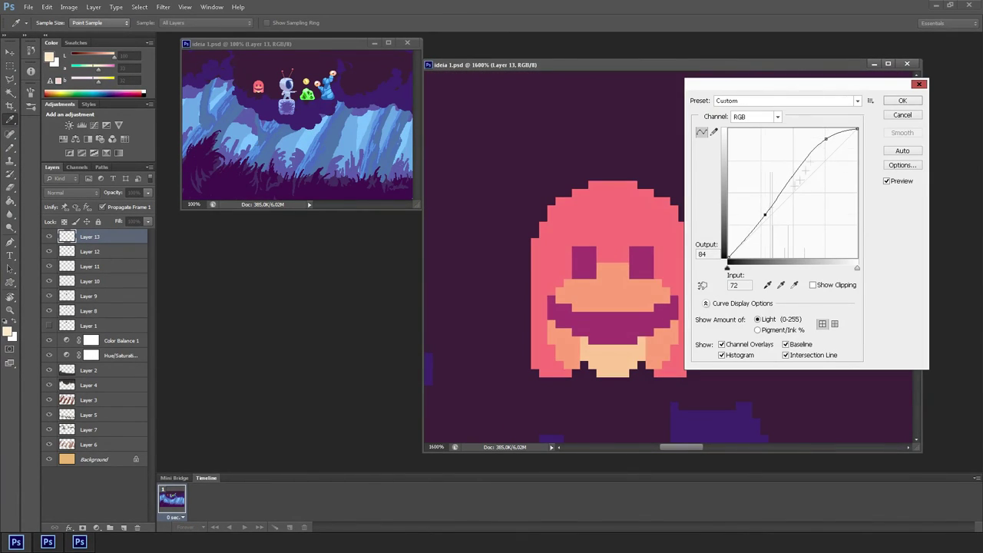
left_click_drag(826, 138, 808, 140)
left_click_drag(766, 215, 766, 218)
left_click(887, 102)
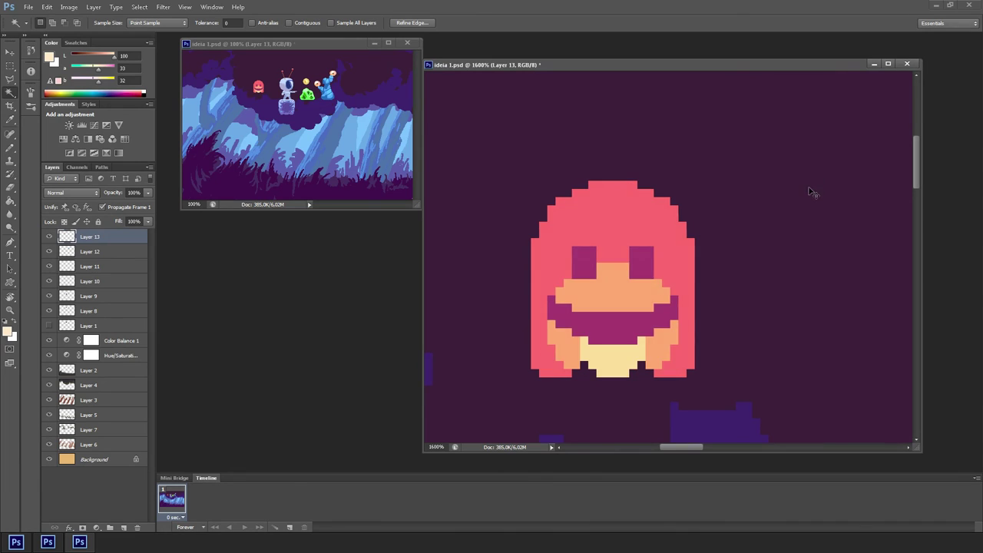
Step: Undo the last Curves adjustment on the ghost
key("ctrl+z")
key("ctrl+z")
key("ctrl+z")
Step: Shift the ghost's hue and raise its saturation in two Hue/Saturation adjustments
key("ctrl+h")
key("ctrl+u")
left_click_drag(784, 370, 746, 372)
left_click_drag(783, 395, 836, 396)
left_click_drag(746, 372, 829, 394)
left_click(902, 322)
key("ctrl+u")
left_click_drag(784, 369, 818, 370)
key("Return")
Step: Select the ghost's body, face and base colours and shift their hue with Hue/Saturation
key("w")
left_click(615, 239)
left_click(636, 349, "shift")
left_click(625, 285, "shift")
key("ctrl+h")
key("ctrl+u")
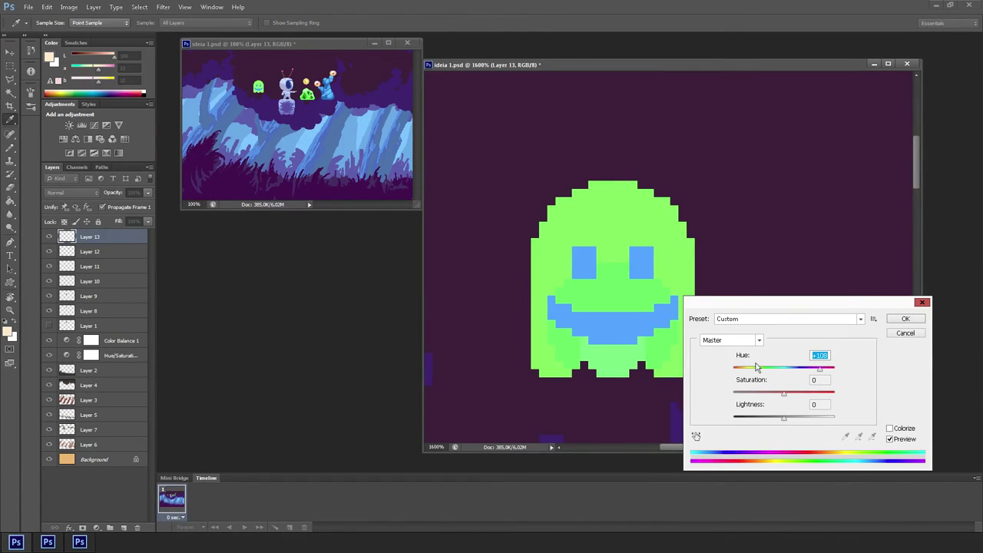
left_click_drag(753, 368, 834, 392)
key("Return")
Step: Recolour the ghost in pale cyan and blue tones with Hue/Saturation, keeping the saturation at +100
left_click(634, 257)
key("ctrl+h")
key("ctrl+u")
left_click_drag(797, 368, 768, 374)
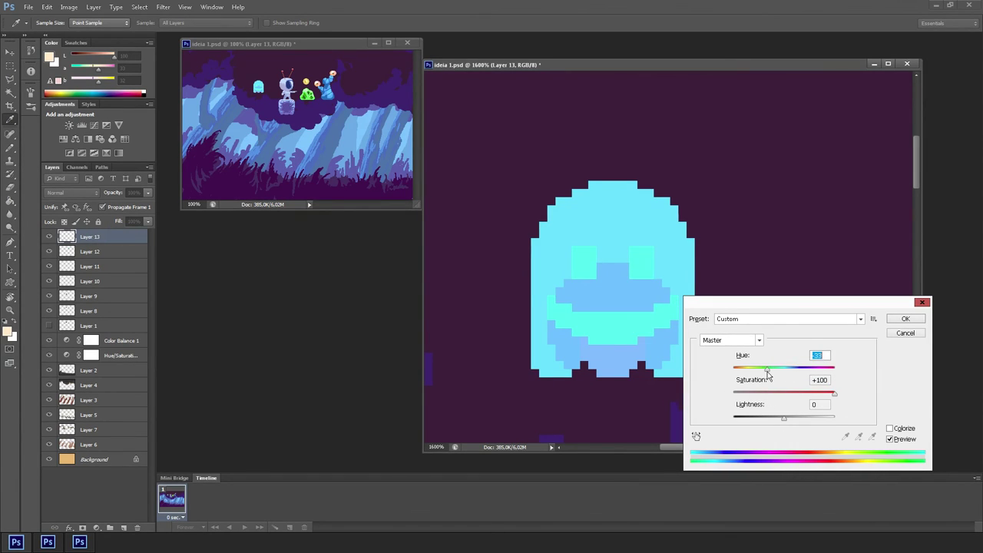
left_click(908, 319)
Step: Sample an intermediate blue and paint a shading band around the ghost's face between body and inner colour
key("b")
left_click(597, 296, "alt")
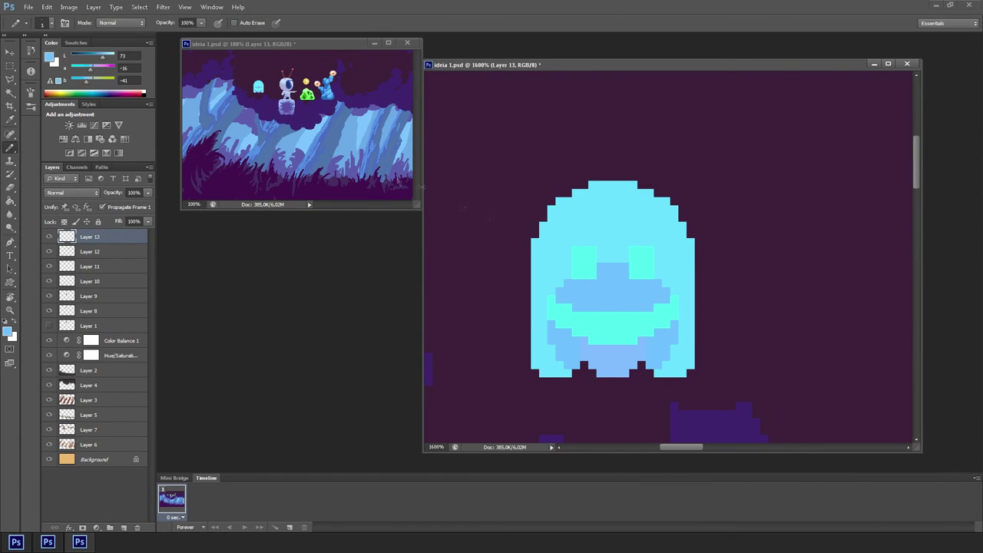
left_click(605, 246, "alt")
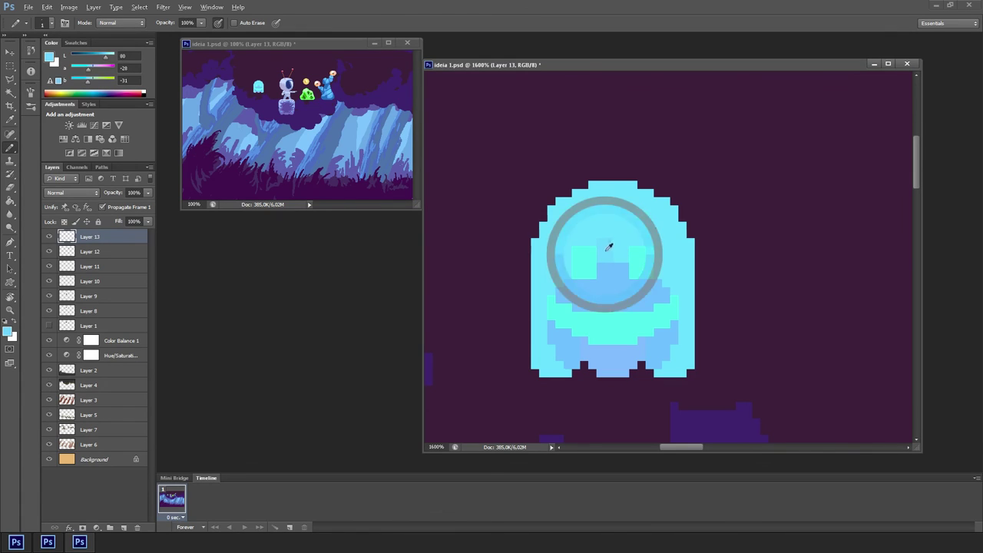
left_click_drag(617, 244, 577, 242)
left_click(556, 252)
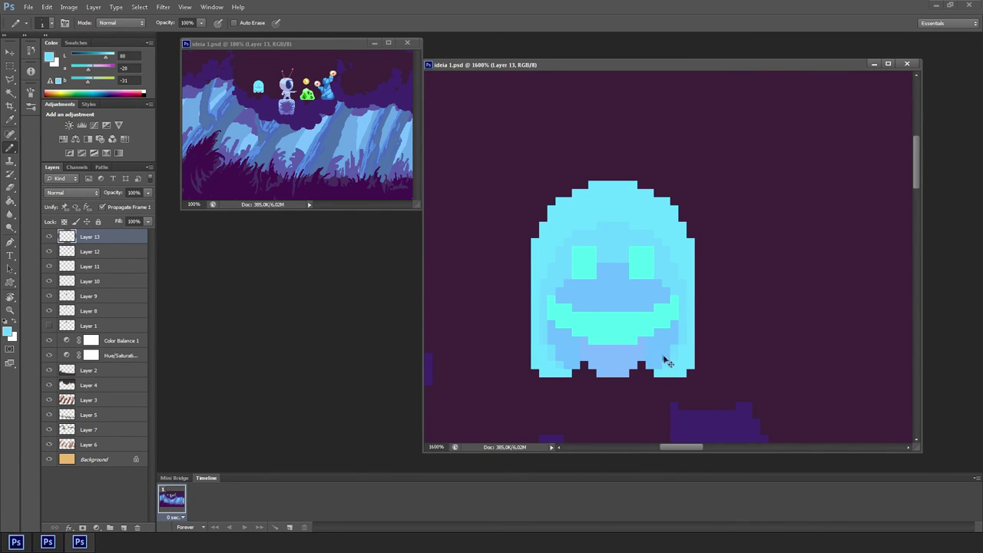
Step: Darken the ghost's colours by pulling the RGB curve down in Curves
key("ctrl+m")
left_click(902, 114)
key("ctrl+m")
left_click_drag(791, 195, 796, 237)
left_click_drag(832, 179, 842, 169)
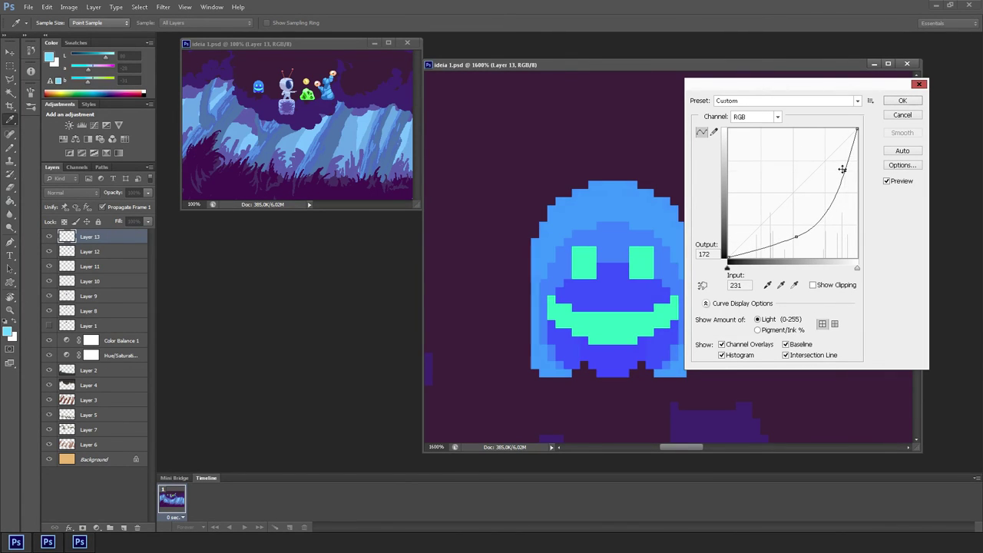
left_click(898, 104)
Step: Adjust the ghost's Color Balance, setting the highlights to +21 green and +37 blue with a little extra cyan
key("ctrl+b")
left_click(695, 195)
left_click_drag(774, 166, 773, 146)
left_click(774, 167)
left_click(801, 196)
mouse_move(774, 156)
left_mouse_down()
mouse_move(764, 157)
mouse_move(785, 158)
left_mouse_up()
left_click_drag(774, 144, 803, 146)
left_click_drag(759, 167, 793, 169)
left_click_drag(803, 144, 769, 145)
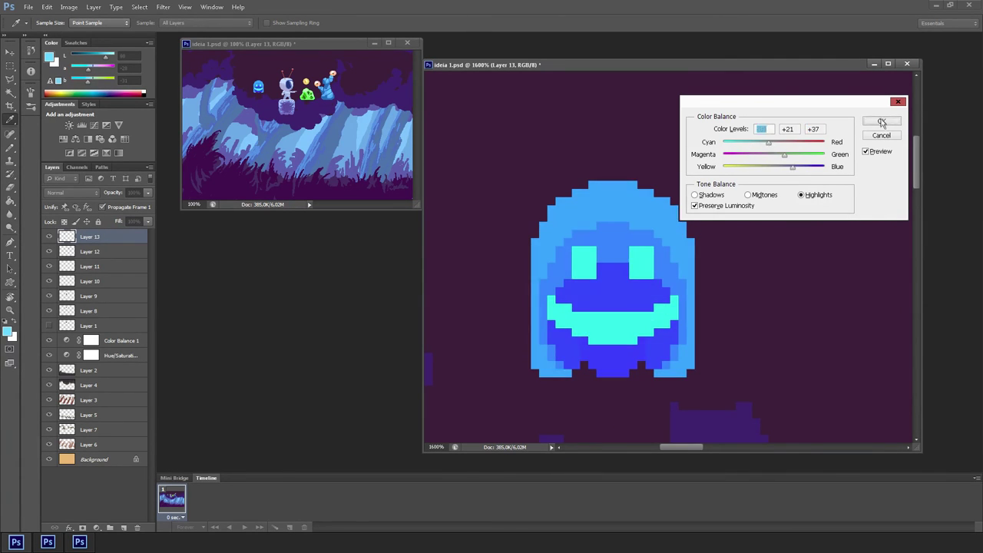
left_click(882, 122)
Step: Select the ghost's cyan eyes and mouth, shift their hue slightly with Hue/Saturation and clear the selection
key("w")
left_click(645, 270)
key("ctrl+h")
key("ctrl+u")
mouse_move(784, 369)
left_mouse_down()
mouse_move(803, 364)
mouse_move(745, 368)
mouse_move(853, 390)
mouse_move(796, 372)
left_mouse_up()
left_click(905, 318)
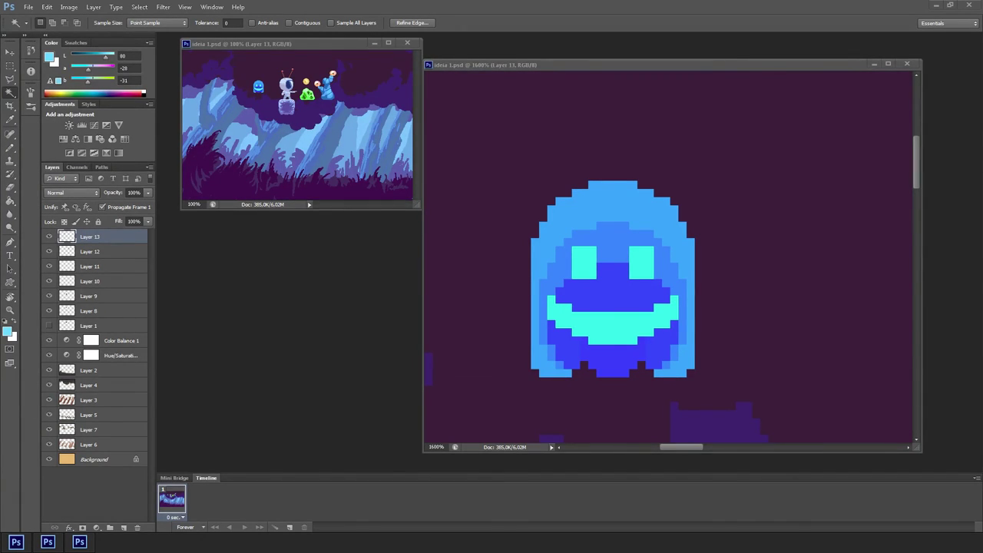
left_click(615, 66)
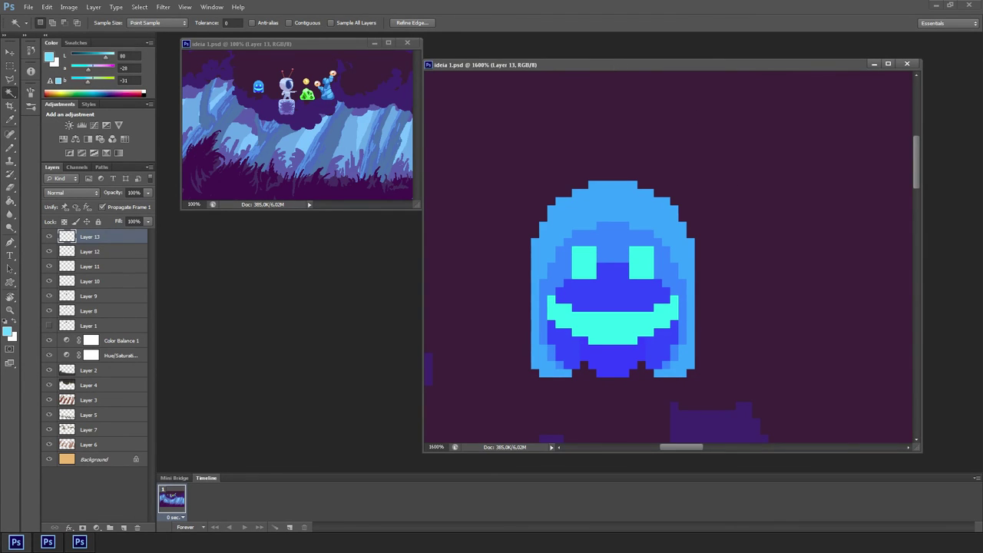
key("ctrl+h")
key("ctrl+d")
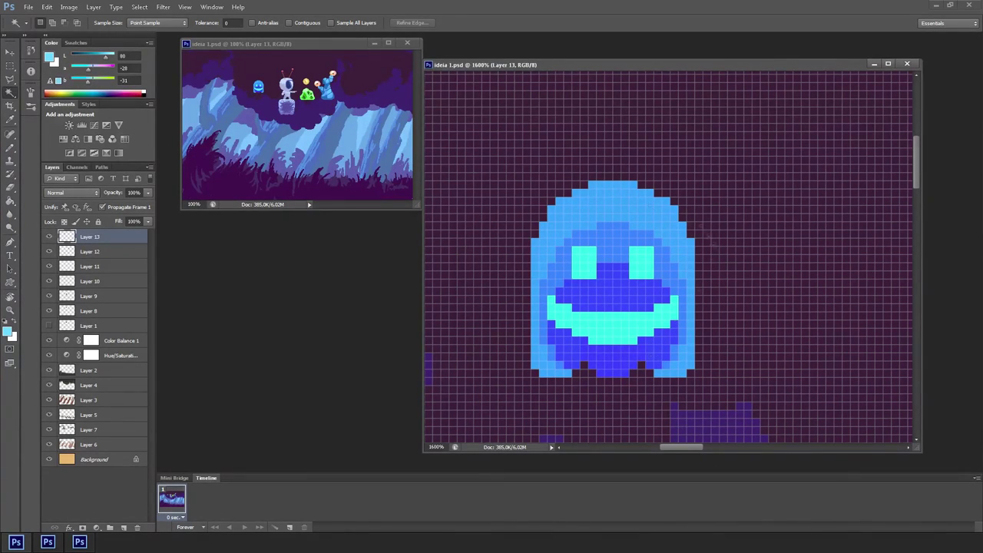
key("ctrl+apostrophe")
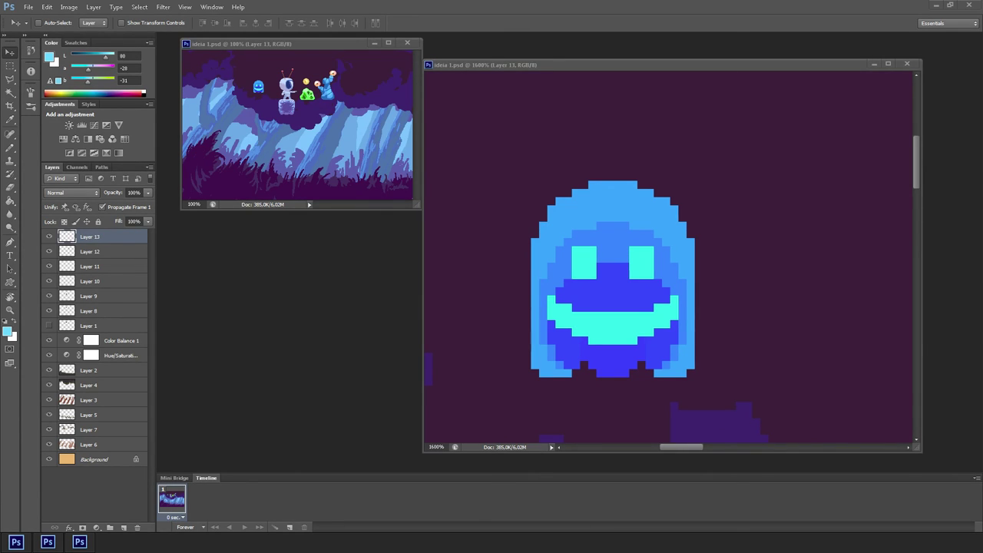
Step: Hide the front-facing ghost's layer and duplicate it as a working copy
left_click_drag(638, 67, 648, 61)
left_click(49, 236)
key("ctrl+j")
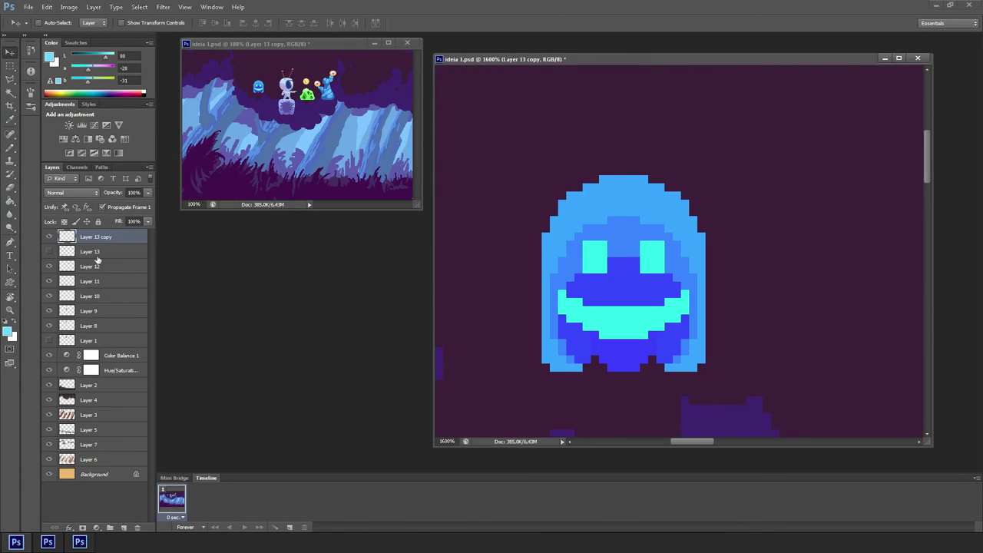
Step: Repaint the mouth on the ghost copy so it extends to the right edge, covering its left half with body blues
key("b")
left_click(654, 258, "alt")
left_click_drag(629, 294, 636, 302)
left_click(621, 298, "alt")
mouse_move(620, 311)
left_mouse_down()
mouse_move(644, 335)
mouse_move(693, 313)
mouse_move(694, 323)
mouse_move(701, 302)
left_mouse_up()
left_click(658, 322, "alt")
key("ctrl+z")
left_click(662, 294, "alt")
left_click_drag(669, 302, 685, 301)
left_click(689, 281, "alt")
left_click(678, 293, "alt")
mouse_move(619, 335)
left_mouse_down()
mouse_move(562, 302)
mouse_move(611, 331)
left_mouse_up()
Step: Paint over the ghost copy's left eye with the surrounding blue shades, leaving a side-view face
left_click(572, 258, "alt")
left_click_drag(586, 261, 603, 245)
left_click(617, 286, "alt")
left_click_drag(604, 262, 588, 269)
left_click(583, 256, "alt")
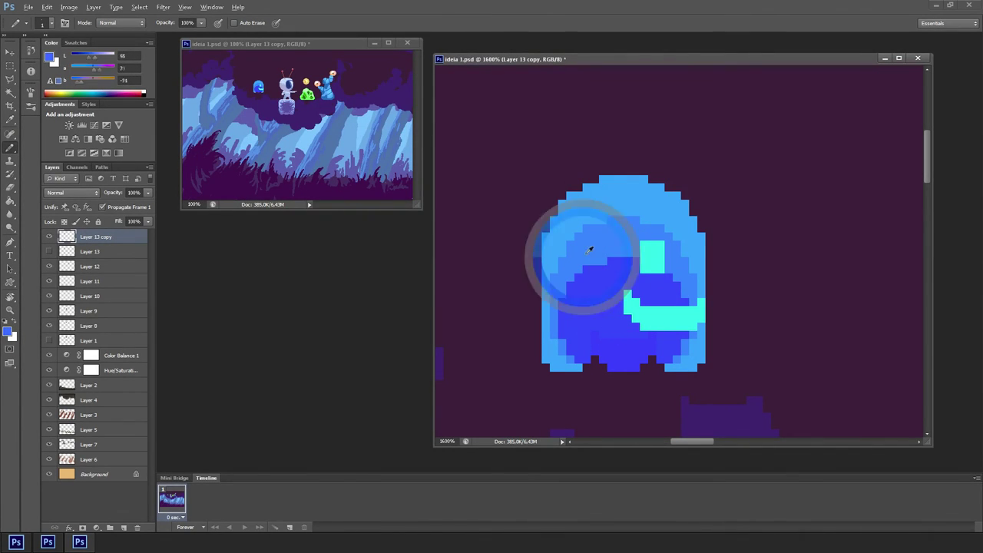
left_click(684, 290, "alt")
Step: Compare the side-facing ghost with the front-facing one by toggling the visibility of both layers
left_click(49, 251)
left_click(50, 237)
left_click(51, 237)
left_click(50, 238)
left_click(50, 238)
left_click(49, 251)
Step: Move the side-facing ghost closer to the astronaut
left_click_drag(719, 295, 607, 271)
key("ctrl+minus")
left_click_drag(757, 275, 591, 297)
key("v")
left_click_drag(492, 314, 715, 194)
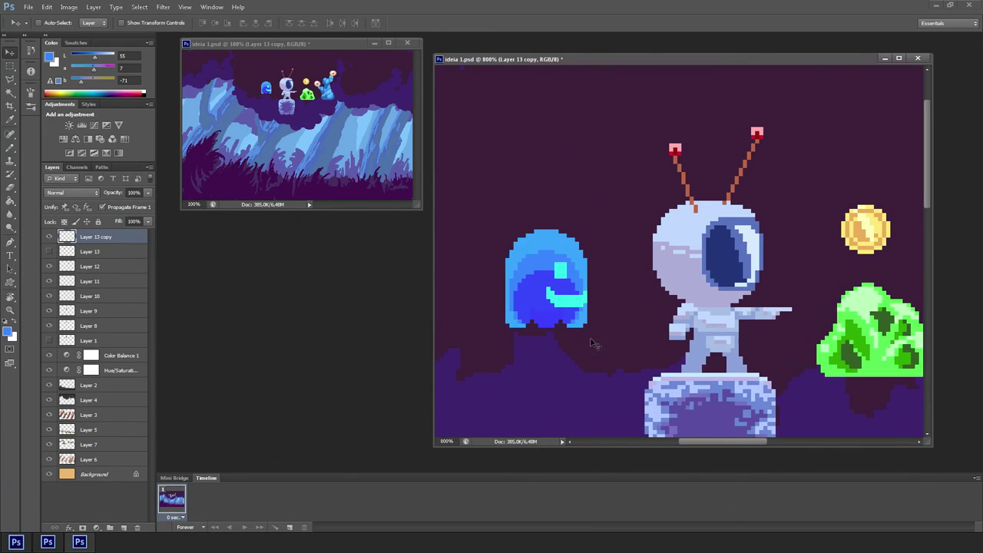
Step: Shift the side-facing ghost's hue to purple and magenta with Hue/Saturation and fine-tune its tones in Curves
key("ctrl+u")
left_click_drag(784, 369, 811, 370)
left_click(906, 319)
key("ctrl+m")
left_click_drag(838, 148, 838, 151)
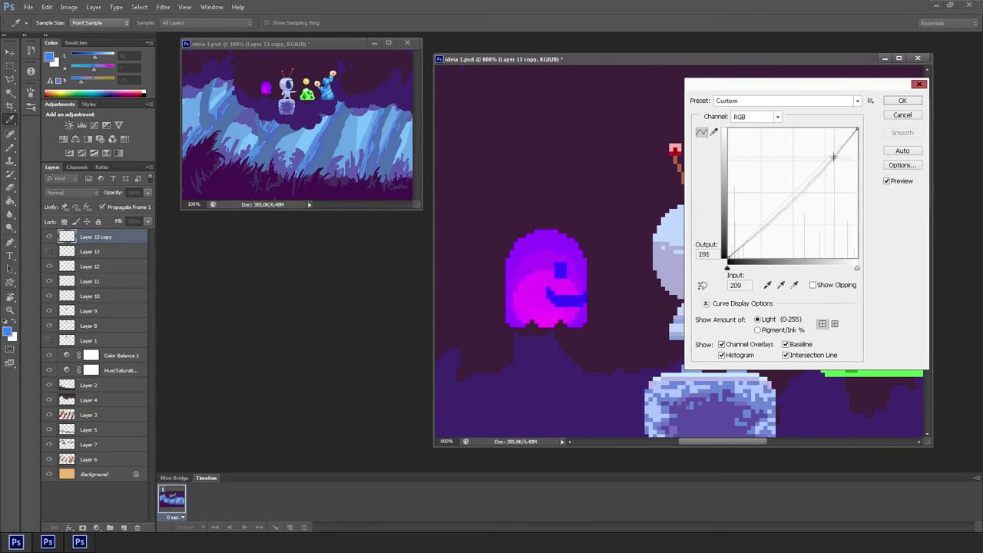
left_click_drag(758, 228, 758, 222)
left_click(894, 101)
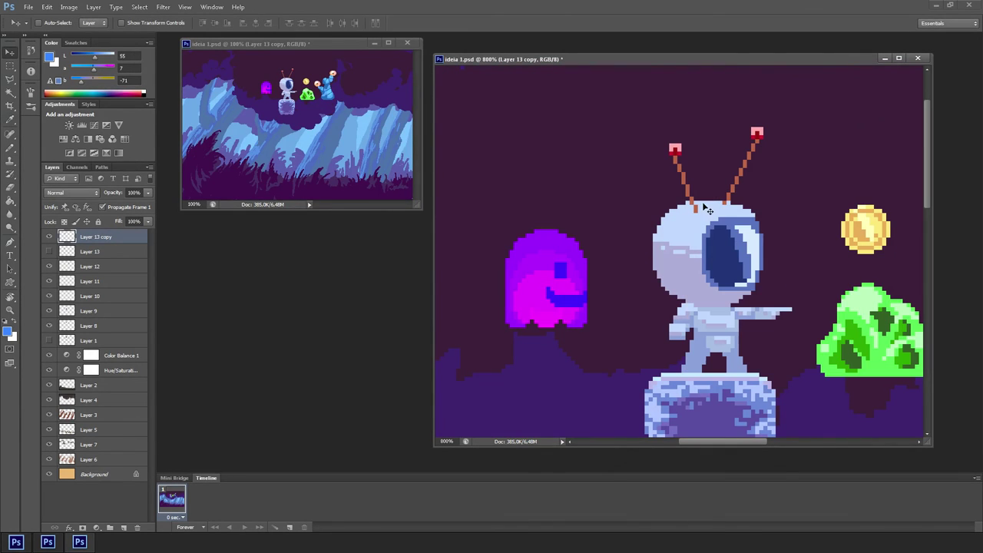
Step: Try inverting the purple ghost's colours and shifting its hue further with Hue/Saturation
key("ctrl+i")
key("ctrl+shift+z")
key("ctrl+alt+u")
left_click_drag(793, 367, 825, 368)
left_click_drag(746, 373, 780, 372)
left_click(911, 333)
Step: Move the purple ghost nearer to the astronaut, compare it with the front-facing ghost and save the document
key("v")
left_click_drag(553, 316, 540, 316)
left_click_drag(541, 317, 568, 332)
left_click(49, 252)
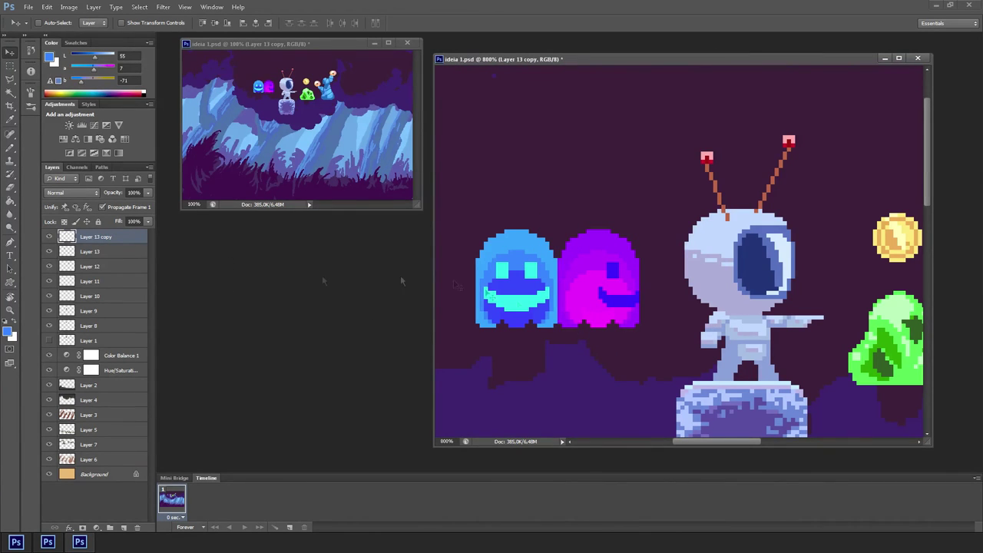
left_click(49, 251)
key("ctrl+s")
Step: Change the background's hue in the existing Hue/Saturation adjustment layer, giving the cliffs a more violet blue
left_click_drag(872, 432, 688, 394)
scroll(687, 393, "down", 5)
scroll(688, 393, "down", 1)
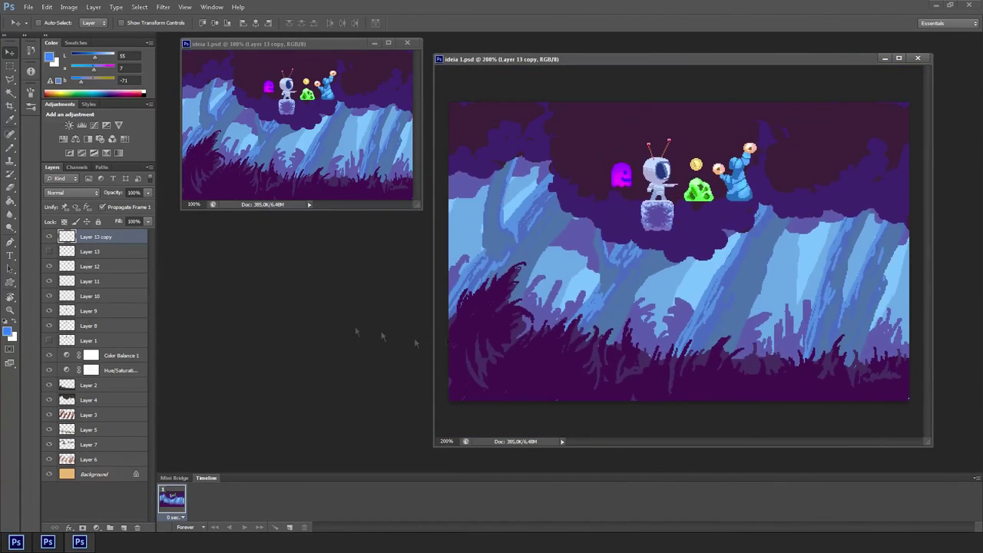
left_click(114, 388)
left_click(106, 458)
left_click(84, 416)
left_click(68, 370)
double_click(68, 371)
left_click_drag(188, 298, 258, 303)
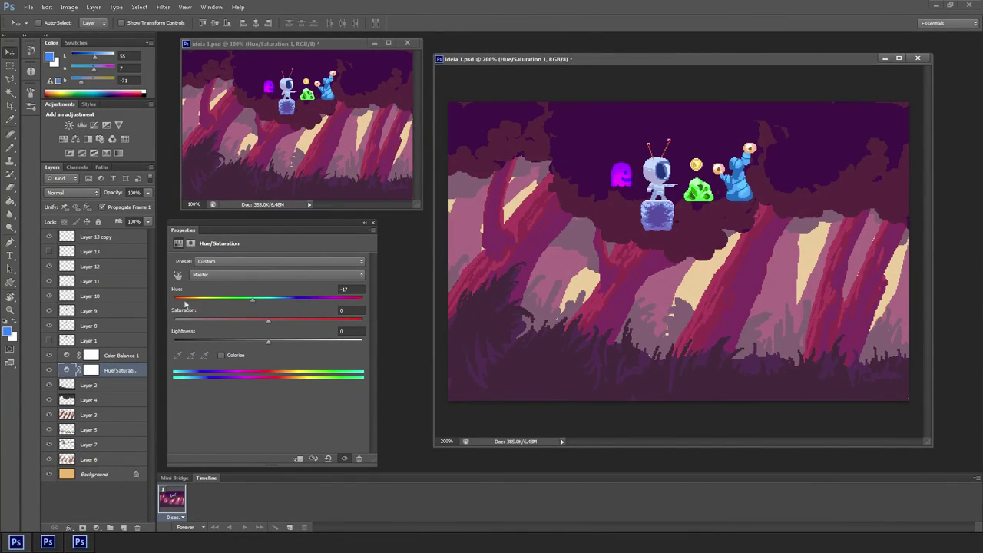
left_click(183, 301)
left_click_drag(183, 304, 184, 303)
Step: Compare the scene with and without the Hue/Saturation adjustment layer, close its settings and save the document
left_click(49, 371)
left_click(49, 370)
left_click(49, 370)
left_click(49, 370)
left_click(373, 222)
left_click(752, 59)
key("ctrl+s")
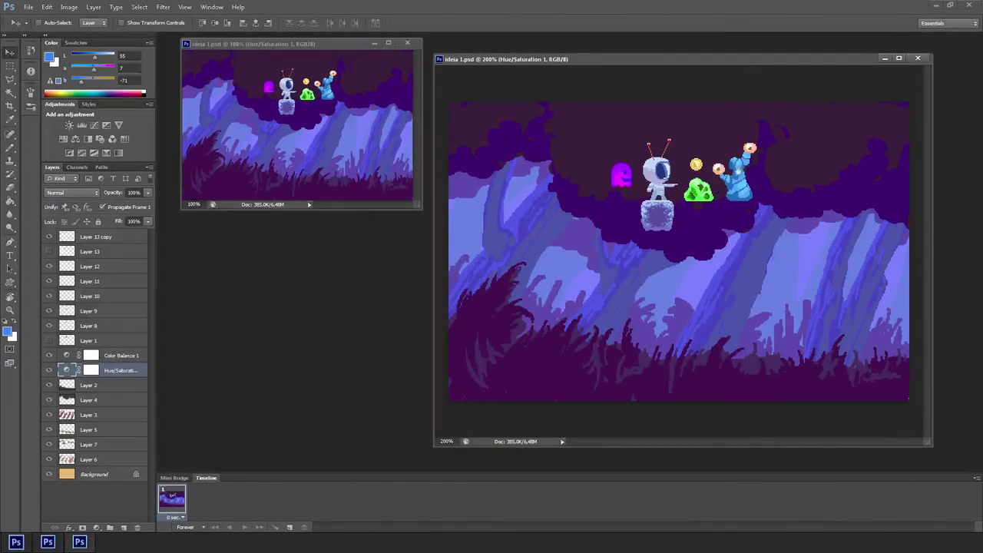
Step: Select the astronaut's layer and check its contents by briefly isolating it from the other layers
key("ctrl+plus")
key("ctrl+plus")
left_click_drag(583, 319, 664, 442)
left_click(658, 267, "ctrl")
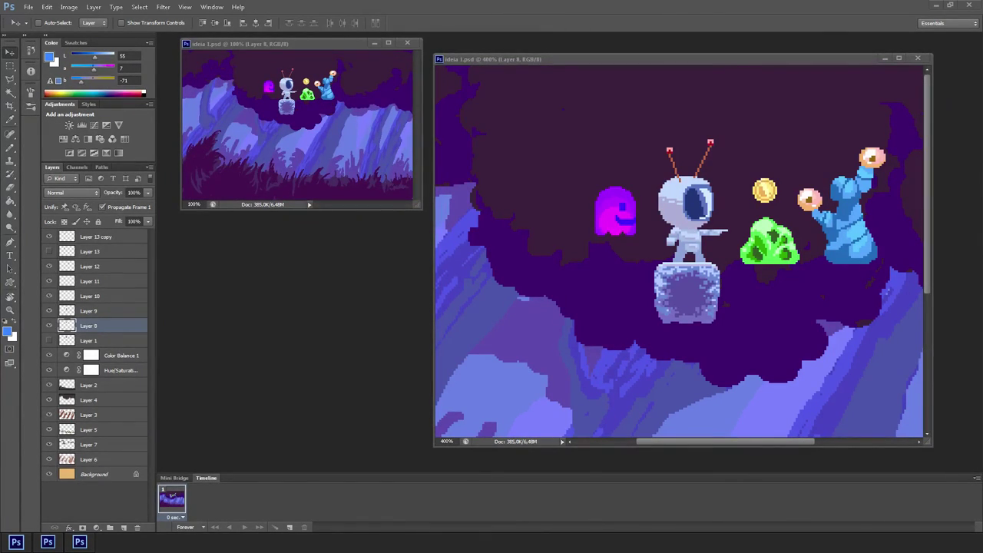
left_click(771, 131)
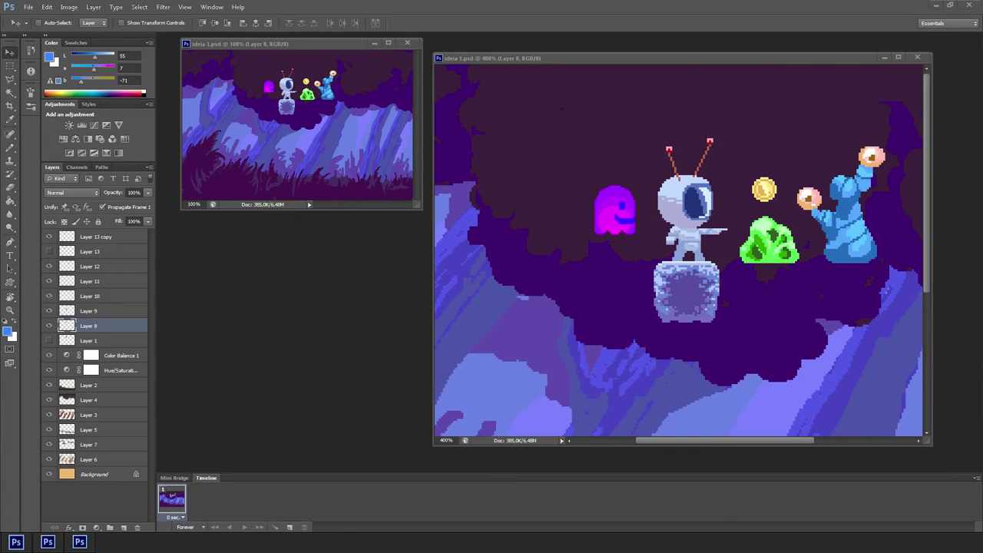
key("ctrl+minus")
key("ctrl+minus")
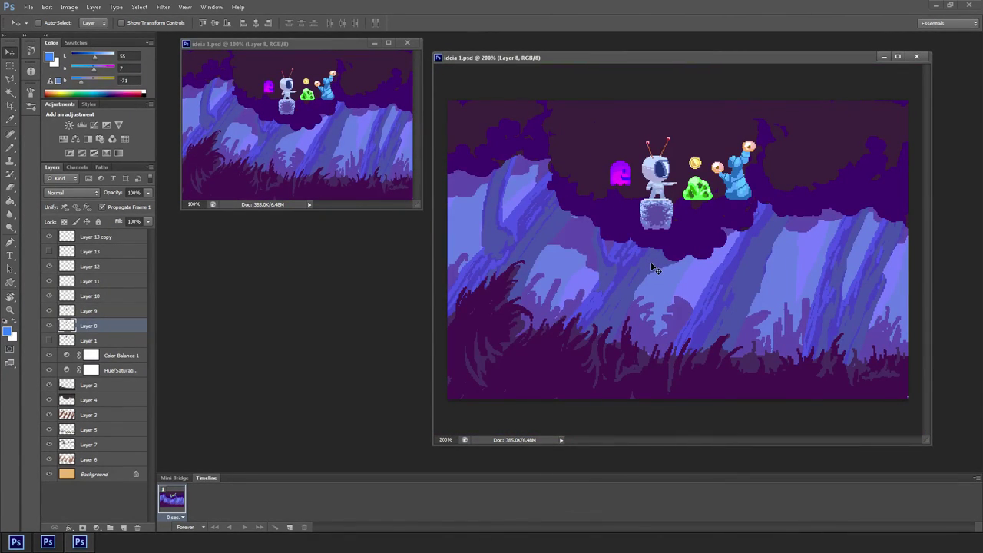
left_click(49, 326, "alt")
left_click(49, 326, "alt")
Step: Copy the astronaut into a new document sized to the copied artwork
key("ctrl+a")
key("ctrl+n")
key("Return")
key("ctrl+v")
key("ctrl+plus")
key("ctrl+plus")
key("ctrl+plus")
key("ctrl+plus")
key("ctrl+plus")
key("ctrl+plus")
Step: Set the new document's canvas size to 64 by 64 pixels, keeping the astronaut centred
key("ctrl+alt+c")
left_click_drag(594, 360, 567, 355)
type("64")
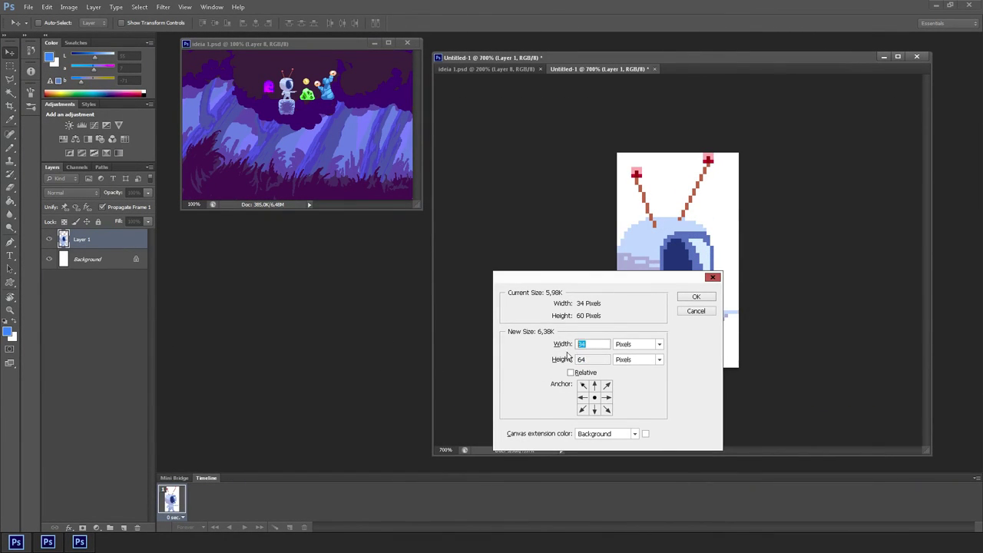
type("64")
key("Return")
Step: Invert the white background layer and adjust its lightness with Hue/Saturation to a dark grey
left_click(83, 264)
key("ctrl+i")
key("ctrl+u")
left_click_drag(782, 417, 795, 417)
left_click(897, 318)
Step: Save the astronaut document as char1_idle
key("ctrl+shift+s")
type("char 1")
key("Return")
key("ctrl+shift+s")
key("Left")
key("Left")
key("BackSpace")
key("BackSpace")
type("1_idle")
key("Return")
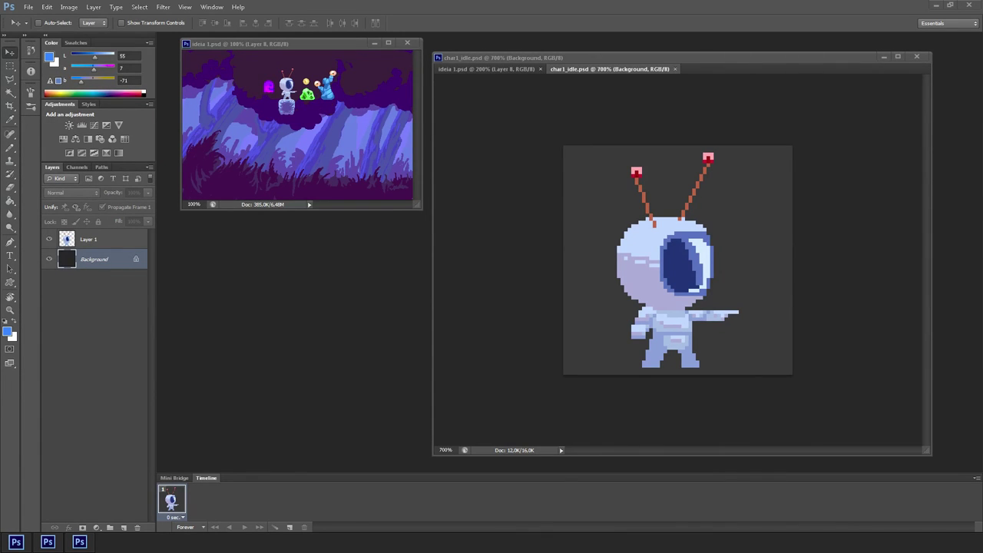
left_click(487, 69)
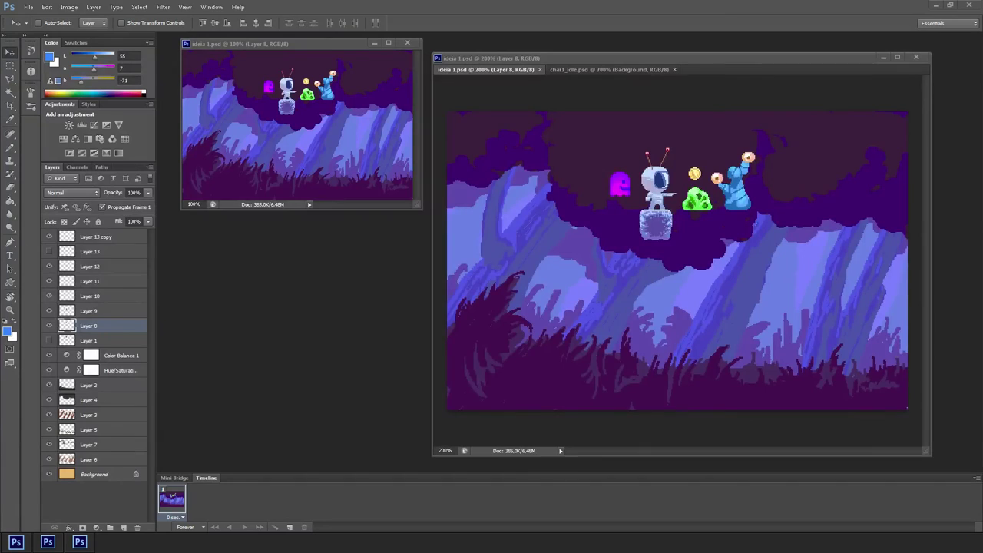
left_click(610, 69)
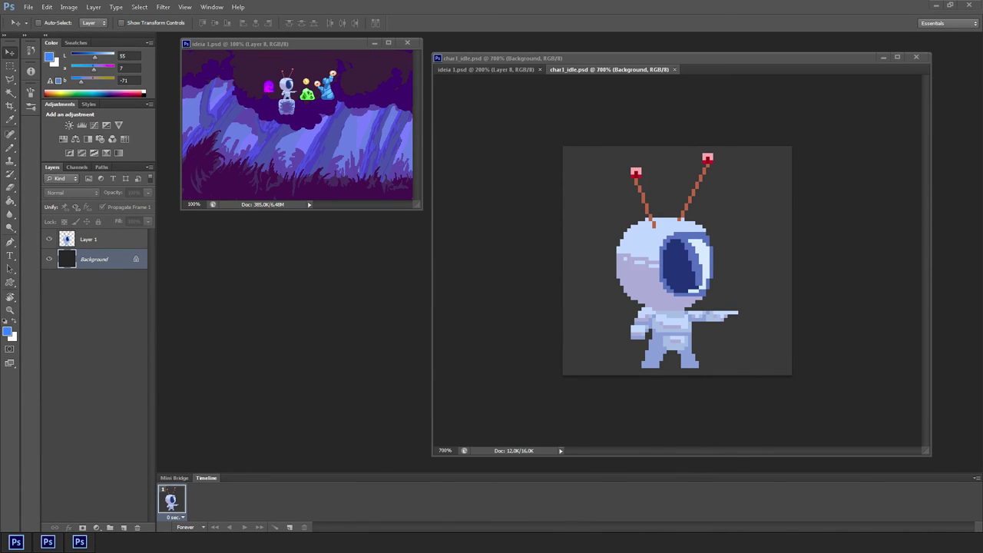
left_click(524, 69)
left_click(585, 69)
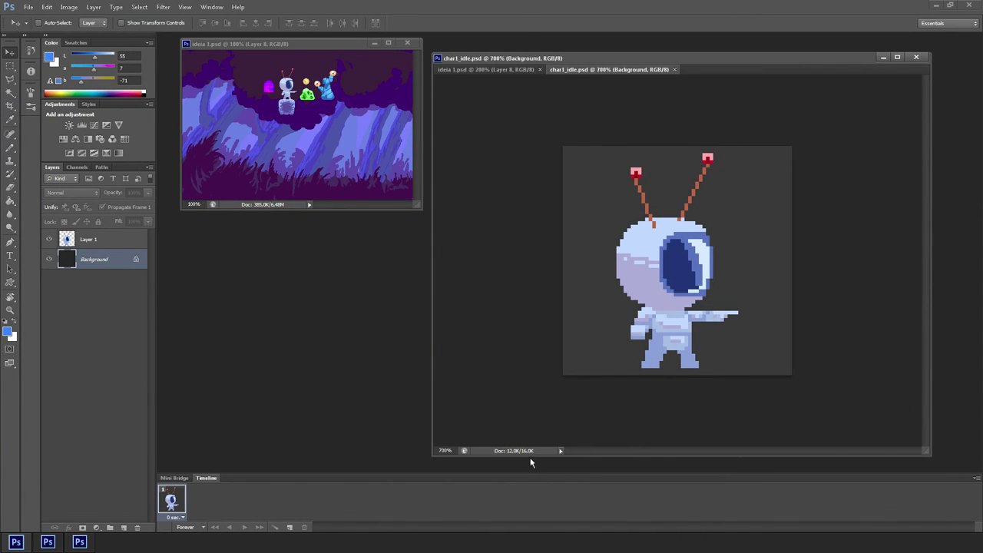
Step: Set the first animation frame's delay to 0.1 seconds
left_click(290, 527)
key("ctrl+z")
left_click(176, 518)
left_click(195, 407)
Step: Hide the astronaut's Layer 1 and duplicate it for the first frame, with the Pencil tool ready
left_click(89, 240)
left_click(49, 240)
key("ctrl+j")
key("ctrl+plus")
key("ctrl+plus")
key("ctrl+plus")
key("b")
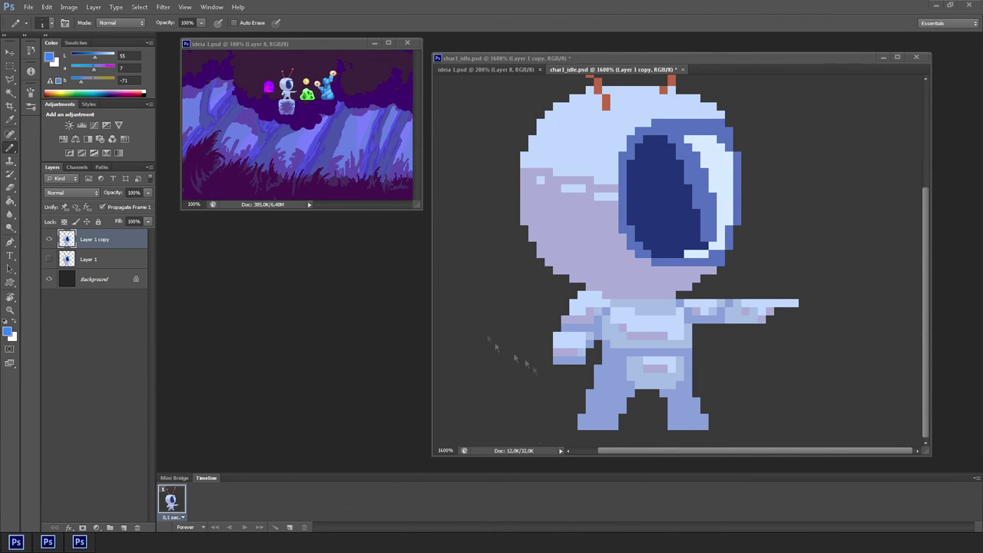
Step: Add a second frame, move Layer 1 above its copy and make it the only astronaut layer shown in that frame
left_click_drag(645, 452, 623, 452)
left_click(290, 528)
left_click_drag(96, 260, 96, 232)
left_click(50, 239)
left_click(174, 501)
left_click(203, 501)
left_click(49, 259)
left_click(174, 501)
left_click(202, 501)
left_click(179, 499)
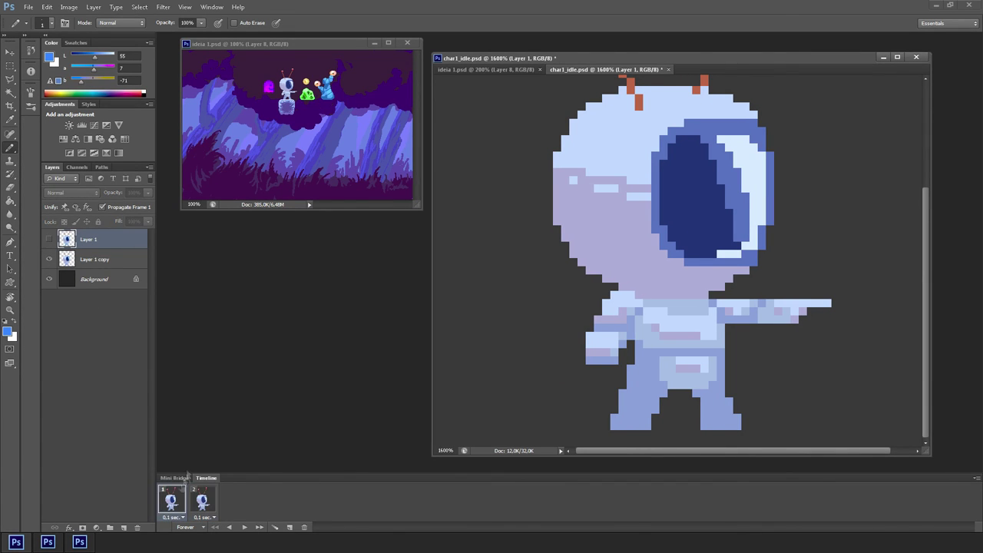
Step: Save the document and open a second view of it in the small preview window at 200% zoom
left_click(202, 499)
key("v")
scroll(652, 301, "down", 2)
left_click(212, 7)
key("ctrl+s")
left_click_drag(722, 69, 259, 62)
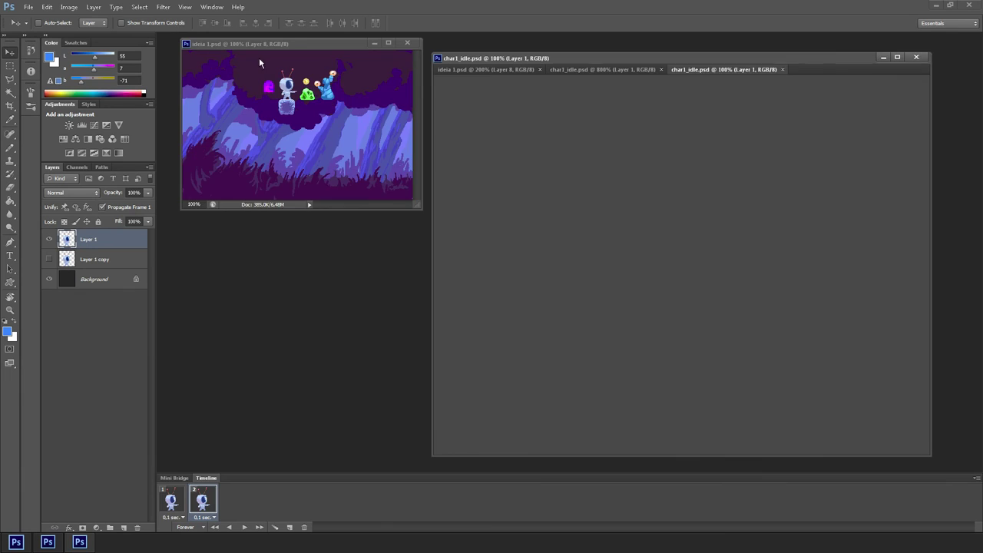
scroll(392, 210, "up", 1)
Step: Colorize the background layer a saturated dark green with Hue/Saturation
left_click(582, 371)
left_click(96, 281)
key("ctrl+u")
left_click(891, 429)
left_click_drag(758, 394, 822, 394)
left_click_drag(792, 369, 766, 369)
mouse_move(784, 418)
left_mouse_down()
mouse_move(797, 420)
mouse_move(776, 420)
left_mouse_up()
key("Return")
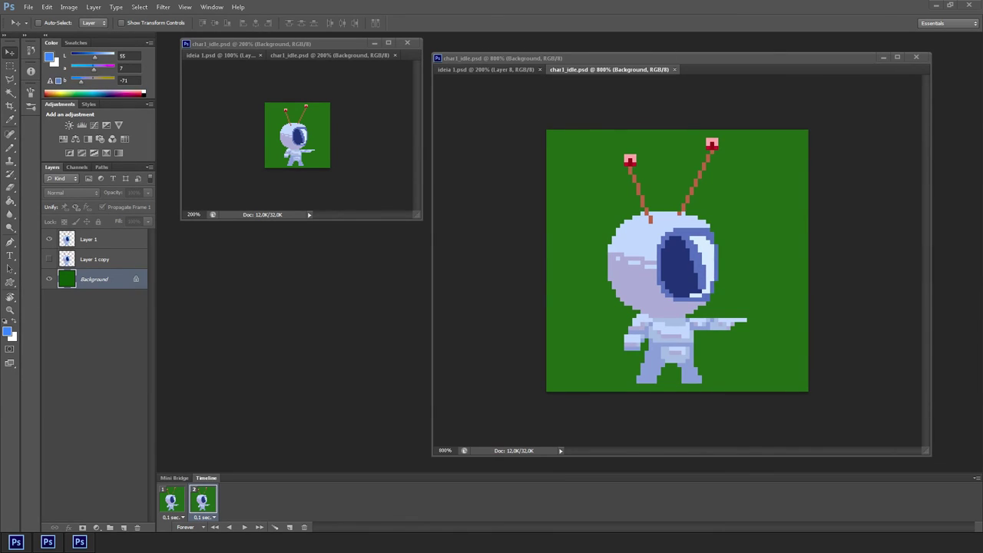
Step: Shift the astronaut's head, torso and arms down one pixel on Layer 1 in the second frame, leaving the feet in place
left_click(100, 239)
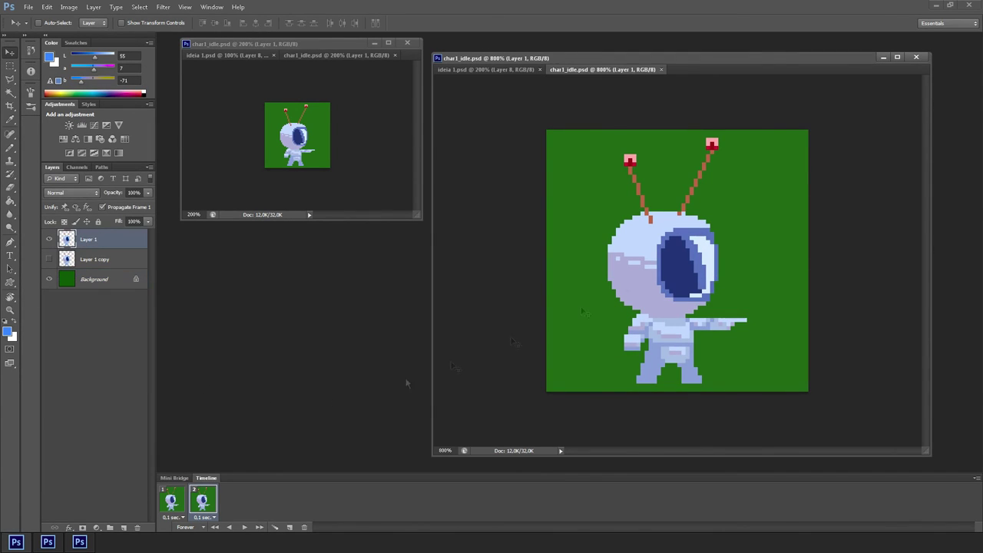
key("m")
left_click_drag(549, 122, 810, 343)
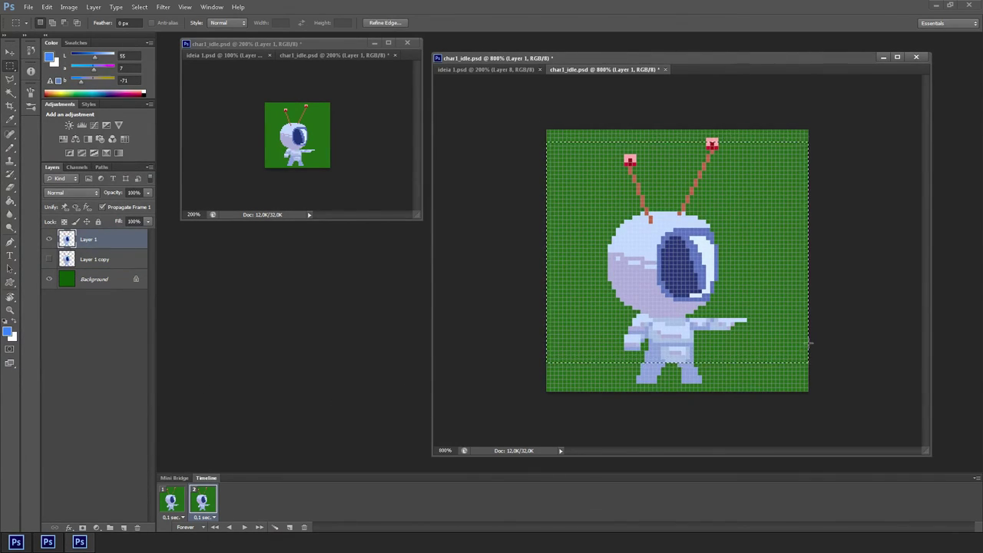
key("v")
key("Down")
key("ctrl+plus")
scroll(809, 346, "down", 1)
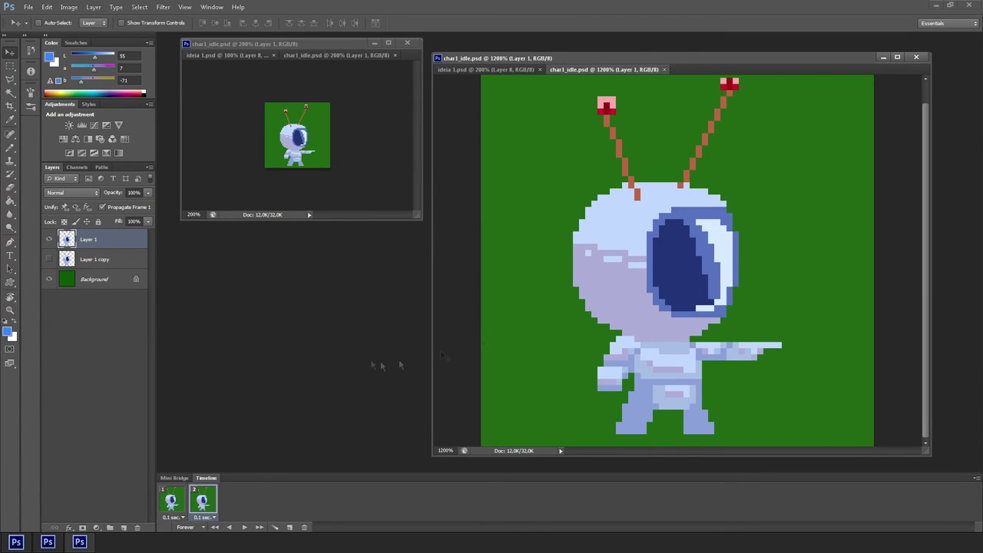
Step: Add a third frame, and show only a fresh duplicate of Layer 1 copy in the second frame
left_click(244, 527)
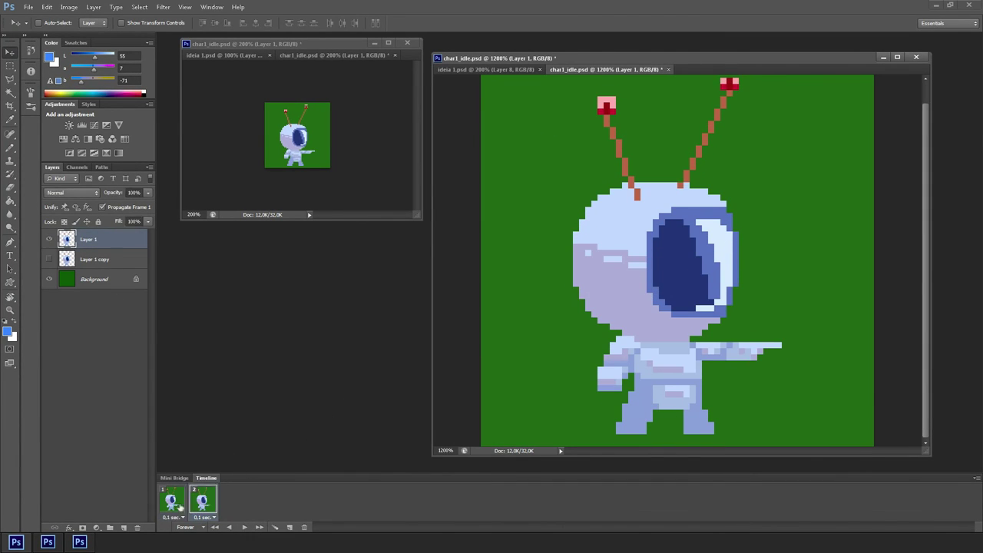
left_click(288, 527)
left_click(94, 260)
left_click(49, 260)
key("ctrl+j")
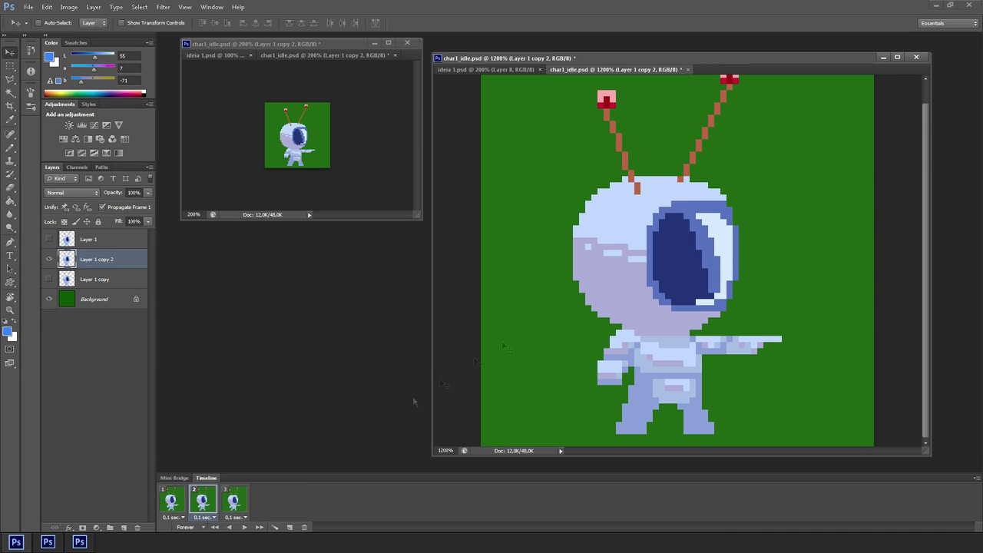
Step: Lower the torso and arms by one pixel on Layer 1 copy 2 and sample the suit's light blue with the Pencil
key("m")
left_click_drag(573, 335, 817, 402)
left_click_drag(612, 332, 641, 345, "shift")
key("v")
key("Down")
key("ctrl+d")
key("b")
left_click(668, 351, "alt")
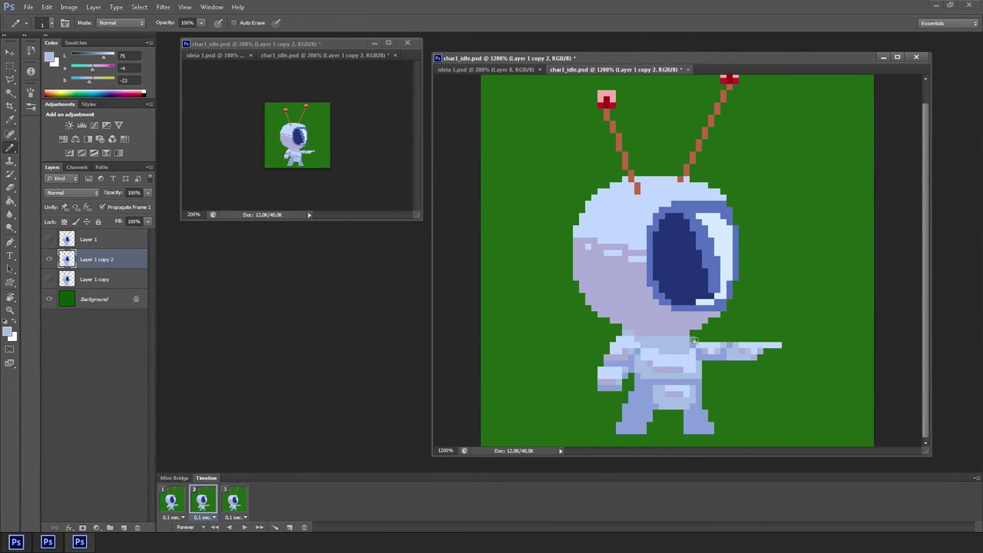
Step: Compare the three frames, play the idle animation and save the document
left_click(175, 503)
left_click(200, 503)
left_click(229, 506)
left_click(207, 506)
left_click(228, 508)
key("space")
key("ctrl+s")
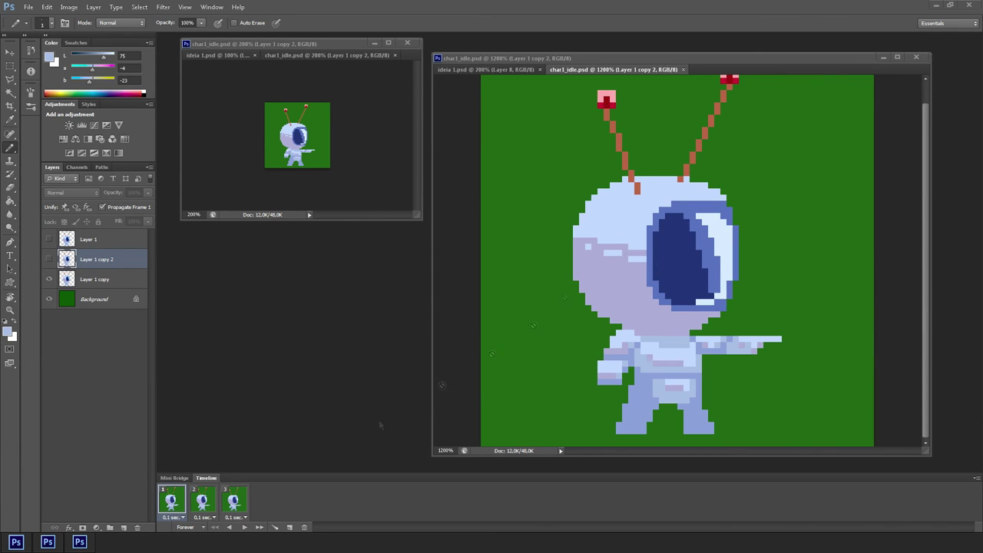
Step: Review the frames against the scene document at 400% zoom and play back the idle animation
left_click(235, 501)
left_click(183, 502)
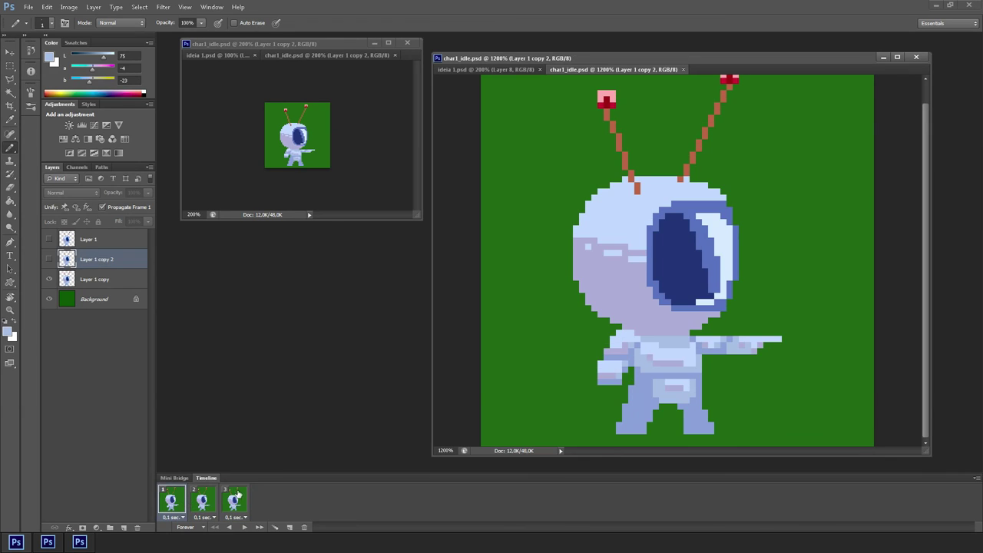
left_click(518, 70)
key("ctrl+plus")
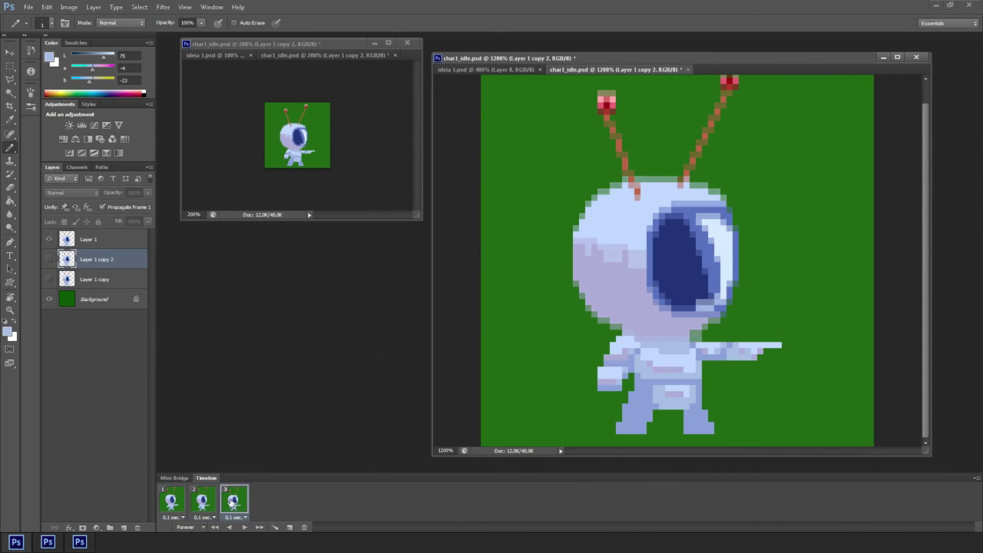
key("space")
key("space")
left_click(214, 501)
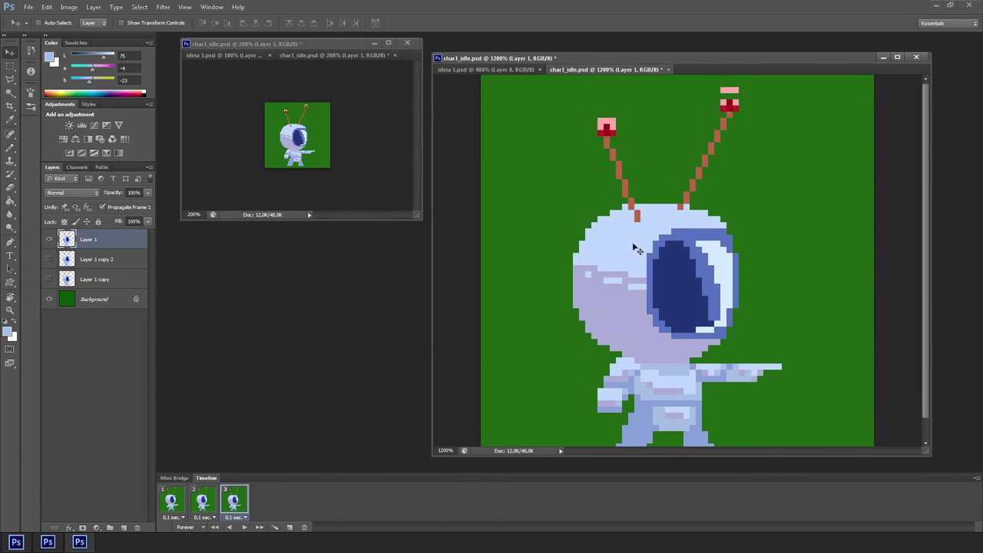
Step: Try raising the left antenna's tip by two pixels in the third frame
key("m")
left_click_drag(622, 135, 592, 112)
key("v")
key("Up")
key("Up")
Step: Rejoin the split pink tip of the right antenna in the third frame by shifting its pieces vertically
key("m")
key("v")
mouse_move(743, 110)
left_mouse_down()
mouse_move(715, 93)
mouse_move(751, 99)
left_mouse_up()
key("m")
key("v")
key("Down")
key("m")
Step: Compare the frames, move the third frame's left antenna tip back down two pixels and save
left_click(173, 501)
left_click(203, 501)
left_click(224, 501)
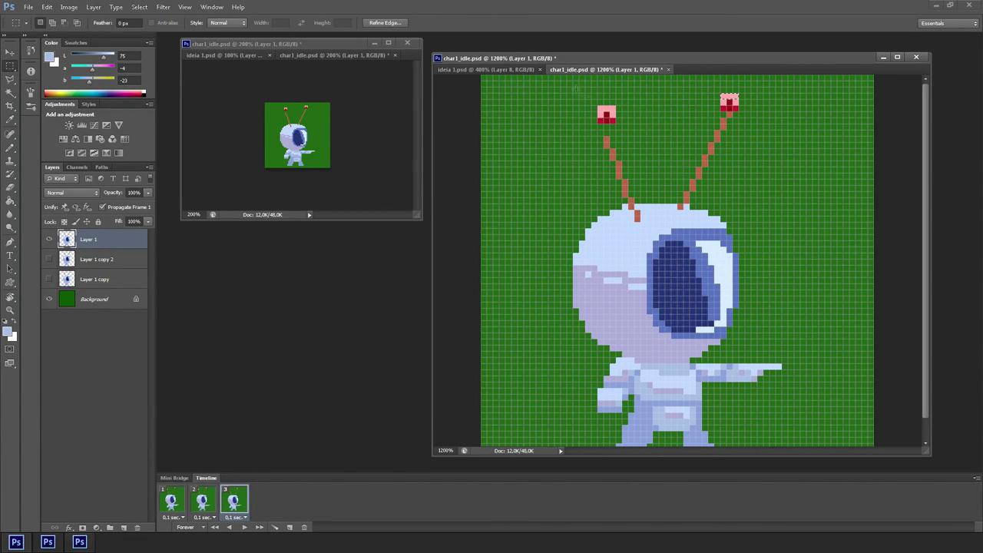
left_click_drag(576, 89, 628, 125)
key("v")
key("Down")
key("Down")
key("ctrl+d")
key("ctrl+s")
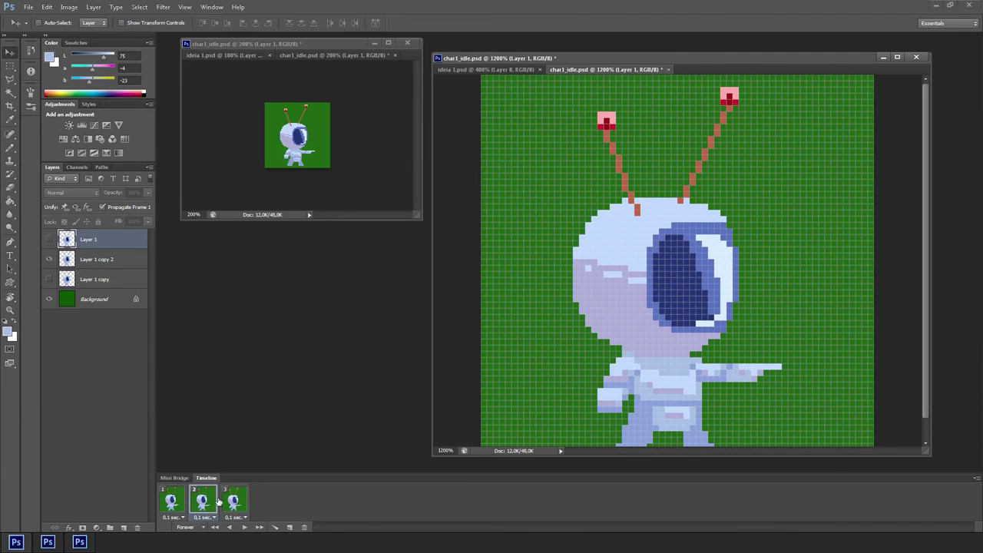
Step: Erase both antenna stalks in the third frame, keeping their tips, and sample the stalk's orange-brown colour
key("e")
left_click_drag(611, 141, 625, 181)
left_click_drag(688, 196, 724, 116)
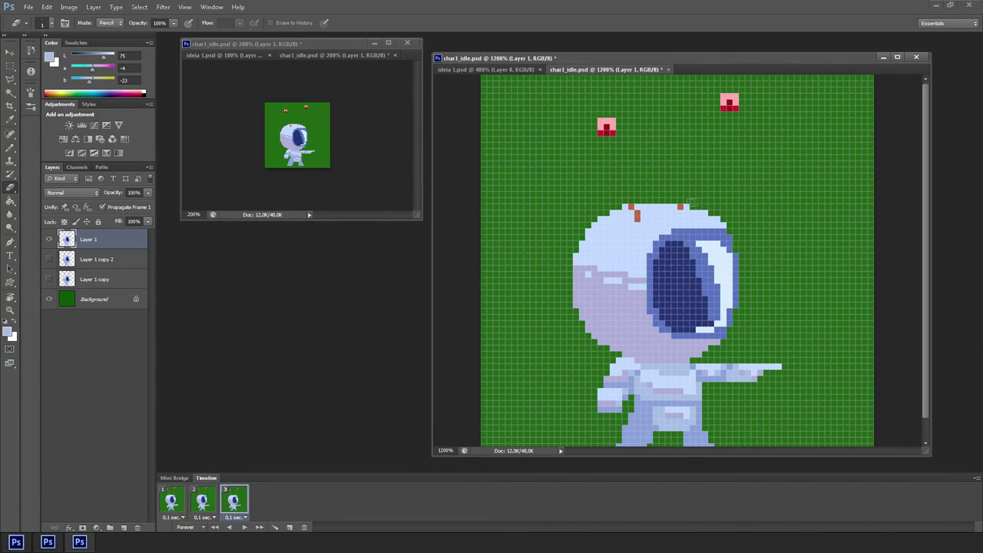
key("b")
left_click(637, 216, "alt")
Step: Shift both antenna tips one pixel inward in the third frame
key("m")
left_click_drag(592, 112, 626, 141)
key("v")
key("Right")
key("m")
left_click_drag(744, 132, 707, 84)
key("v")
key("Left")
key("ctrl+d")
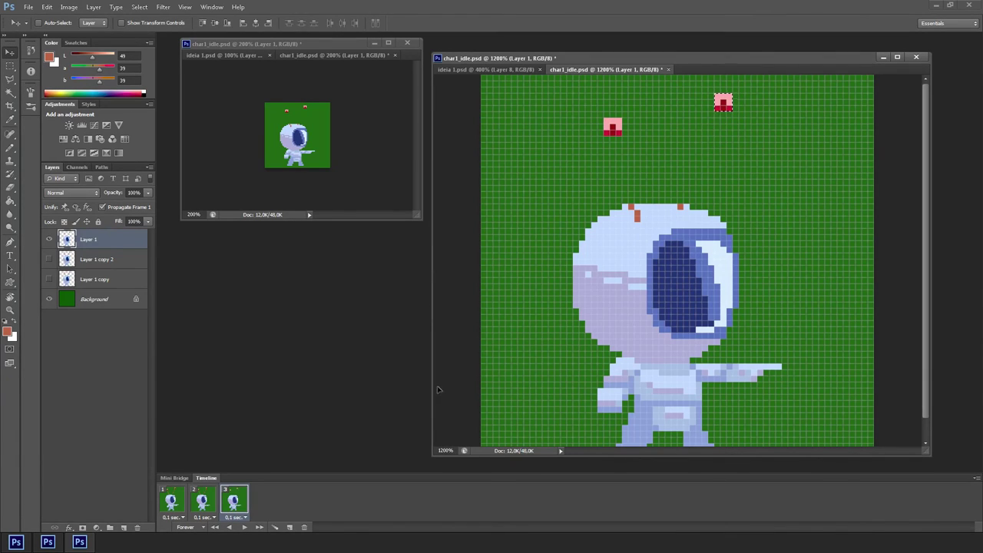
Step: Redraw both antenna stalks as straight pencil lines from the helmet to the tips, preview the animation and save
key("b")
key("ctrl+h")
left_click(637, 225, "alt")
left_click(637, 219, "alt")
left_click(637, 218)
left_click(613, 139, "shift")
left_click(680, 205)
left_click(722, 109, "shift")
left_click(244, 527)
key("space")
key("ctrl+s")
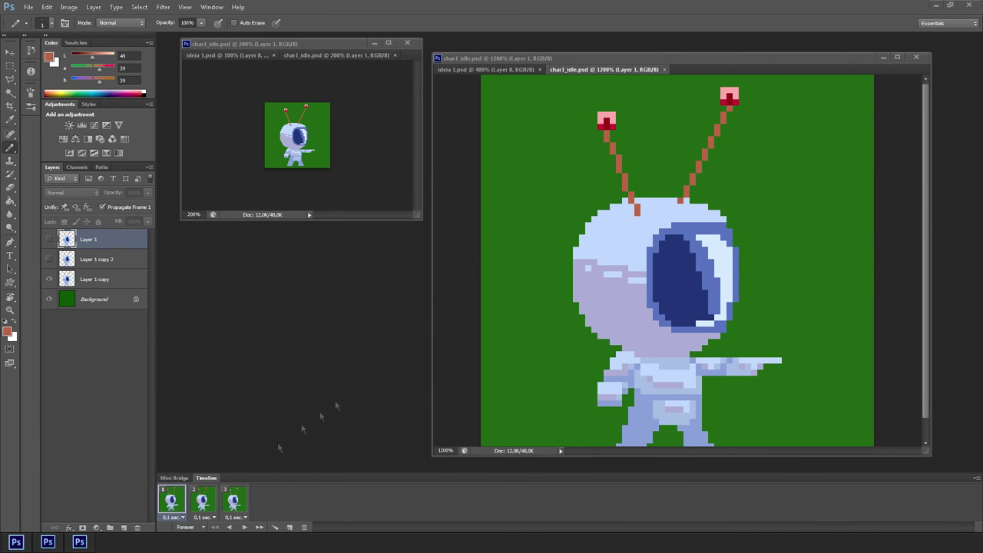
Step: Copy the third frame's antennas into the second frame as a new layer above Layer 1 copy 2, shifted up one pixel
left_click(203, 500)
left_click(234, 500)
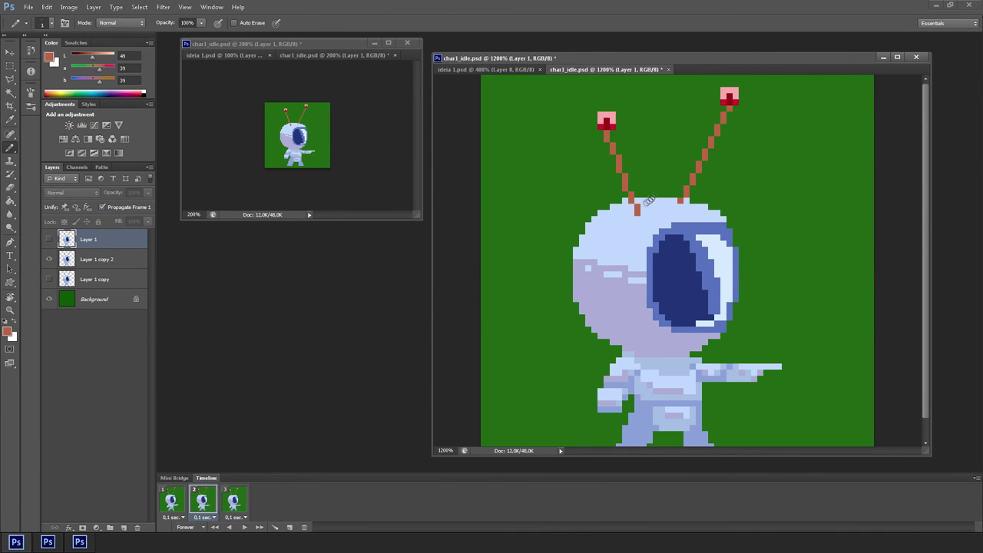
key("v")
key("m")
key("ctrl+h")
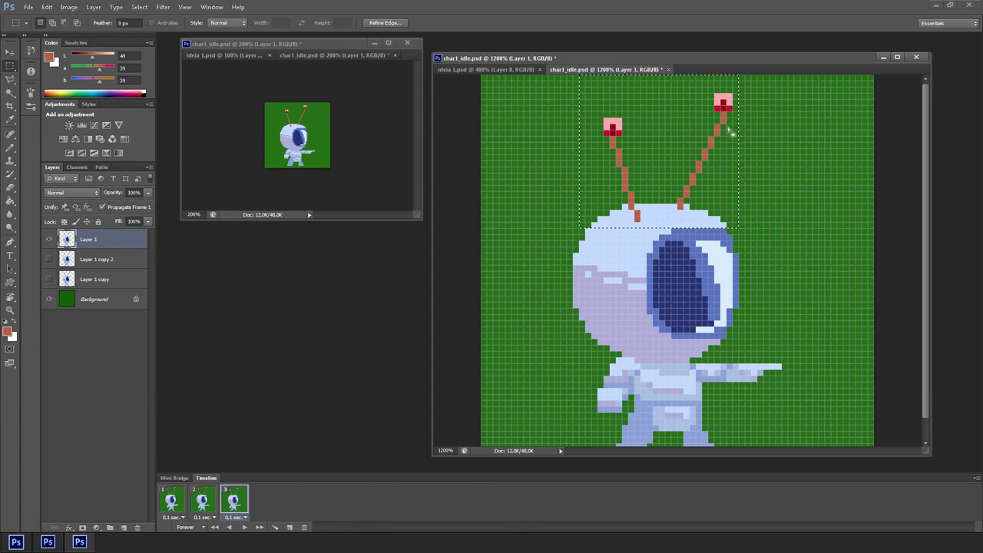
left_click(202, 501)
key("ctrl+v")
key("v")
key("Up")
key("ctrl+[")
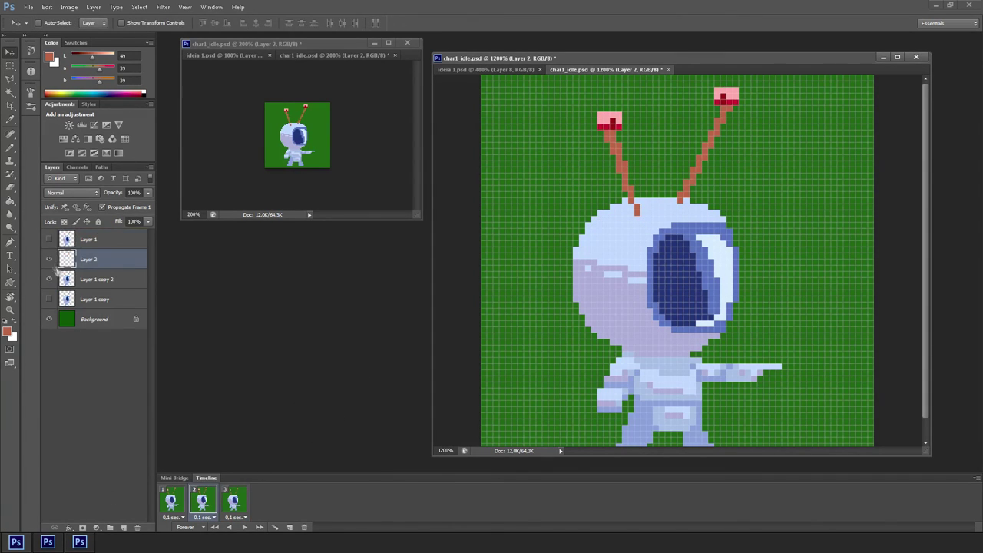
Step: Delete the old antennas from Layer 1 copy 2, touch up the helmet in its pale blue and merge the pasted antennas into it
left_click(102, 281)
key("m")
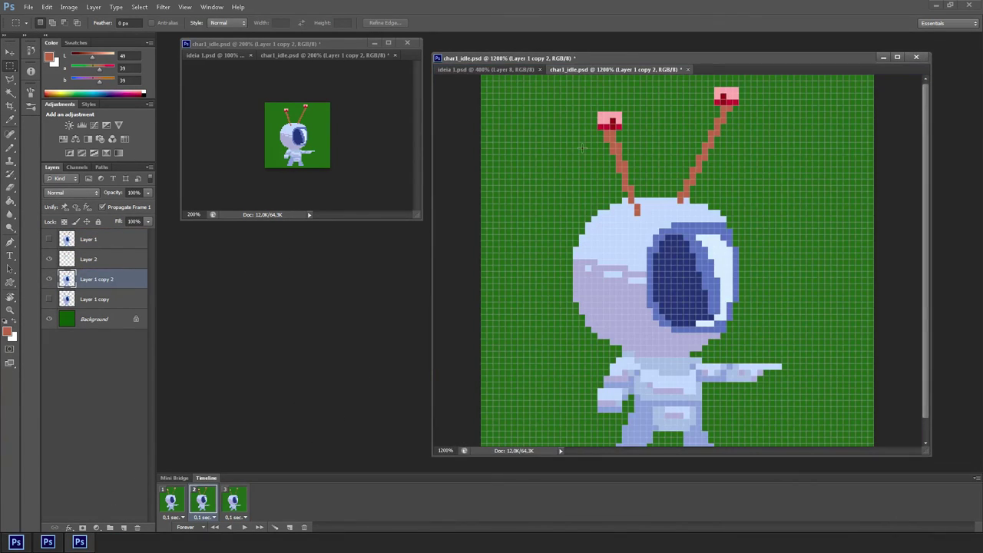
key("Delete")
key("ctrl+d")
key("b")
left_click(630, 210, "alt")
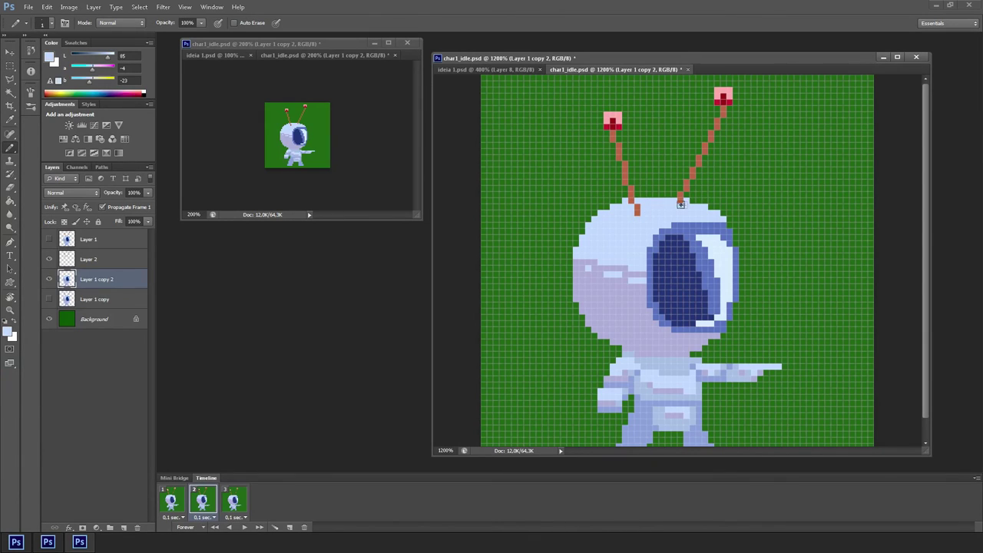
left_click(89, 260)
key("ctrl+e")
left_click(171, 501)
left_click(203, 501)
Step: Shift both antenna tips one pixel inward in the third frame on Layer 1 and save
left_click(234, 501)
key("v")
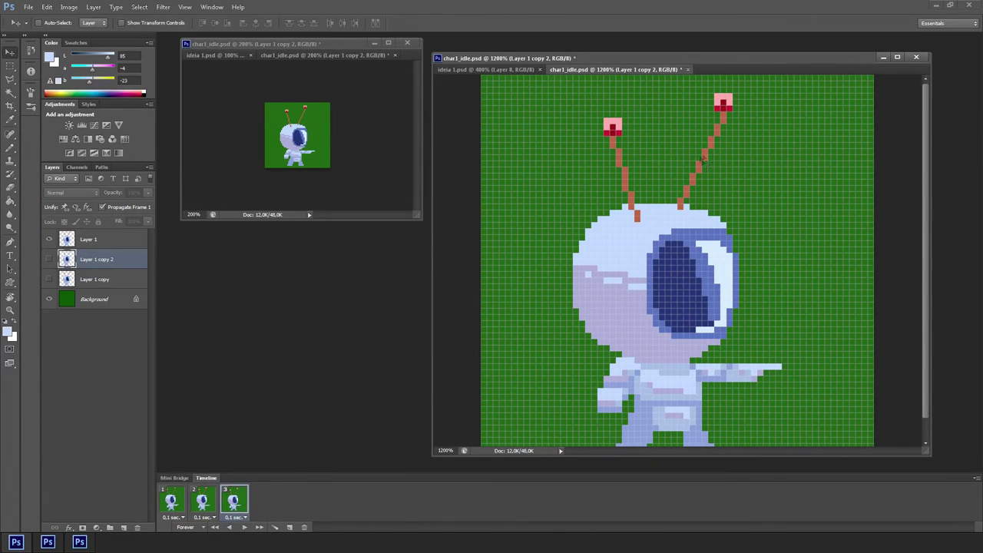
left_click(89, 240)
key("m")
left_click_drag(589, 102, 635, 136)
key("v")
key("Right")
key("m")
left_click_drag(700, 84, 748, 111)
key("v")
key("Left")
key("ctrl+s")
key("alt+Tab")
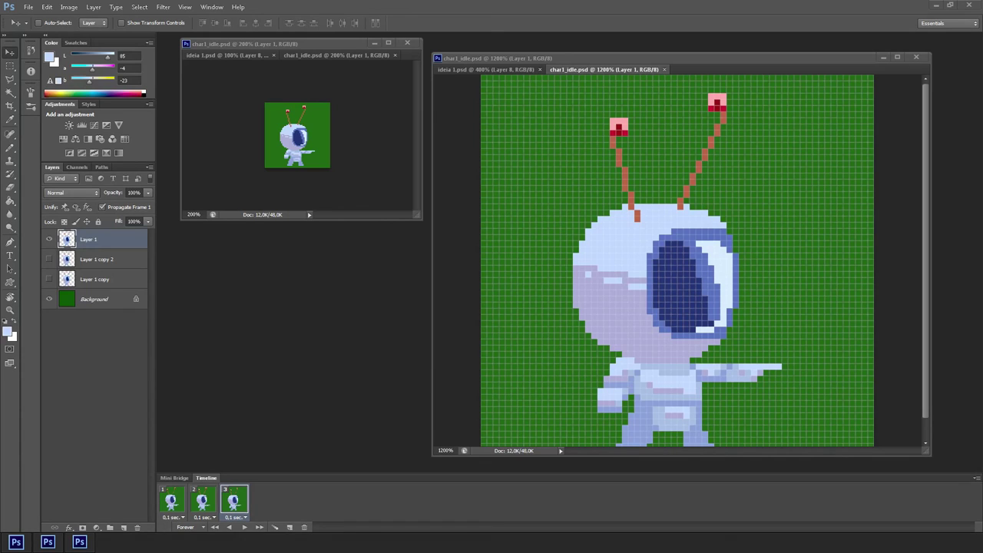
Step: Preview the animation, paint over the left stalk's base in helmet colour and erase both stalks in the third frame, keeping the tips
left_click(570, 293)
key("space")
key("space")
key("b")
left_click(637, 218, "alt")
left_click(646, 214, "alt")
left_click_drag(637, 213, 621, 175)
key("e")
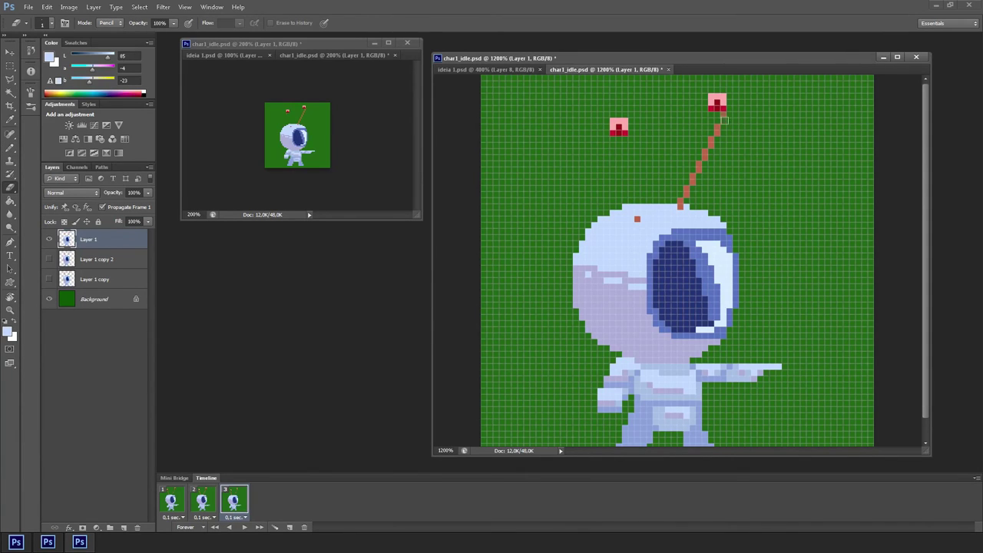
left_click_drag(724, 121, 682, 198)
Step: Redraw both stalks in the sampled orange-brown as straight pencil lines between helmet and tips, preview the animation and save
key("b")
left_click(636, 220, "alt")
left_click(619, 140)
left_click(638, 218, "shift")
left_click(681, 207)
left_click(717, 115, "shift")
left_click(240, 506)
left_click(244, 527)
key("ctrl+s")
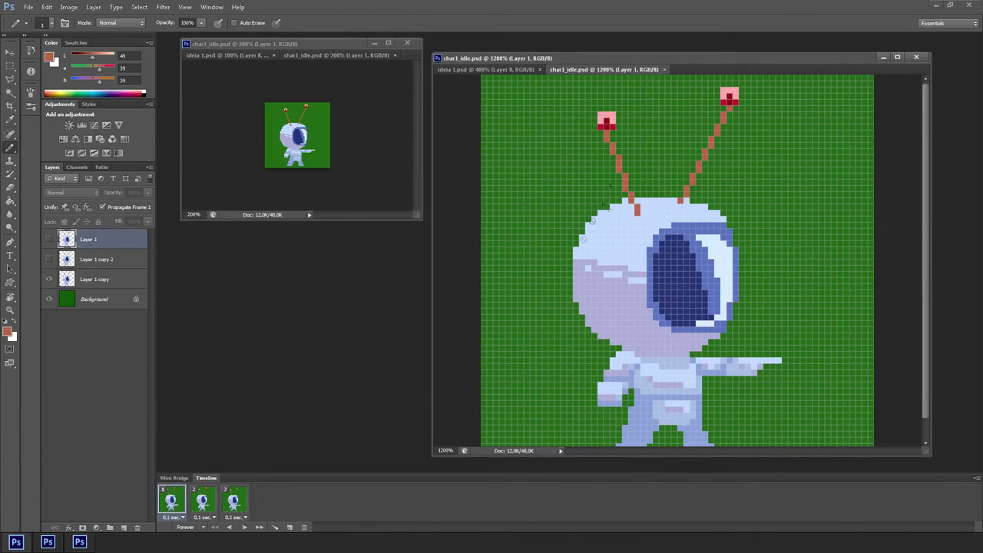
Step: Compare the frames, shift both antenna tips one pixel outward in the third frame and preview the animation
left_click(202, 501)
left_click(178, 501)
left_click(232, 502)
left_click(206, 502)
left_click(235, 502)
left_click(207, 502)
left_click(234, 501)
key("m")
left_click_drag(596, 105, 645, 135)
key("v")
key("Left")
key("m")
left_click_drag(696, 82, 743, 110)
key("v")
key("Right")
key("ctrl+d")
left_click(244, 527)
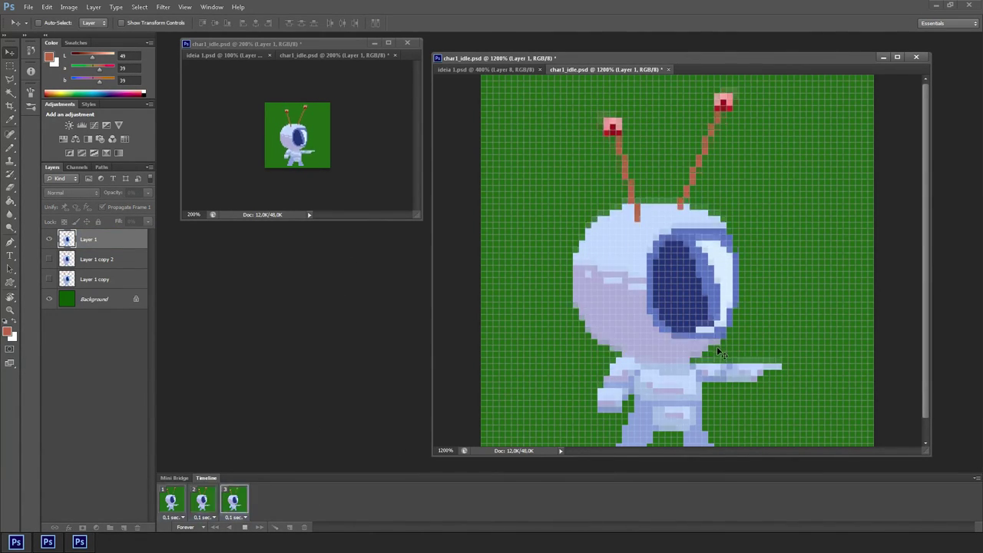
key("space")
Step: Hide the pixel grid, compare the body across the three frames and sample the blue suit shade and the pale arm colour
left_click(178, 507)
left_click(204, 507)
left_click(231, 508)
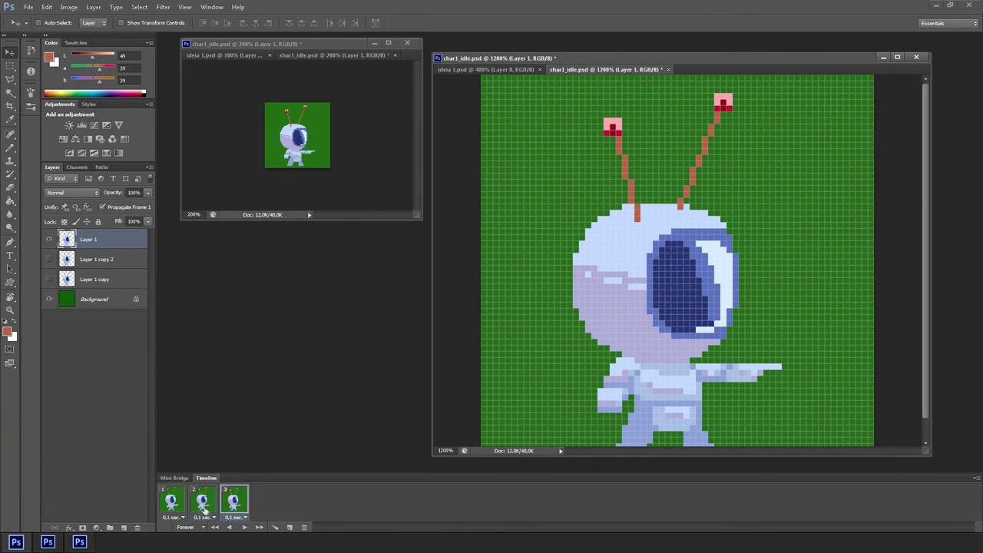
scroll(623, 387, "down", 3)
key("ctrl+h")
left_click(204, 503)
left_click(229, 507)
key("b")
left_click(203, 499)
left_click(658, 415, "alt")
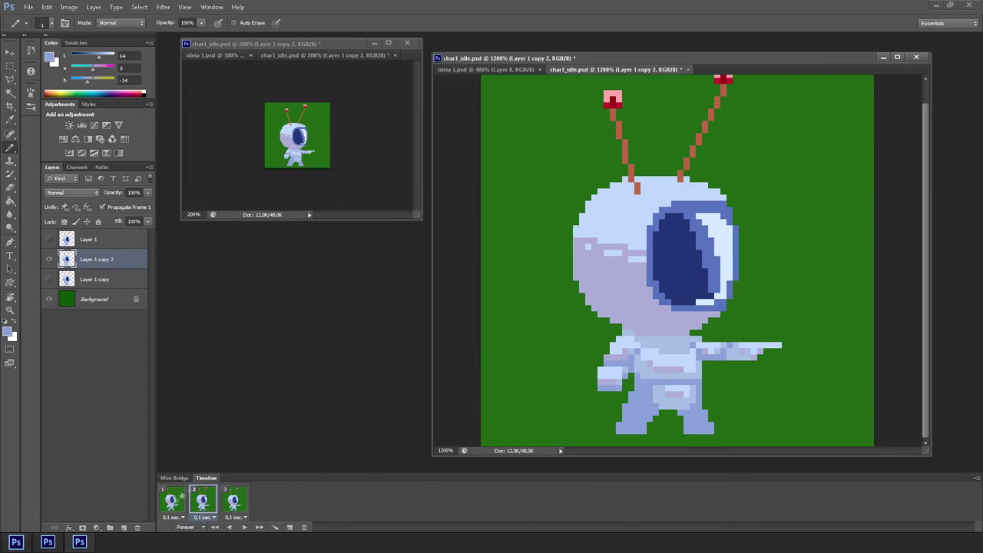
key("space")
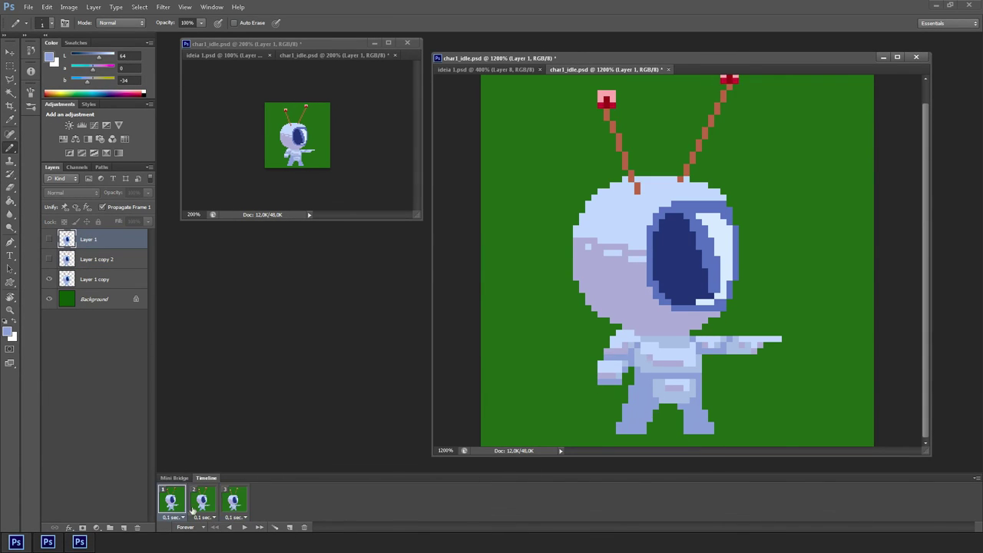
left_click(709, 343, "alt")
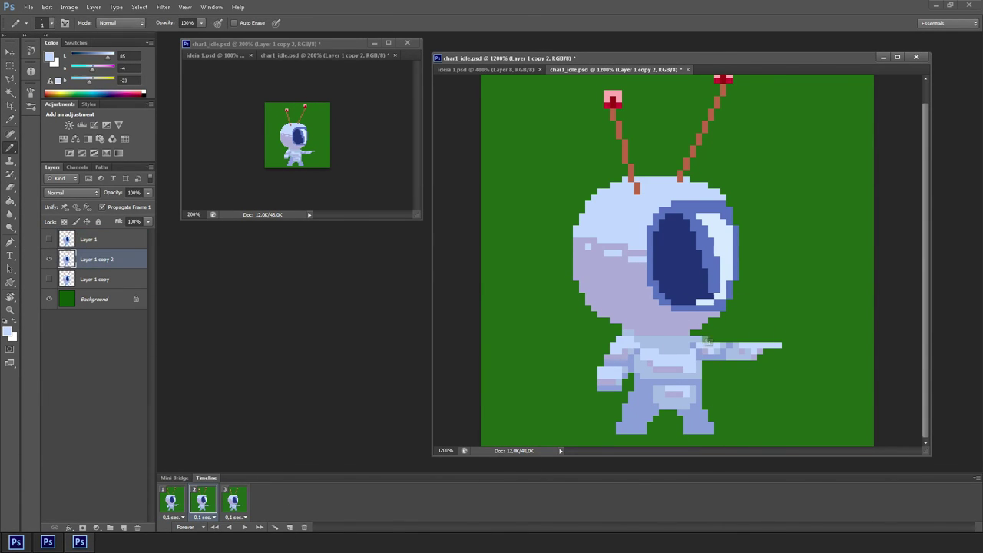
key("space")
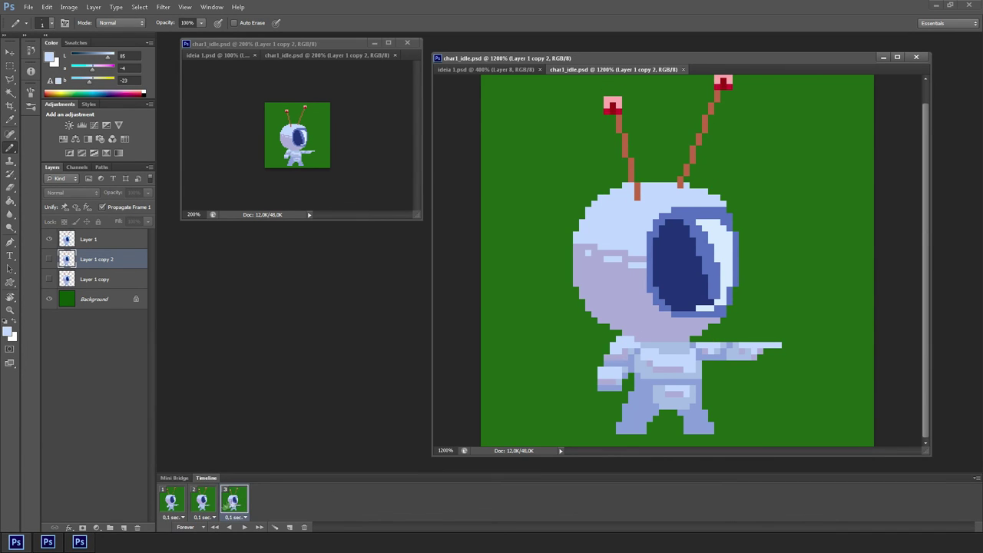
Step: Compare the frames and examine the playing animation at 200% zoom
left_click(205, 500)
left_click(173, 500)
left_click(198, 504)
key("space")
key("ctrl+minus")
key("ctrl+minus")
key("ctrl+minus")
key("ctrl+minus")
key("ctrl+minus")
key("ctrl+minus")
key("ctrl+minus")
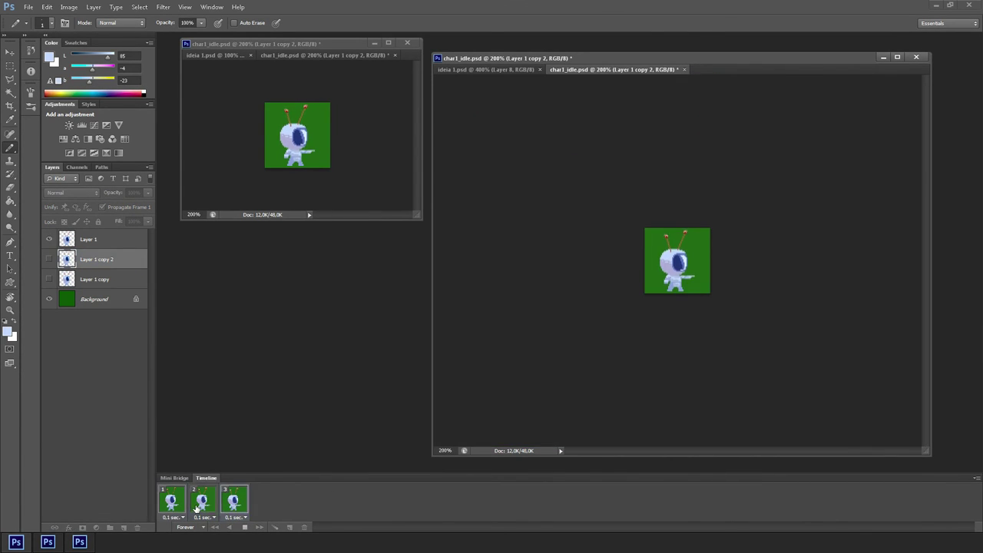
key("ctrl+plus")
key("ctrl+plus")
key("ctrl+plus")
key("ctrl+plus")
key("ctrl+plus")
key("ctrl+plus")
key("ctrl+plus")
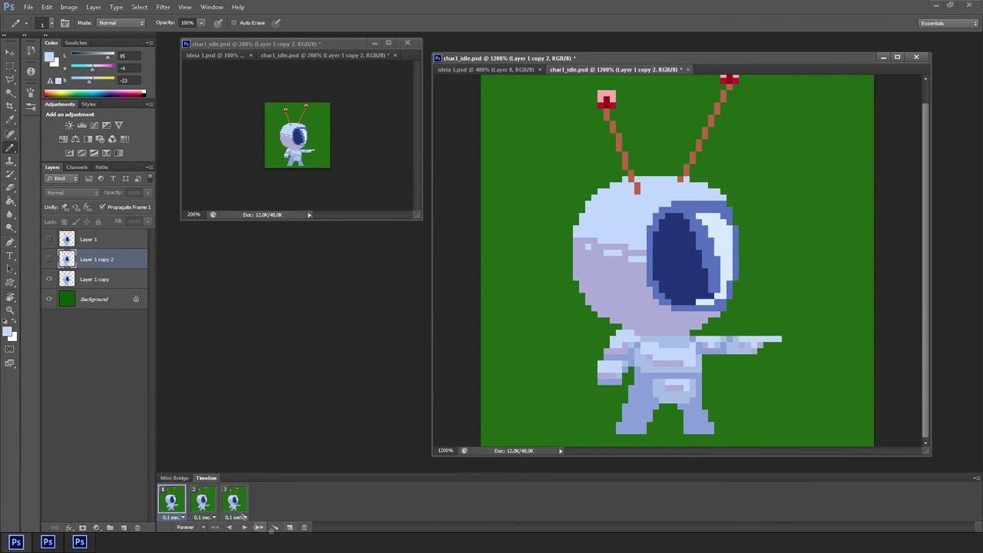
Step: Add a fourth frame at the end of the animation, showing the first frame's pose
left_click(289, 528)
left_click(206, 501)
left_click(234, 502)
left_click(266, 501)
Step: Try to move the head and antennas down one pixel on Layer 1 copy 2 in the fourth frame
key("m")
mouse_move(530, 80)
left_mouse_down()
mouse_move(796, 263)
mouse_move(784, 358)
left_mouse_up()
key("v")
key("Down")
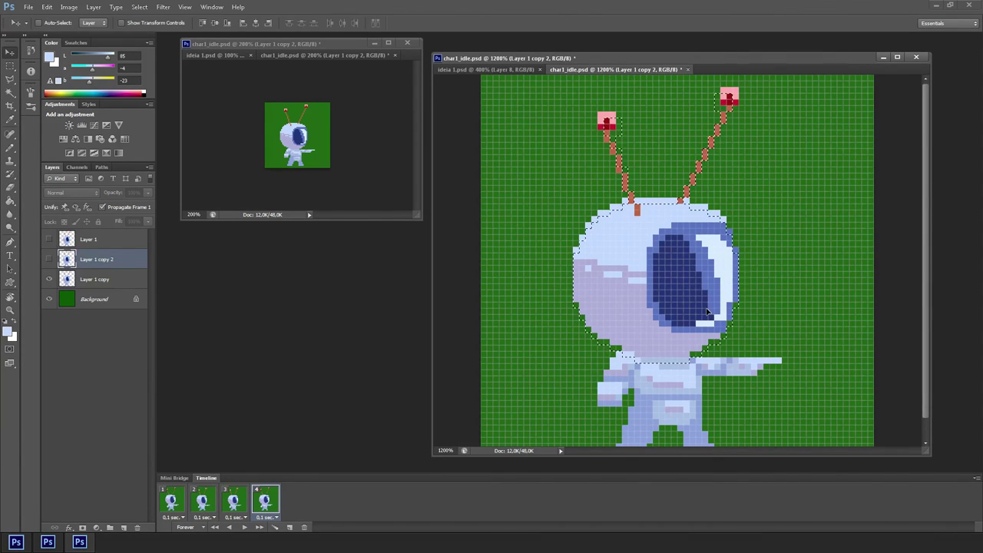
key("ctrl+d")
Step: Duplicate Layer 1 copy, place the duplicate at the top of the stack and show it instead of the original in the fourth frame
left_click(91, 280)
left_click(50, 280)
key("ctrl+j")
left_click_drag(86, 280, 86, 232)
left_click(49, 239)
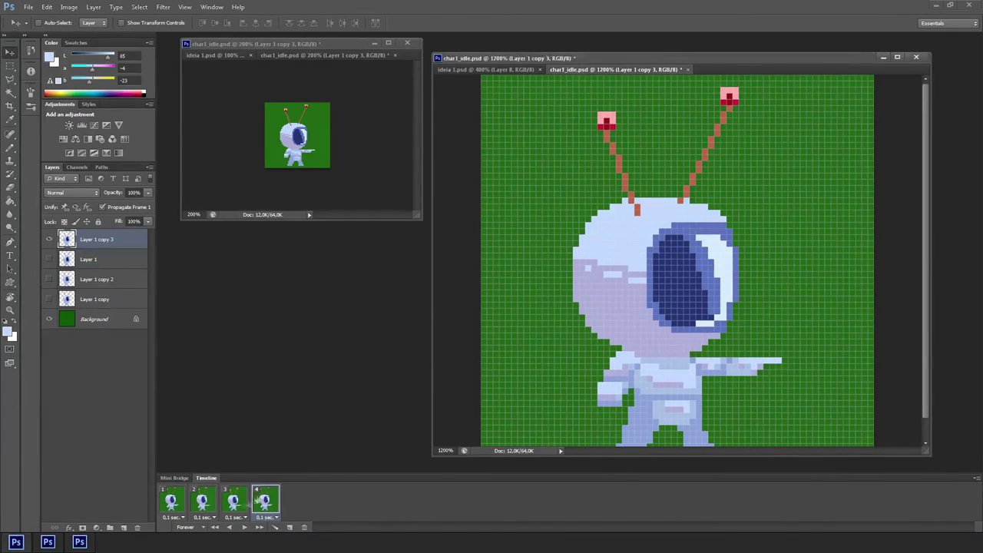
Step: Move the fourth frame's head and antennas down one pixel on the duplicated layer and compare it with the third frame
key("m")
left_click_drag(541, 76, 793, 354)
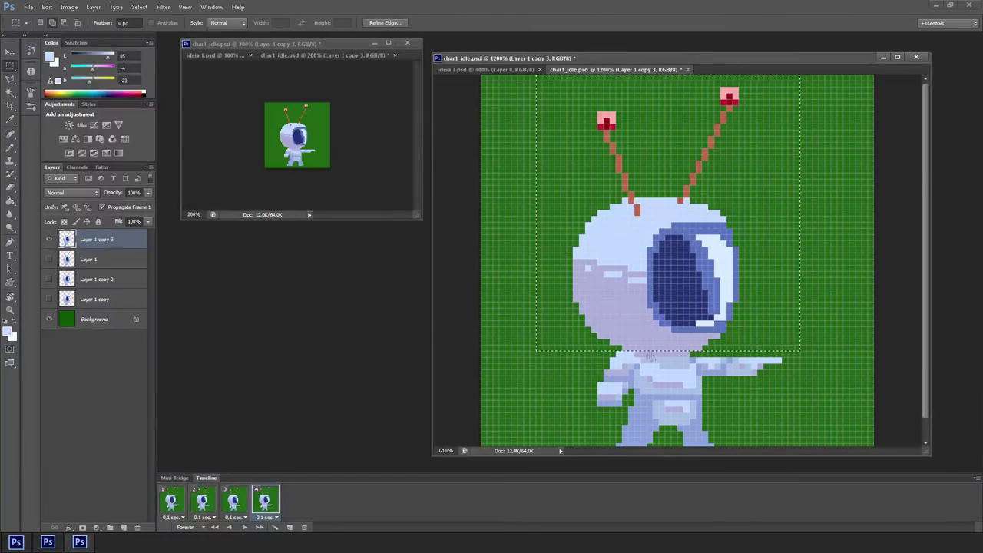
key("v")
key("Down")
key("ctrl+h")
left_click(230, 502)
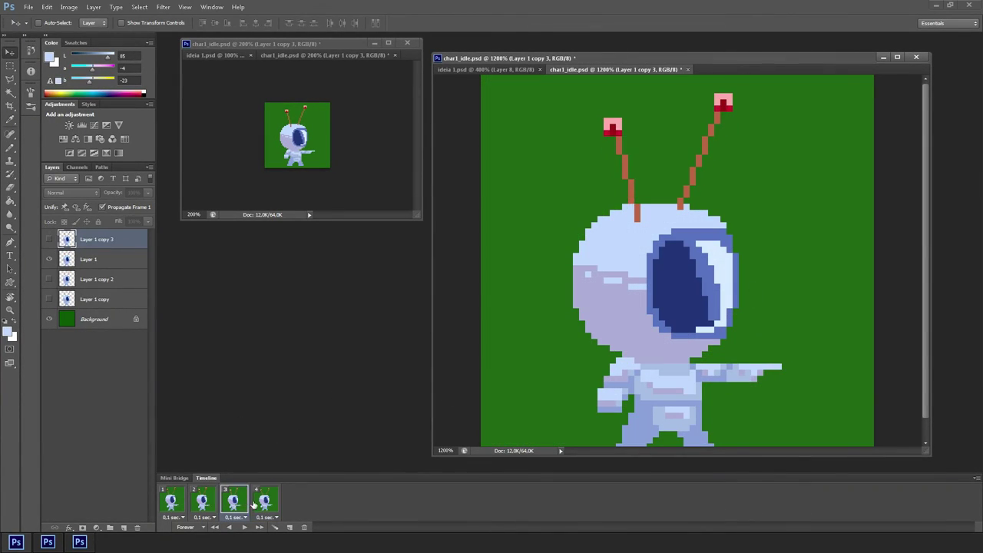
left_click(258, 504)
left_click(203, 498)
key("m")
mouse_move(640, 106)
left_mouse_down()
mouse_move(598, 124)
mouse_move(634, 133)
mouse_move(647, 151)
left_mouse_up()
left_click(263, 492)
key("v")
key("Right")
key("ctrl+z")
key("ctrl+d")
Step: Save the sprite and compare the fourth frame with the first and third frames
key("ctrl+s")
key("alt+Tab")
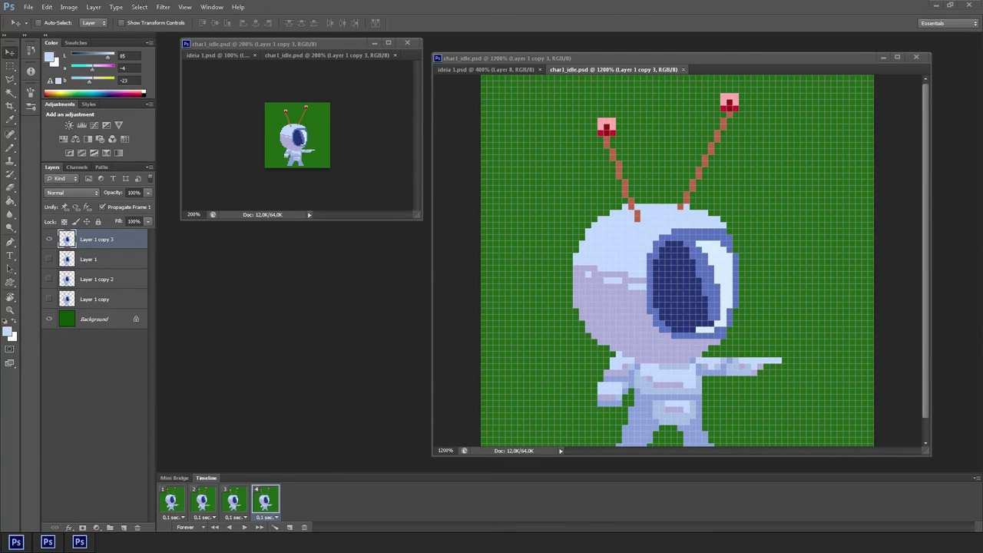
left_click(265, 501)
left_click(235, 502)
left_click(175, 502)
left_click(234, 502)
left_click(265, 500)
Step: Shift both antenna tips one pixel inward in the fourth frame and save
key("m")
left_click_drag(586, 112, 628, 138)
left_click(235, 501)
left_click(267, 499)
key("v")
key("Right")
key("ctrl+d")
key("m")
left_click_drag(709, 87, 751, 112)
key("v")
key("Left")
key("ctrl+d")
key("ctrl+s")
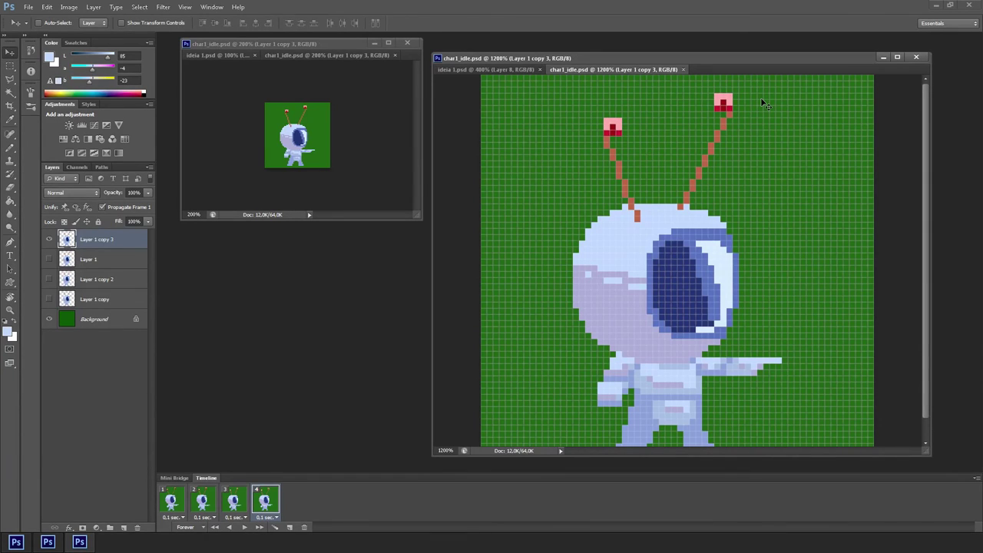
Step: Sample the stalk's orange-brown colour and erase both antenna stalks in the fourth frame, keeping the tips and the helmet bases
key("b")
left_click(613, 155, "alt")
key("e")
mouse_move(607, 139)
left_mouse_down()
mouse_move(625, 181)
mouse_move(713, 153)
left_mouse_up()
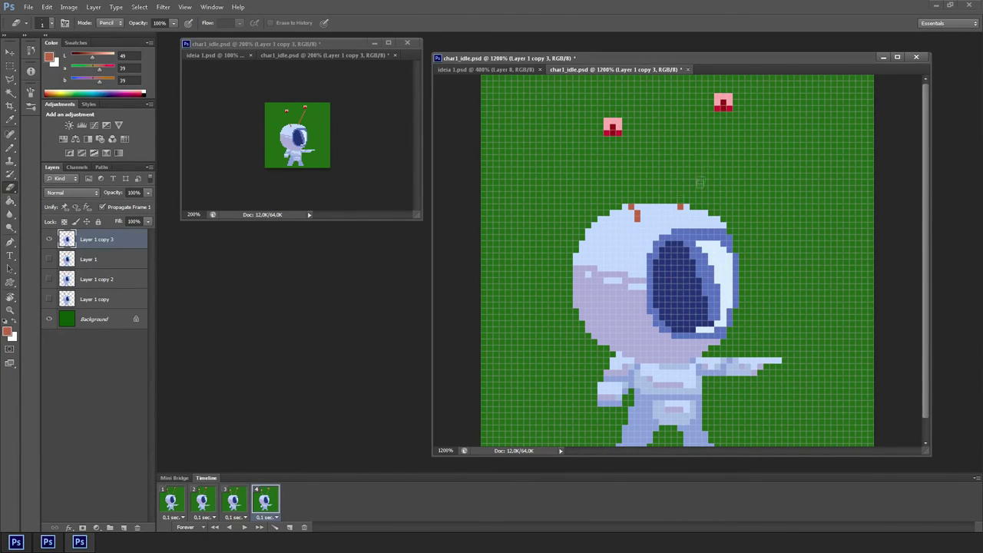
Step: Redraw both antenna stalks in the sampled orange-brown from the helmet to the tips in the fourth frame, compare the frames and save
key("b")
left_click(653, 211, "alt")
left_click(637, 215, "alt")
left_click_drag(638, 217, 613, 139)
left_click_drag(680, 206, 724, 116)
left_click(235, 501)
left_click(265, 501)
left_click(172, 499)
key("ctrl+s")
Step: Play the idle animation and review the antenna motion with the sprite zoomed out to 300%
key("space")
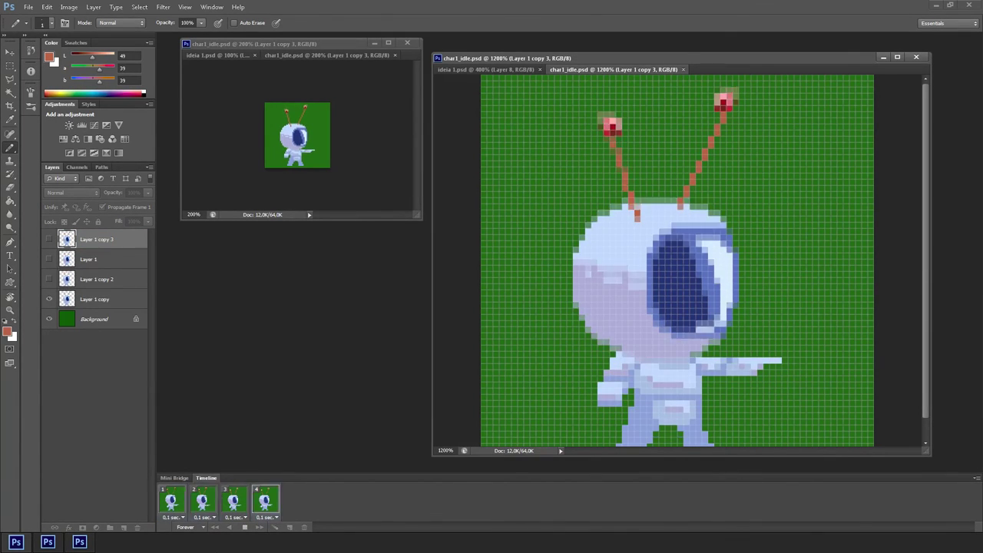
scroll(677, 261, "down", 7)
key("ctrl+plus")
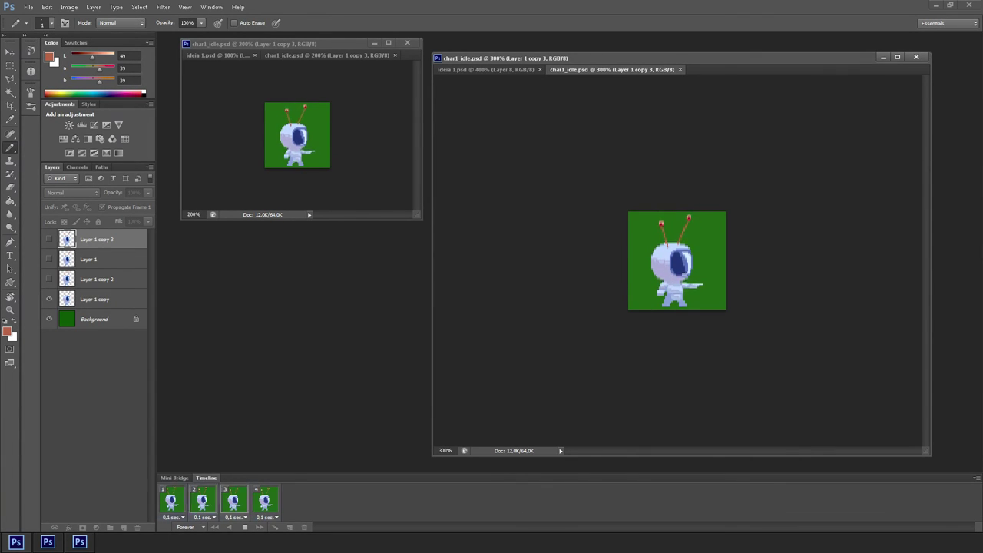
key("space")
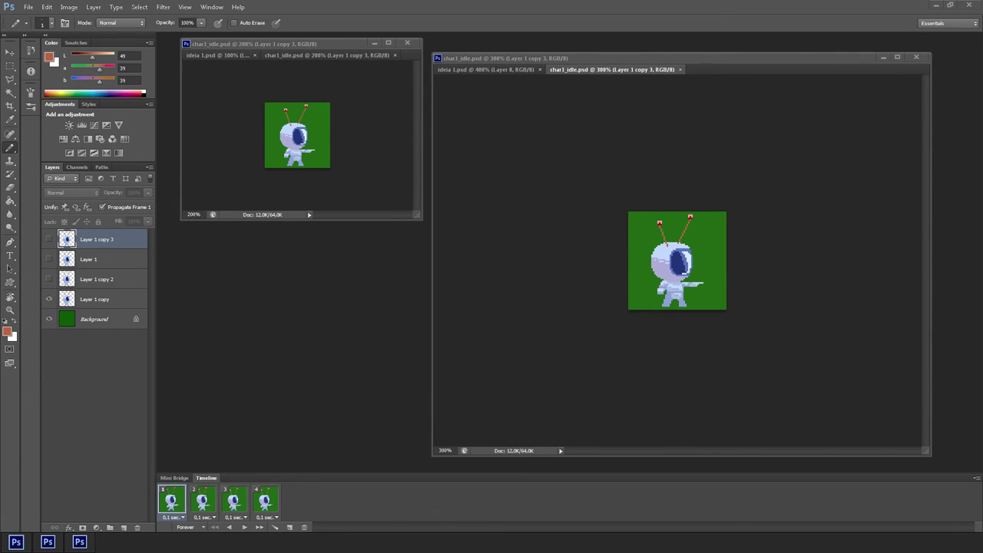
key("space")
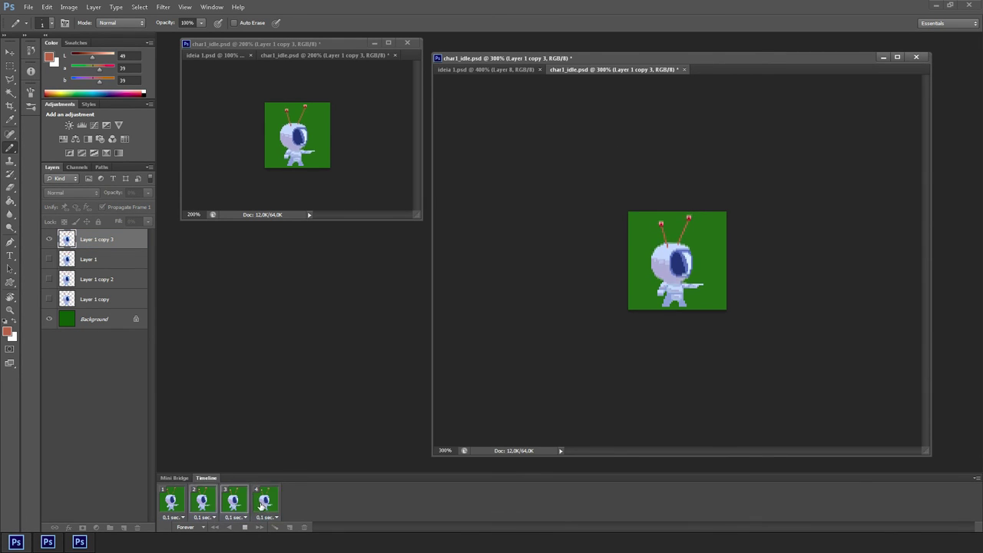
Step: Set the delay of all four idle frames to 0 seconds and save the sprite
left_click(234, 503)
left_click(172, 507)
left_click(264, 506)
left_click(173, 516)
left_click(180, 395)
key("ctrl+s")
Step: Hide the green background layer so the frames are transparent, and save the sprite
left_click(171, 503)
left_click(49, 319)
left_click(168, 501)
key("ctrl+s")
Step: Render all frames as a PNG image sequence named char1_idle.png into a new subfolder of the Game Jolt JAM 2 assets folder
left_click(30, 7)
mouse_move(77, 198)
left_click(188, 217)
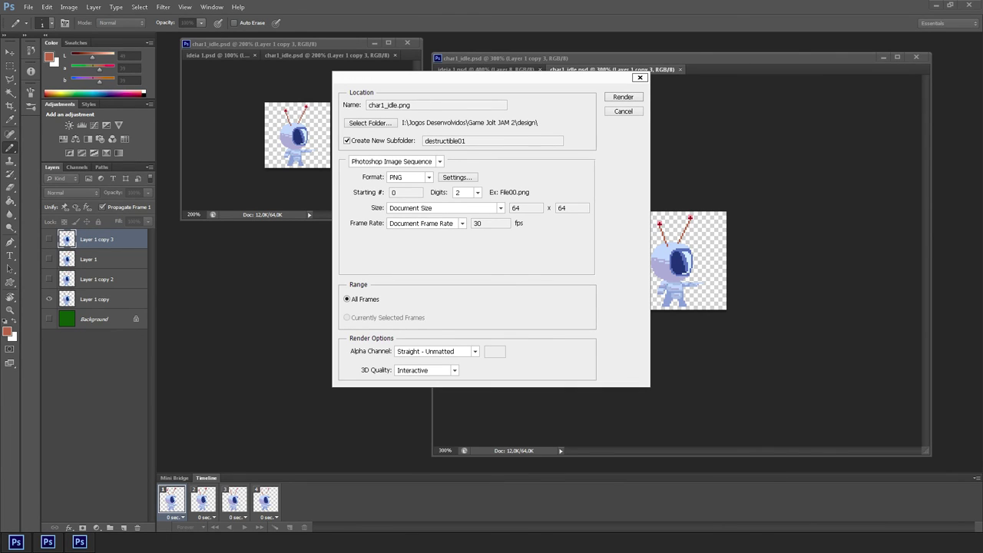
left_click(369, 122)
left_click(482, 265)
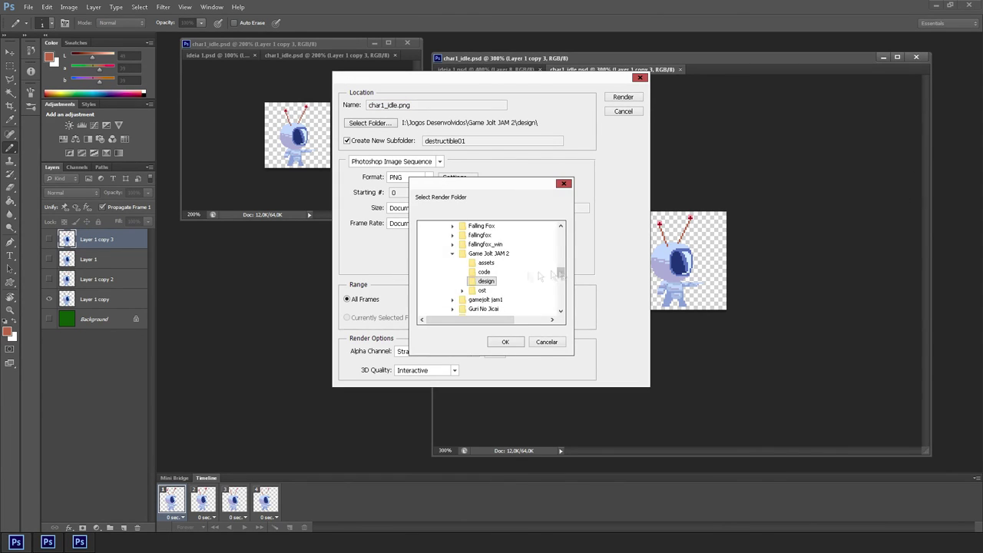
left_click(510, 342)
double_click(461, 142)
key("BackSpace")
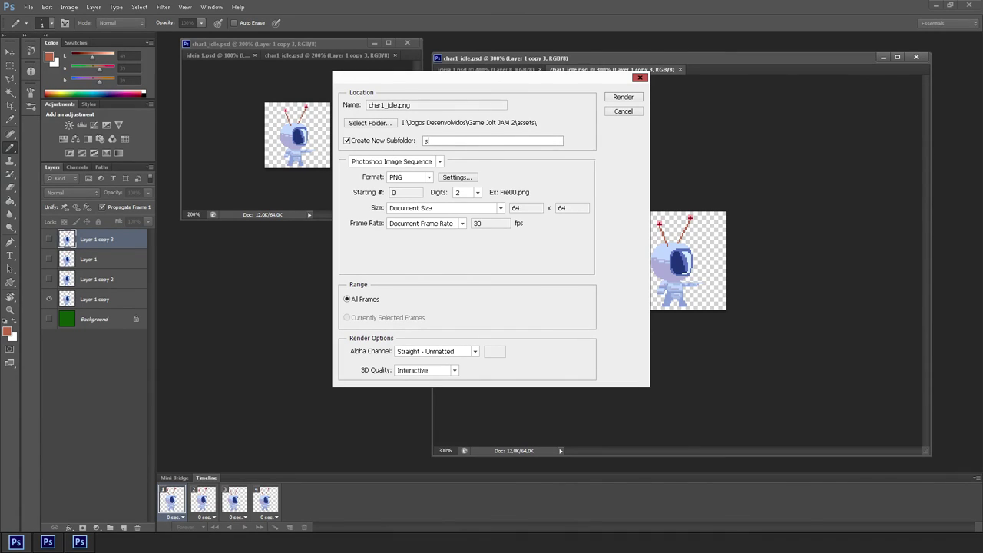
left_click(623, 97)
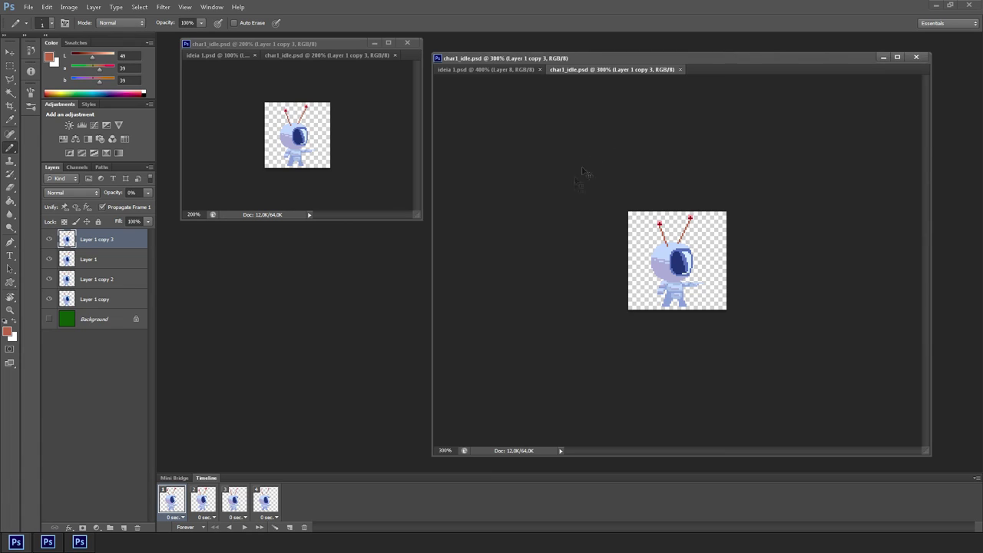
key("alt+Tab")
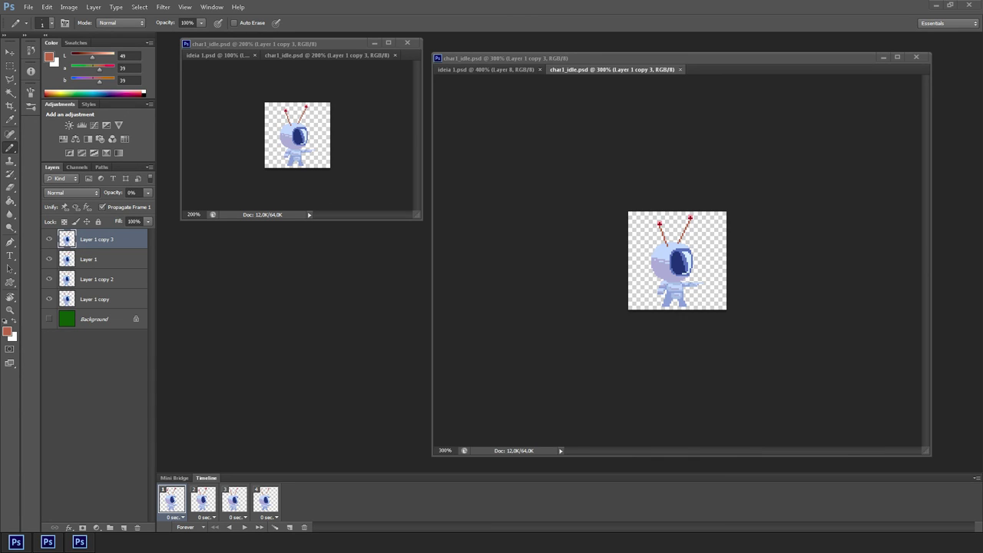
key("ctrl+shift+s")
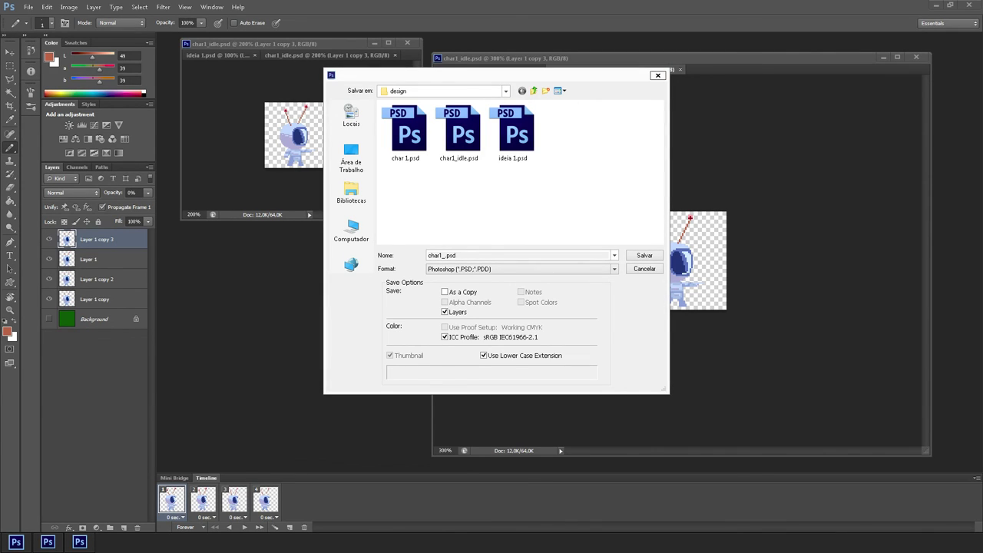
left_click(531, 260)
left_click(443, 258)
left_click(640, 269)
Step: Save the sprite as a new PSD file named char1_walk in the design folder
key("ctrl+shift+s")
left_click_drag(446, 255, 455, 255)
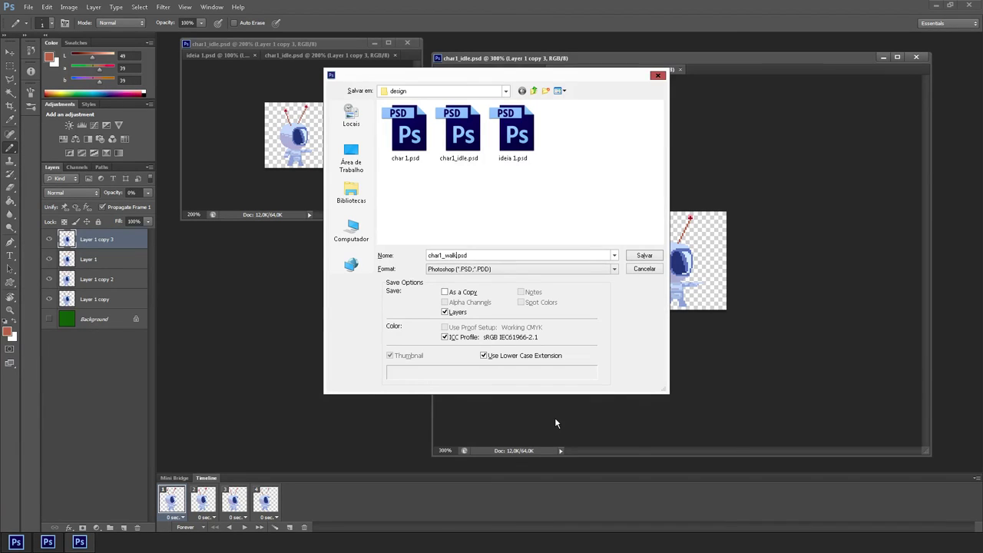
key("Return")
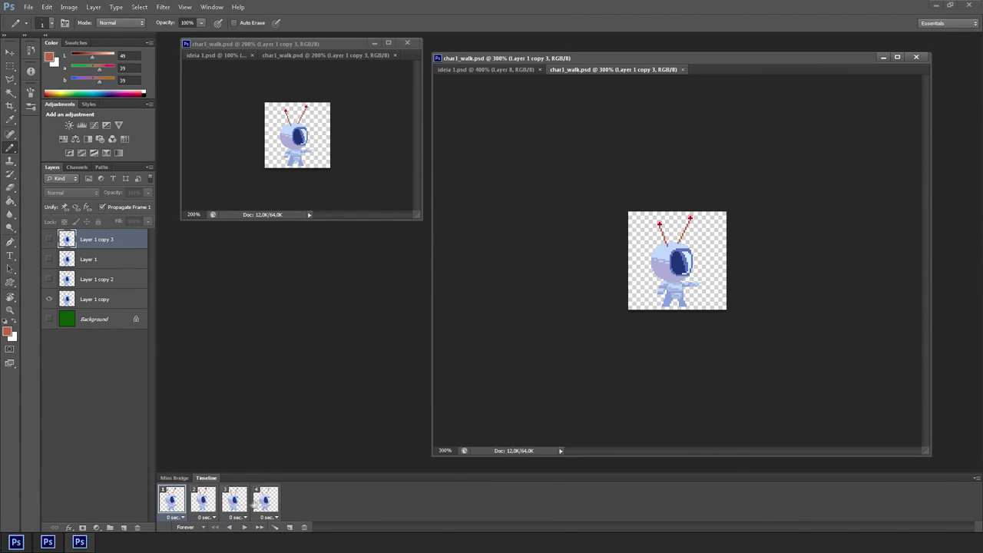
Step: Show the green background again and delete frames two to four along with their astronaut layers, keeping only the first frame's layer
left_click(266, 500, "shift")
left_click(50, 319)
left_click(203, 500)
left_click(266, 500, "shift")
left_click(304, 527)
left_click(457, 204)
left_click(96, 279, "shift")
key("Delete")
Step: Duplicate the remaining astronaut layer and set the frame's delay to 0.1 seconds
left_click(49, 239)
key("ctrl+j")
left_click(49, 259)
left_click(183, 517)
left_click(197, 407)
Step: Show the duplicated astronaut layer, hide the original one, and select the duplicate with the legs in close-up
left_click(105, 260)
key("ctrl+plus")
key("ctrl+plus")
key("ctrl+plus")
key("ctrl+plus")
left_click(49, 258)
left_click(50, 239)
left_click(86, 241)
key("ctrl+plus")
key("ctrl+plus")
key("ctrl+plus")
key("e")
mouse_move(714, 388)
left_mouse_down()
mouse_move(696, 309)
mouse_move(770, 309)
left_mouse_up()
key("ctrl+z")
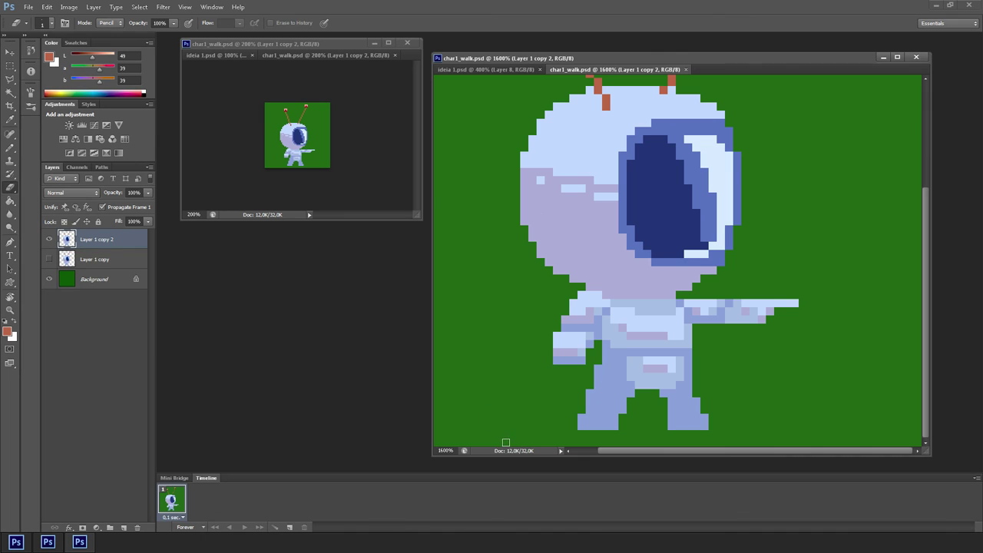
Step: Move the duplicated astronaut up one pixel, erase both of its legs and save
key("v")
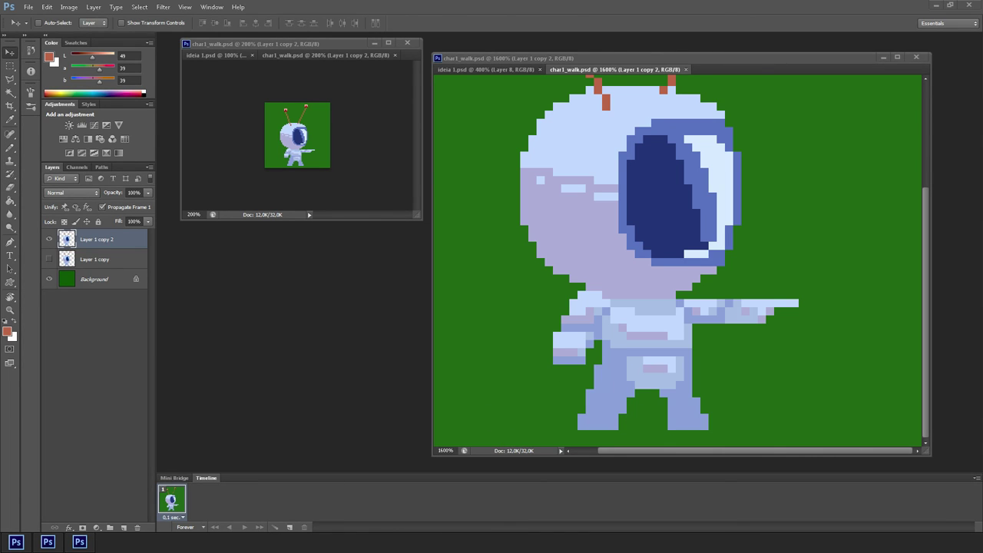
key("b")
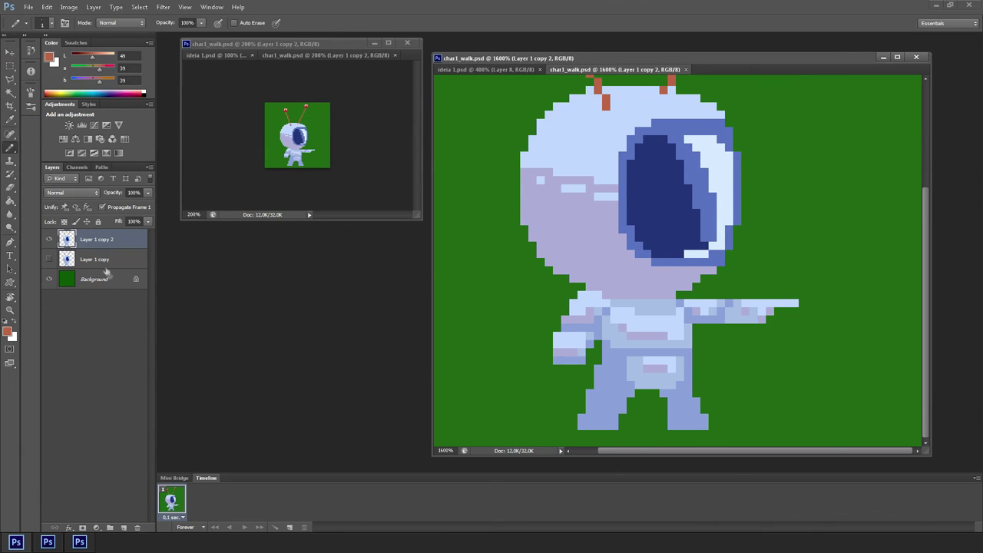
key("v")
key("Up")
key("b")
key("e")
mouse_move(688, 377)
left_mouse_down()
mouse_move(672, 407)
mouse_move(665, 390)
left_mouse_up()
mouse_move(631, 376)
left_mouse_down()
mouse_move(599, 364)
mouse_move(597, 389)
left_mouse_up()
key("ctrl+s")
Step: Add a second frame and show the original astronaut layer in it at 20% opacity as a reference
left_click(63, 262)
left_click(289, 528)
left_click(49, 261)
left_click_drag(148, 192, 106, 207)
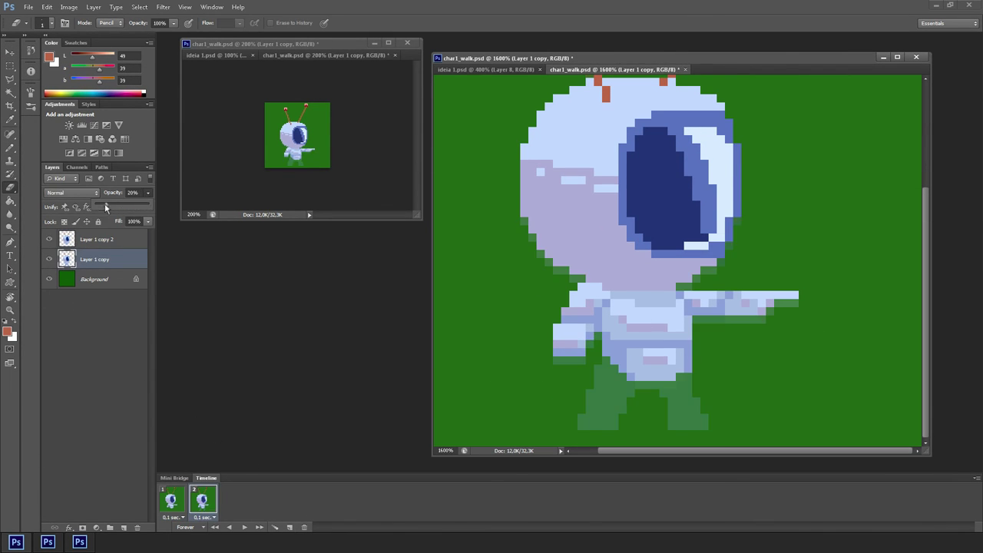
Step: Move the duplicated legless astronaut up one more pixel in the second frame
left_click(101, 239)
key("v")
key("Up")
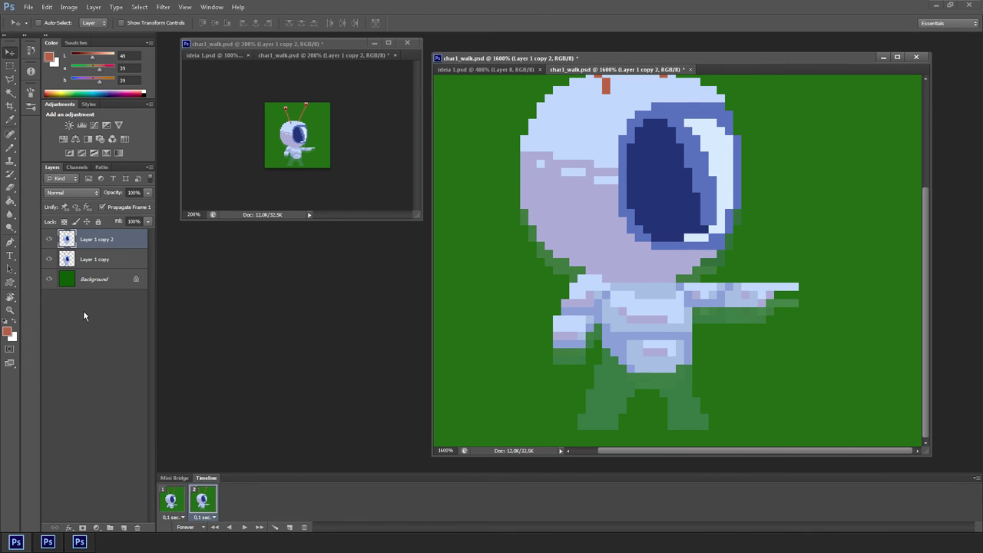
Step: Erase the outer pixel column on both sides of the second frame's torso and compare it with the first frame
key("e")
left_click_drag(688, 327, 688, 361)
key("b")
left_click(665, 359, "alt")
key("e")
left_click(606, 320)
key("b")
left_click(173, 501)
left_click(202, 500)
Step: Repaint the torso's chest and belly details shifted toward the pointing arm using sampled suit colours, and preview the frames
left_click(648, 349, "alt")
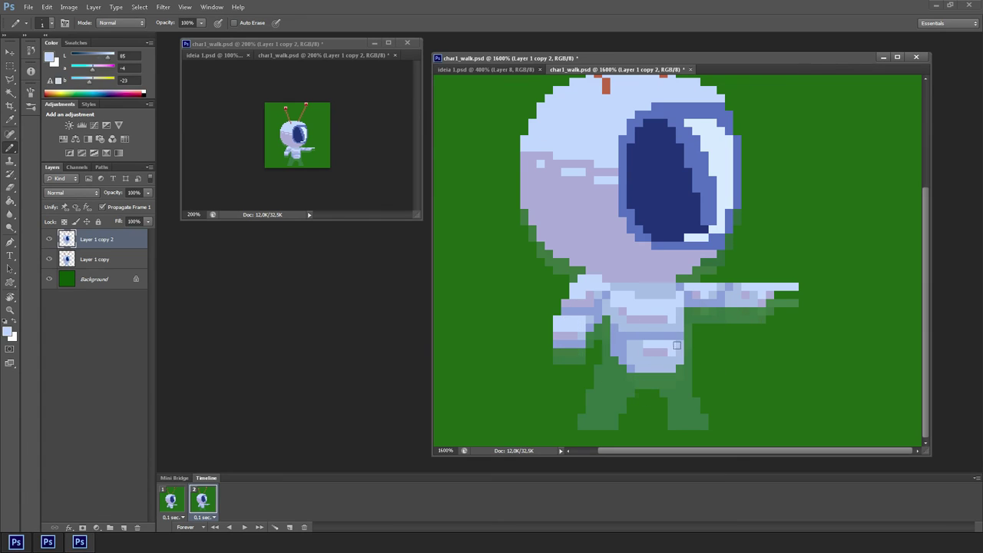
mouse_move(639, 328)
left_mouse_down()
mouse_move(621, 310)
mouse_move(680, 317)
mouse_move(647, 320)
mouse_move(615, 303)
left_mouse_up()
left_click(665, 319, "alt")
left_click(671, 320)
left_click(678, 312, "alt")
left_click(639, 295, "alt")
key("space")
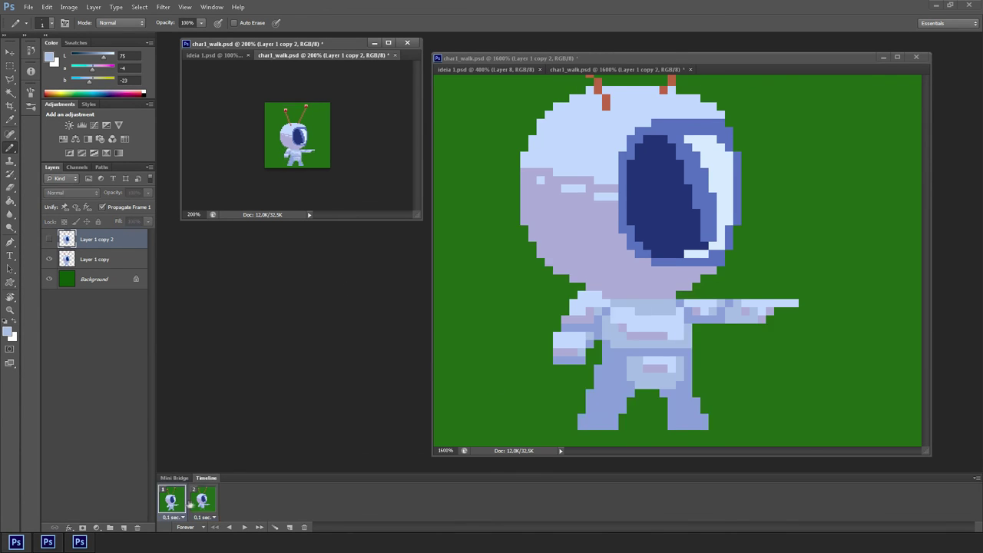
Step: Shift the back arm two pixels inward in the second frame and repaint its shoulder with sampled suit colours
key("v")
key("ctrl+d")
key("ctrl+h")
key("b")
left_click(589, 279)
left_click_drag(581, 287, 582, 295)
left_click(583, 312, "alt")
left_click(574, 312)
key("e")
key("b")
left_click(581, 307, "alt")
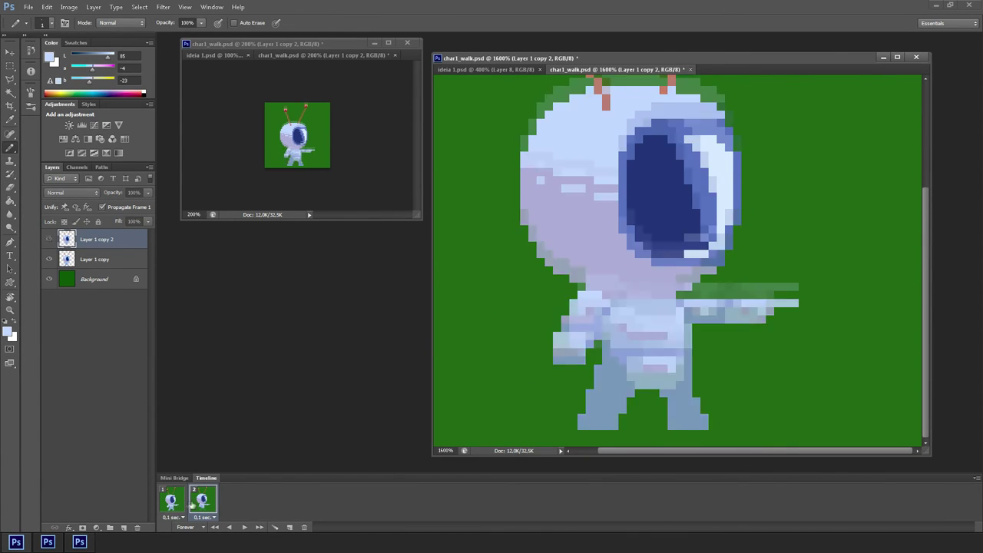
left_click(648, 375, "alt")
mouse_move(648, 376)
left_mouse_down()
mouse_move(679, 401)
mouse_move(668, 375)
mouse_move(692, 405)
mouse_move(701, 382)
mouse_move(708, 405)
mouse_move(674, 382)
mouse_move(701, 384)
left_mouse_up()
key("ctrl+z")
mouse_move(635, 375)
left_mouse_down()
mouse_move(619, 389)
mouse_move(607, 371)
mouse_move(590, 394)
left_mouse_up()
key("ctrl+alt+z")
key("ctrl+alt+z")
key("ctrl+alt+z")
key("ctrl+alt+z")
key("ctrl+alt+z")
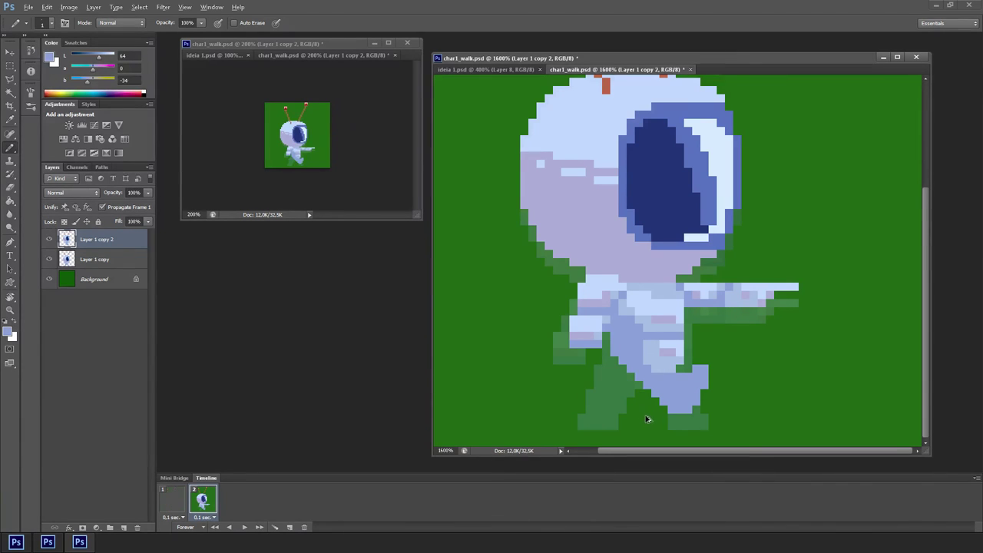
Step: Paint one straight standing leg from the torso down to the ground in the second frame and compare it with the first
left_click_drag(633, 425, 646, 420)
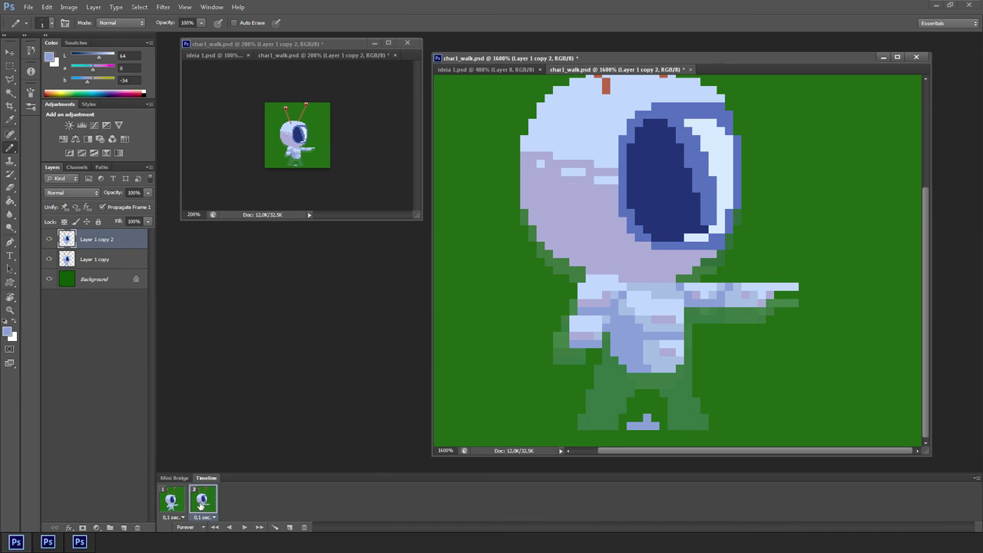
mouse_move(664, 425)
left_mouse_down()
mouse_move(636, 422)
mouse_move(651, 393)
left_mouse_up()
left_click(647, 401)
left_click(664, 377)
left_click(172, 500)
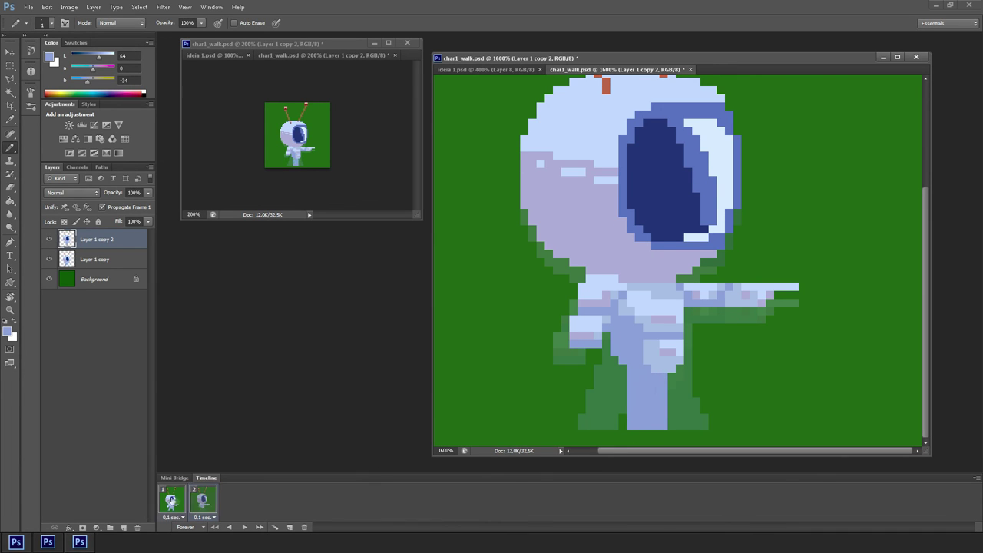
Step: Refine the standing leg with eraser and pencil, tapering the thigh into a narrow ankle and widening the foot
key("e")
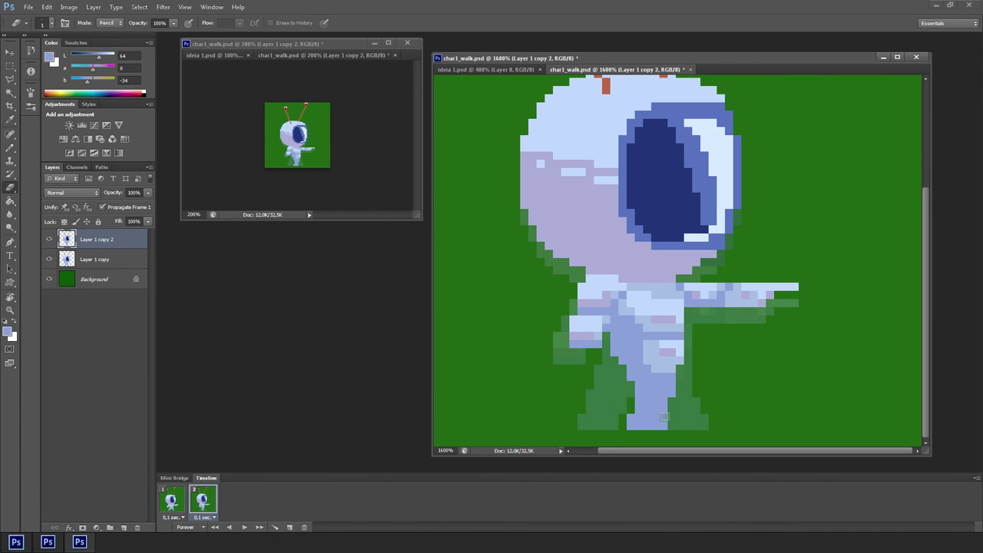
key("b")
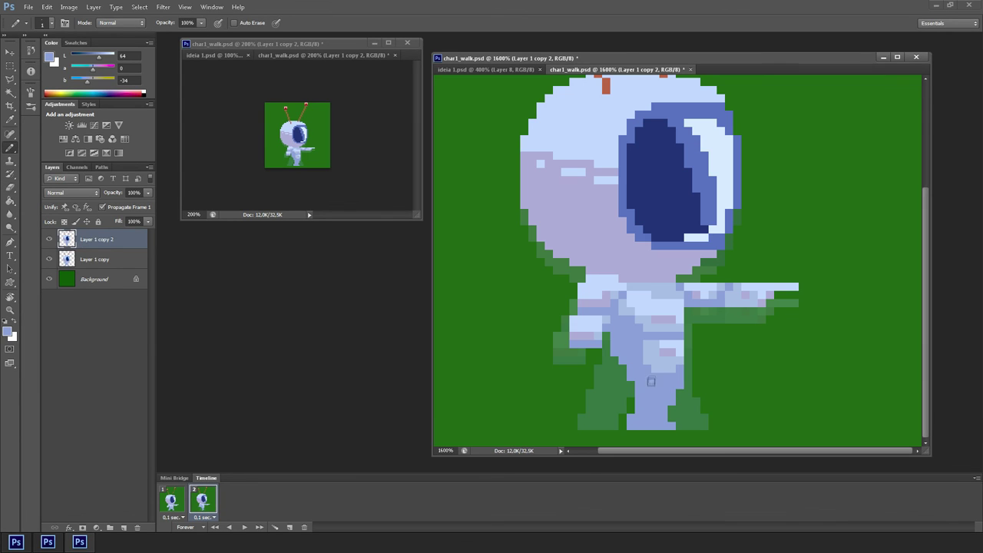
key("ctrl+z")
mouse_move(631, 385)
left_mouse_down()
mouse_move(616, 417)
mouse_move(623, 426)
mouse_move(680, 377)
left_mouse_up()
key("e")
key("b")
left_click_drag(664, 418, 671, 426)
key("e")
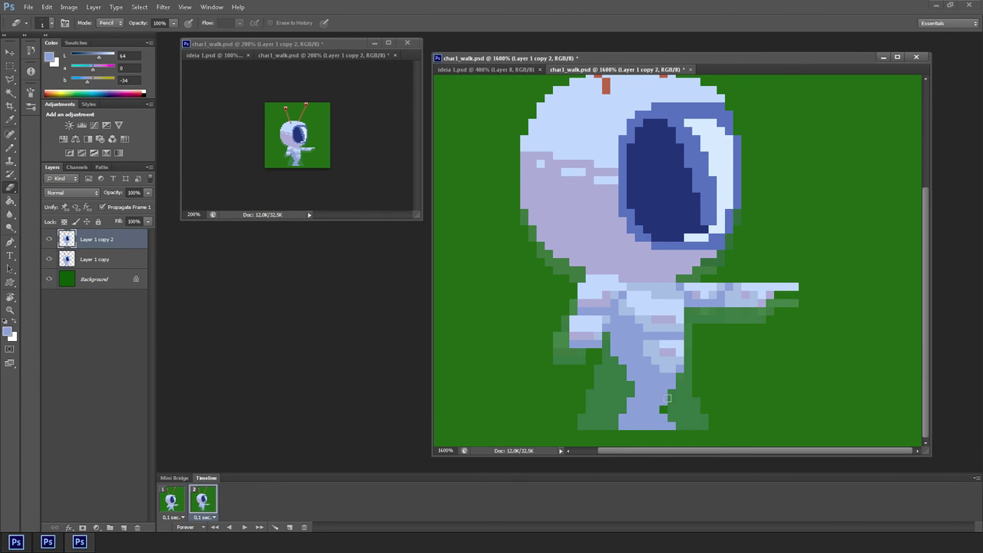
key("b")
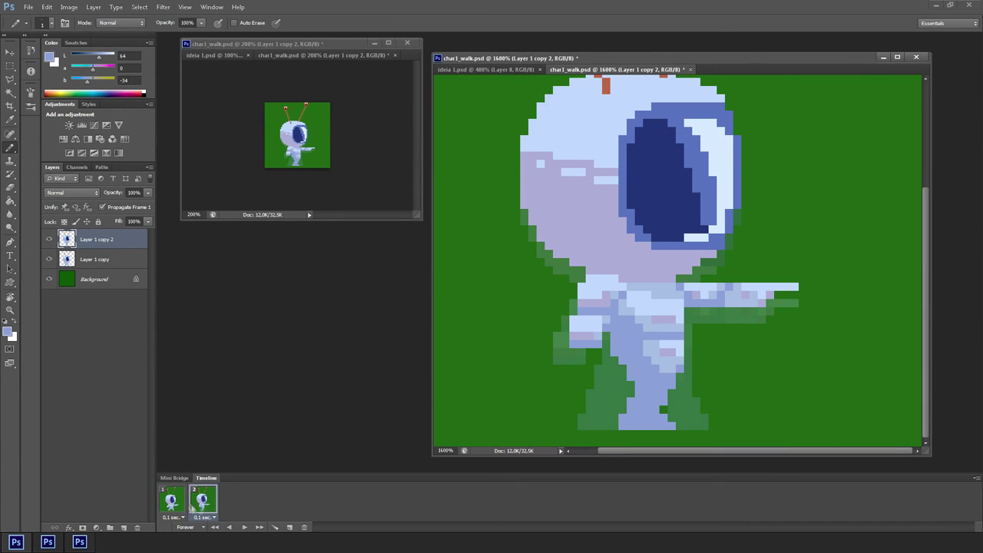
Step: Add a third frame with its own duplicated astronaut layer and show the second frame's layer beneath it at reduced opacity
left_click(289, 526)
left_click(203, 500)
left_click(49, 279)
left_click(232, 498)
left_click(49, 279)
left_click(49, 259)
left_click(97, 260)
left_click_drag(149, 193, 116, 206)
Step: Move the third frame's astronaut layer up two pixels
left_click(97, 239)
key("v")
left_click_drag(636, 306, 637, 289)
Step: Erase the standing leg in the third frame and paint the front leg stretched forward with a raised toe
key("e")
mouse_move(665, 367)
left_mouse_down()
mouse_move(645, 381)
mouse_move(653, 373)
mouse_move(639, 343)
mouse_move(664, 365)
mouse_move(742, 380)
left_mouse_up()
key("b")
left_click(745, 370)
Step: Paint the third frame's back leg stretched backward, shaping its bent foot with pencil and eraser
mouse_move(628, 353)
left_mouse_down()
mouse_move(618, 376)
mouse_move(623, 355)
mouse_move(560, 380)
mouse_move(631, 356)
mouse_move(632, 369)
mouse_move(646, 366)
mouse_move(581, 397)
mouse_move(570, 380)
mouse_move(566, 391)
mouse_move(545, 376)
mouse_move(582, 410)
mouse_move(591, 403)
mouse_move(574, 402)
mouse_move(586, 404)
mouse_move(557, 393)
left_mouse_up()
key("e")
left_click(631, 377)
key("b")
key("e")
key("b")
left_click(590, 402)
key("e")
left_click(582, 410)
key("b")
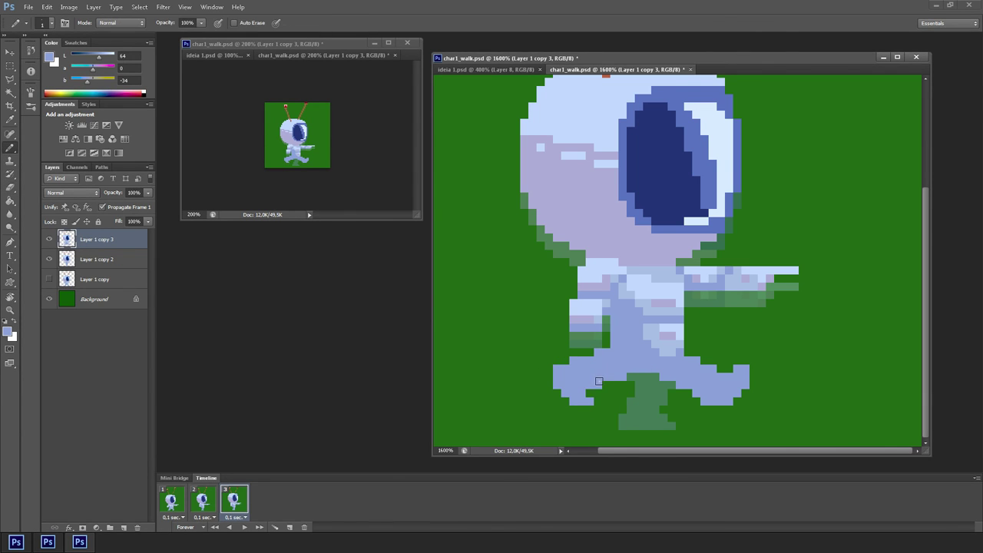
Step: Reposition the third frame's back foot, refine the leg's outline with pencil and eraser, and save the document
key("m")
mouse_move(634, 420)
left_mouse_down()
mouse_move(544, 350)
mouse_move(585, 367)
mouse_move(558, 402)
left_mouse_up()
key("v")
key("ctrl+d")
key("b")
key("b")
left_click_drag(574, 393, 590, 401)
left_click(581, 393)
key("e")
left_click(598, 402)
mouse_move(557, 369)
left_mouse_down()
mouse_move(573, 360)
mouse_move(614, 377)
left_mouse_up()
key("b")
key("e")
key("b")
key("e")
left_click(638, 369)
key("b")
left_click_drag(582, 409, 598, 402)
key("e")
left_click(549, 385)
key("b")
key("ctrl+s")
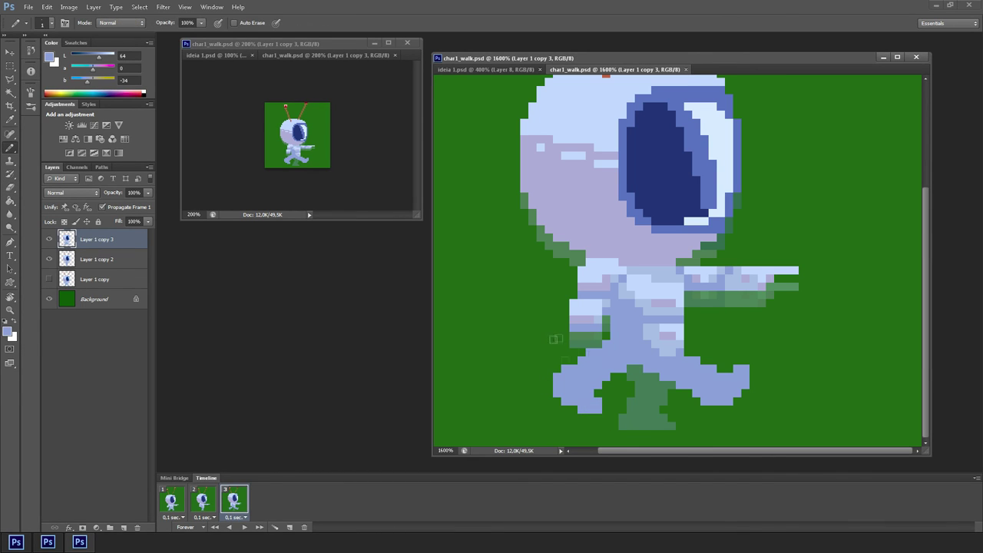
Step: Preview the animation, and erase the hooked toe of the third frame's back foot to leave a simple downward tip
left_click(244, 527)
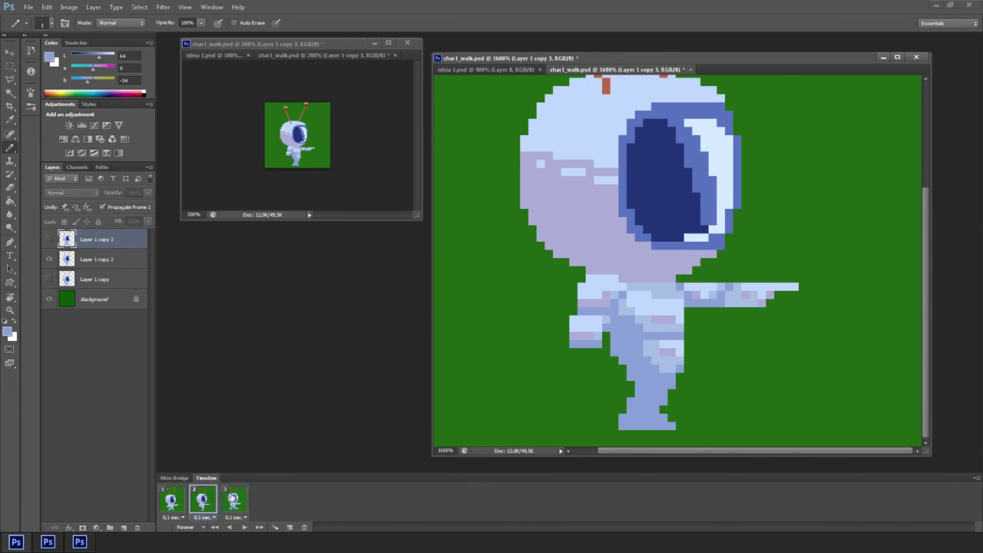
left_click(233, 501)
key("e")
mouse_move(597, 394)
left_mouse_down()
mouse_move(565, 372)
mouse_move(581, 405)
mouse_move(574, 408)
left_mouse_up()
key("b")
key("e")
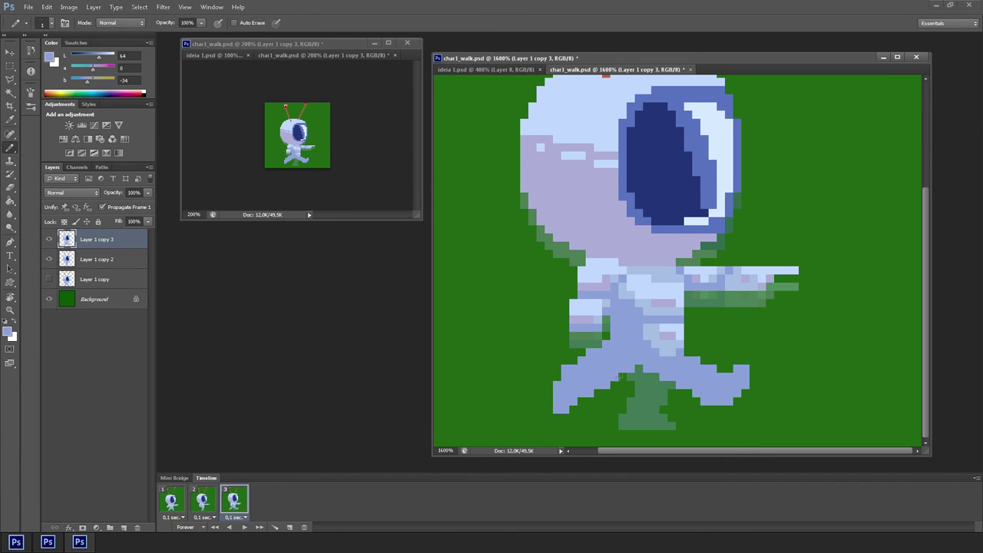
key("b")
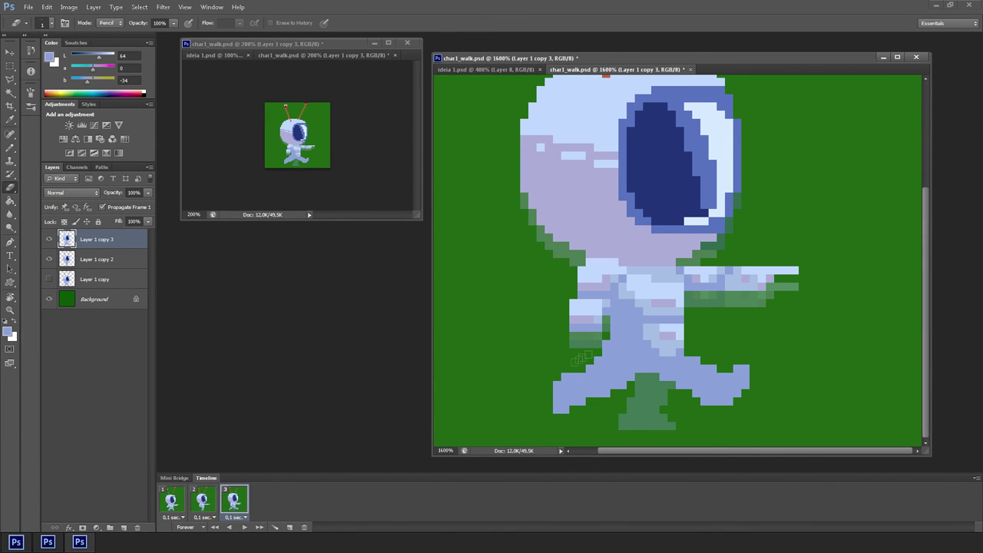
key("e")
key("b")
Step: Repaint the third frame's front thigh up into the hip and compare the pose with the second frame
left_click_drag(721, 376, 647, 335)
key("e")
key("b")
left_click(655, 334, "alt")
left_click(203, 504)
left_click(234, 509)
Step: Move the third frame's back lower leg one pixel up and one pixel forward
key("m")
left_click_drag(545, 417, 643, 349)
key("v")
left_click_drag(610, 393, 619, 384)
key("r")
key("ctrl+d")
Step: Shorten the third frame's front foot and reshape its raised toe
key("e")
key("b")
mouse_move(745, 370)
left_mouse_down()
mouse_move(729, 401)
mouse_move(720, 398)
left_mouse_up()
left_click(728, 378, "alt")
left_click(721, 376)
key("e")
key("b")
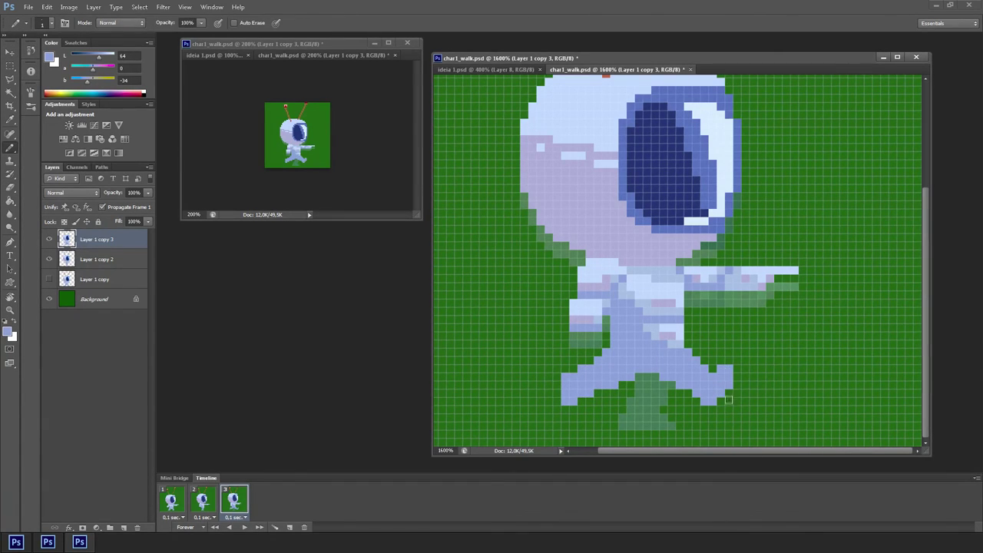
Step: Widen the second frame's standing leg and foot toward the back, and compare it with the first frame
left_click(201, 501)
key("v")
left_click(647, 424)
key("b")
mouse_move(631, 385)
left_mouse_down()
mouse_move(616, 425)
mouse_move(647, 425)
left_mouse_up()
key("e")
left_click(172, 502)
left_click(170, 500)
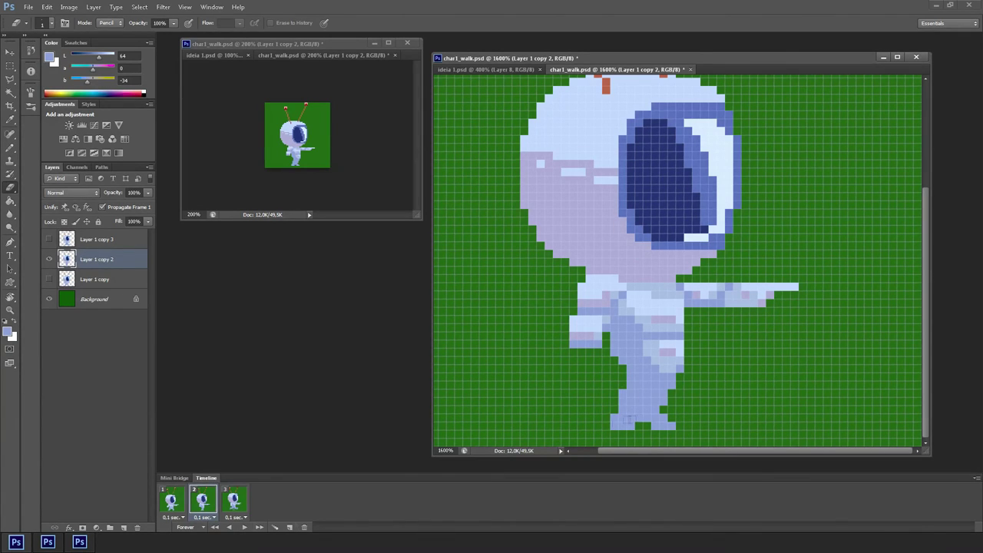
key("b")
left_click(202, 501)
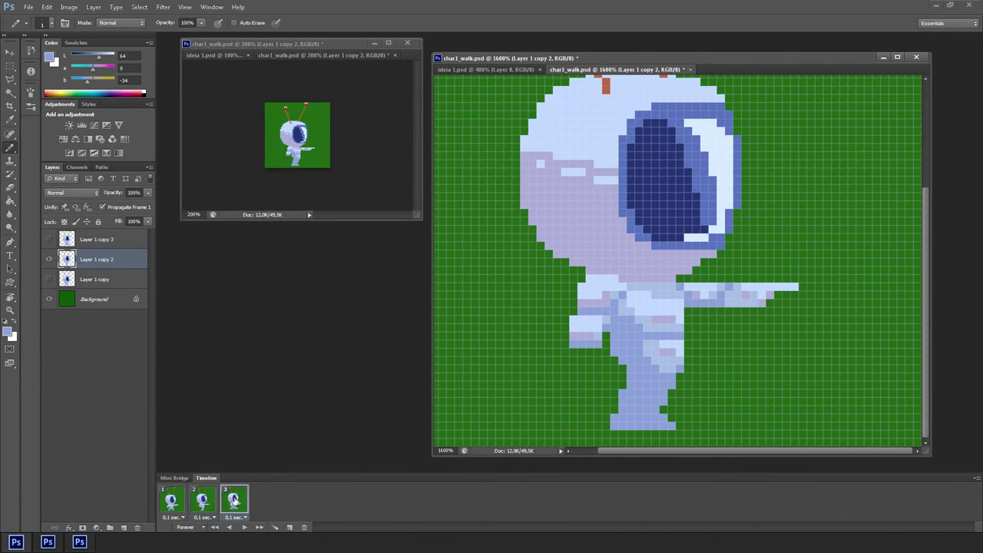
Step: Move the legs of the third frame's astronaut, on Layer 1 copy 3, up two pixels
left_click(234, 501)
key("m")
left_click_drag(745, 440, 552, 353)
key("v")
key("Up")
key("ctrl+z")
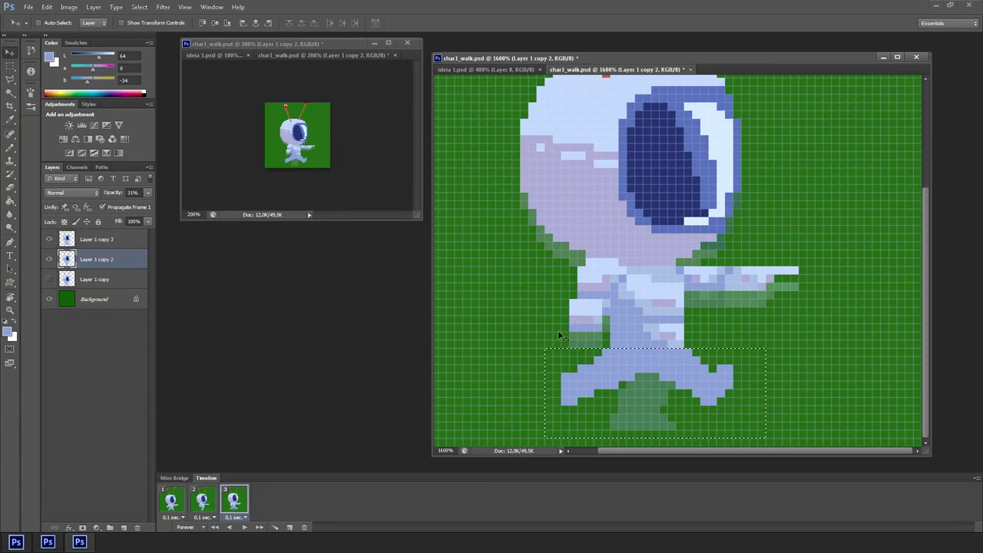
left_click(85, 240)
key("Up")
key("Up")
key("ctrl+d")
Step: Round off the third frame's front foot, extending its toe one pixel forward
key("e")
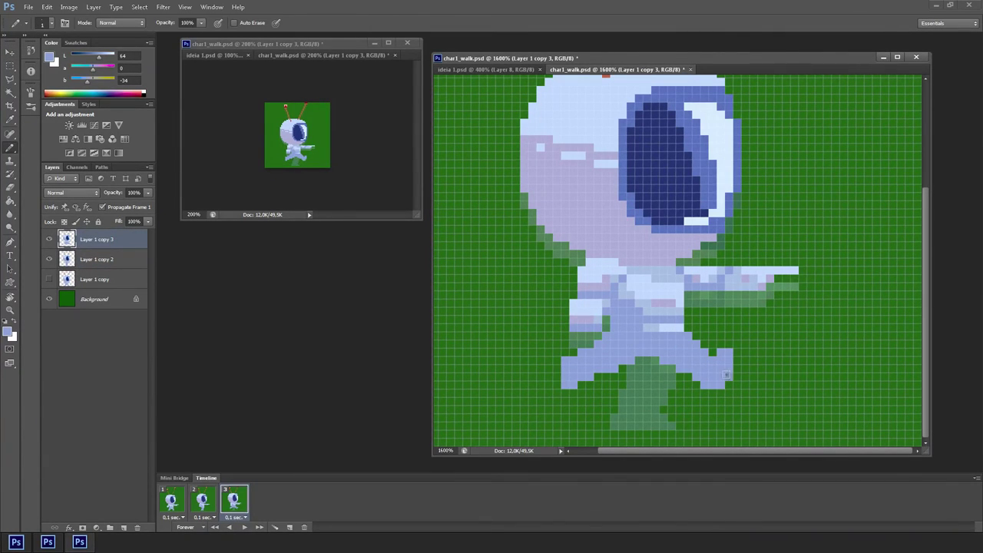
key("b")
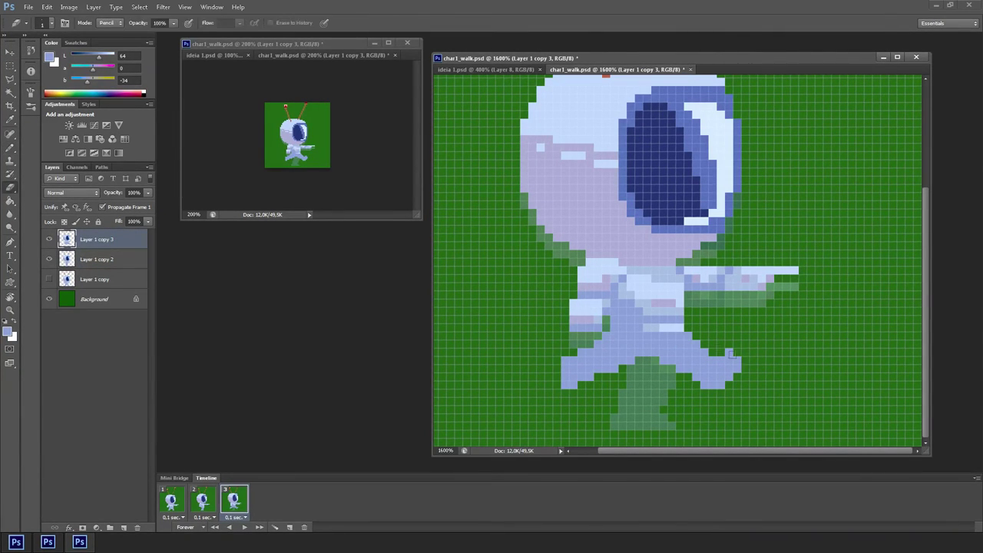
key("space")
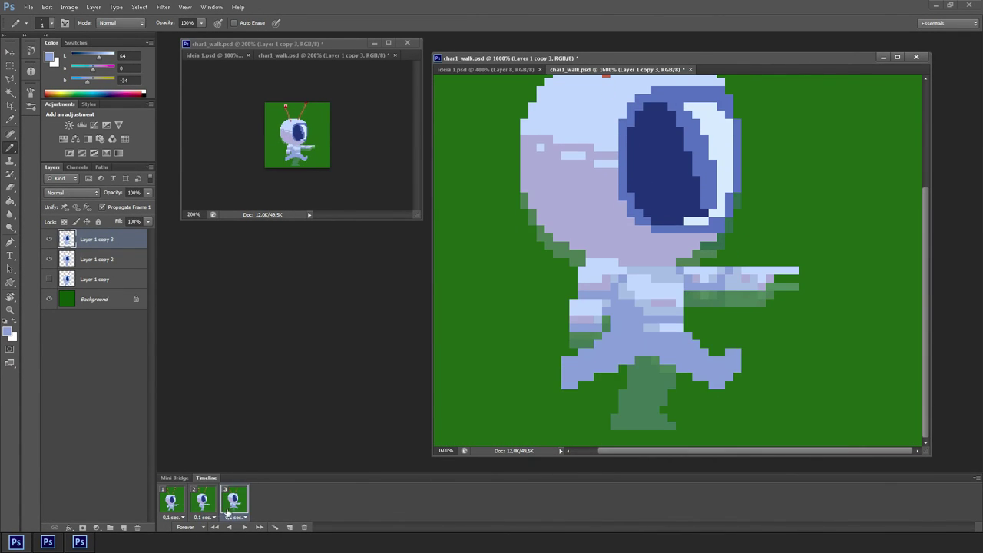
Step: Hide the second frame's layer in the third frame and play the animation
left_click(49, 260)
key("space")
left_click(230, 499)
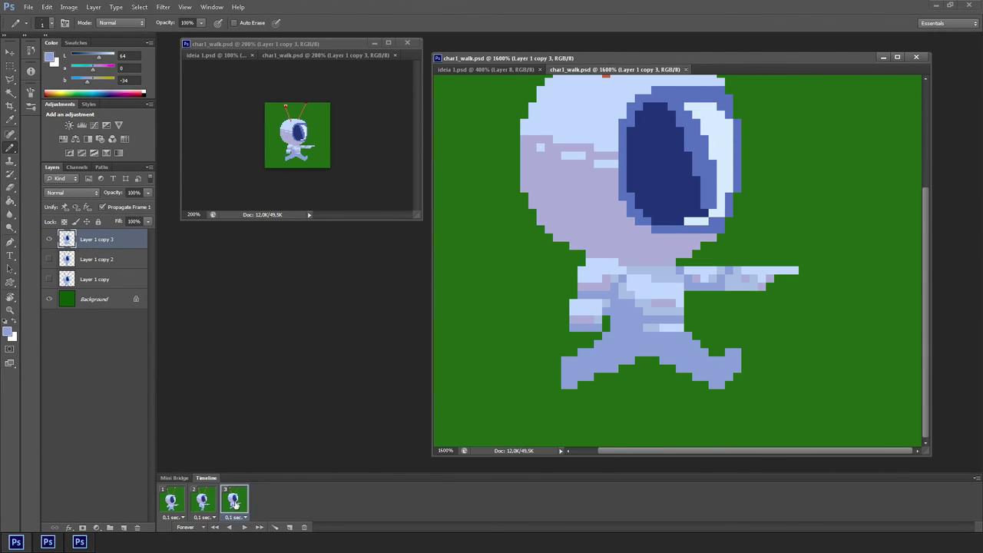
Step: Add a fourth frame showing only a duplicate of the second frame's astronaut layer, placed on top of the layer stack
left_click(290, 528)
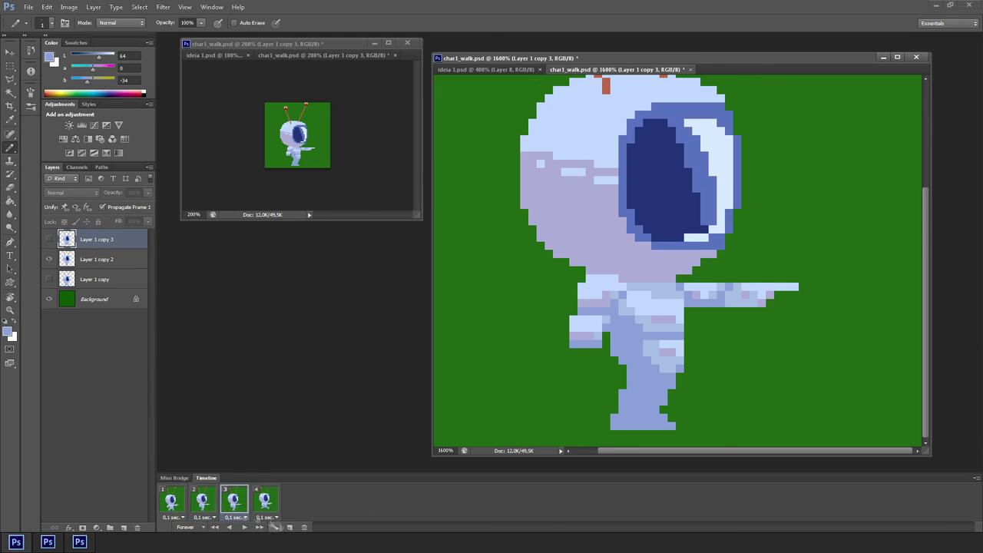
left_click(77, 259)
left_click(49, 260)
key("ctrl+j")
left_click_drag(85, 260, 84, 231)
left_click(49, 239)
Step: Try painting a second bent leg in front of the standing leg in the fourth frame
key("r")
key("b")
left_click_drag(679, 376, 675, 416)
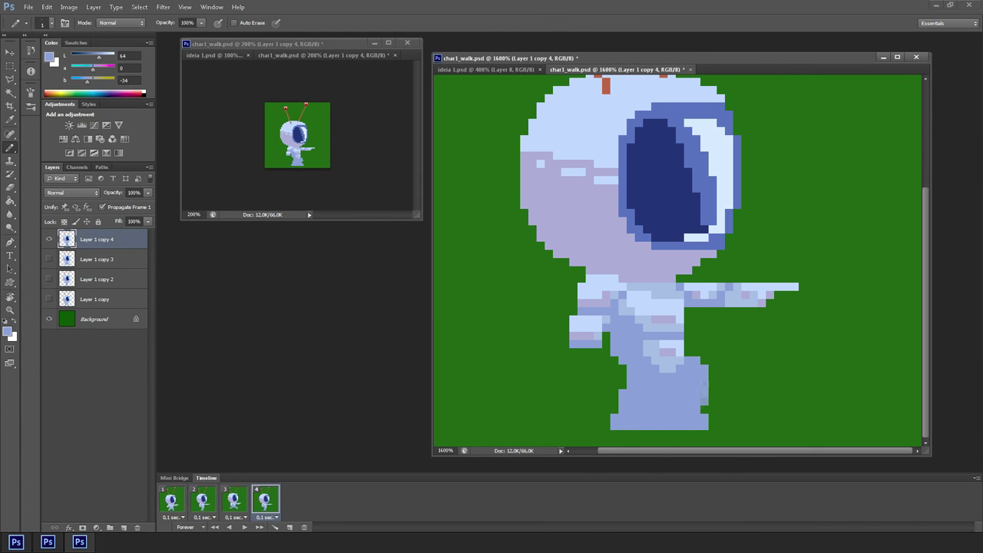
key("e")
left_click(231, 496)
left_click(265, 499)
left_click_drag(696, 361, 704, 393)
key("b")
mouse_move(656, 360)
left_mouse_down()
mouse_move(694, 368)
mouse_move(700, 401)
mouse_move(702, 389)
mouse_move(709, 394)
mouse_move(704, 427)
left_mouse_up()
key("e")
key("b")
left_click(703, 393)
key("e")
key("b")
mouse_move(680, 418)
left_mouse_down()
mouse_move(672, 426)
mouse_move(671, 409)
left_mouse_up()
left_click(235, 500)
left_click(264, 500)
left_click(204, 500)
left_click(265, 501)
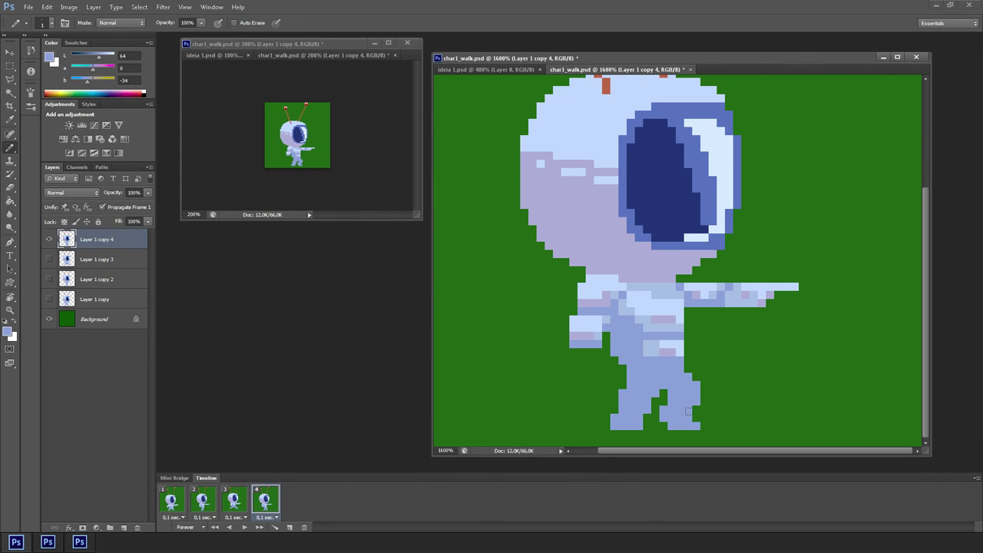
Step: Erase both legs in the fourth frame and move its astronaut layer up one pixel
key("e")
left_click_drag(697, 382, 696, 403)
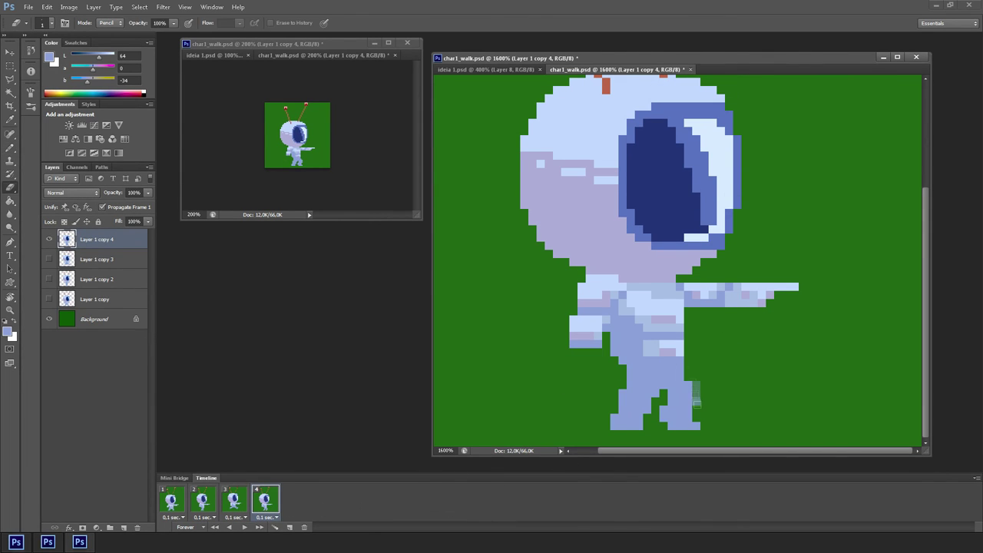
key("b")
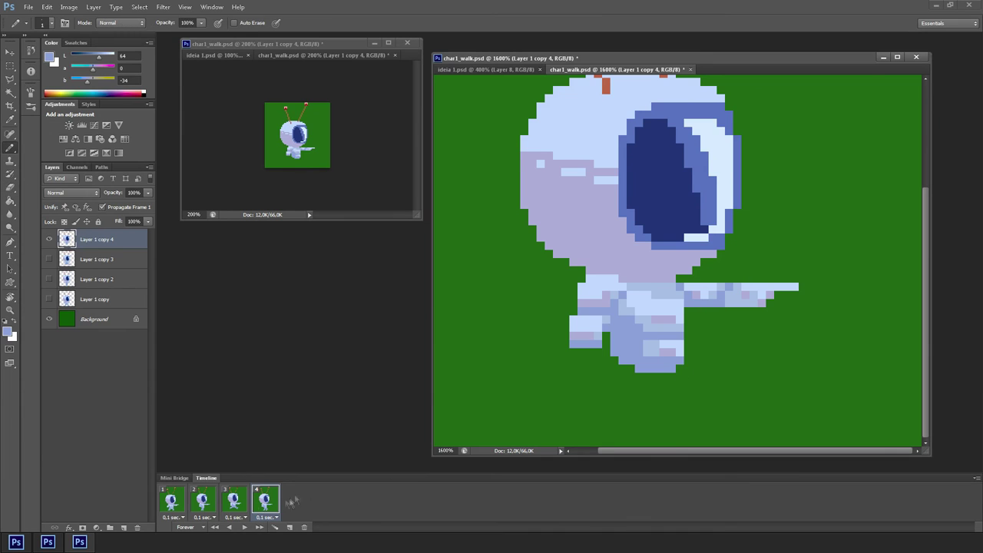
key("v")
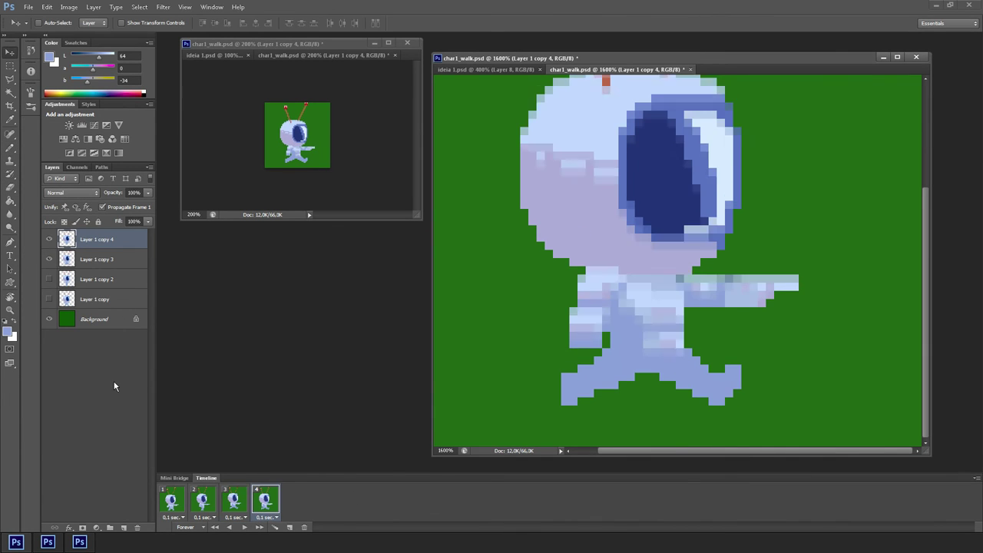
Step: Show the third frame's layer beneath the fourth frame's astronaut at 27% opacity and compare the frames
left_click(137, 274)
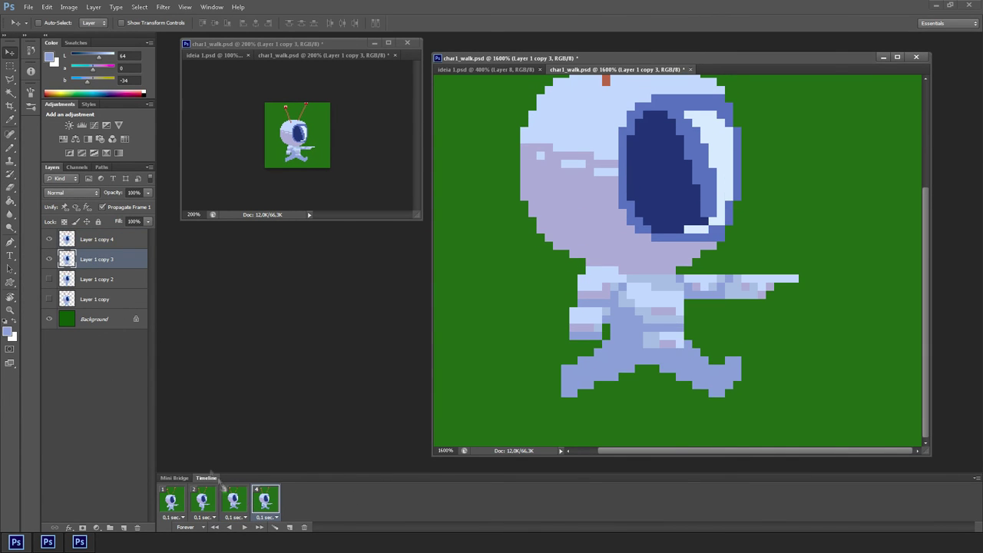
left_click_drag(146, 201, 110, 205)
left_click(173, 502)
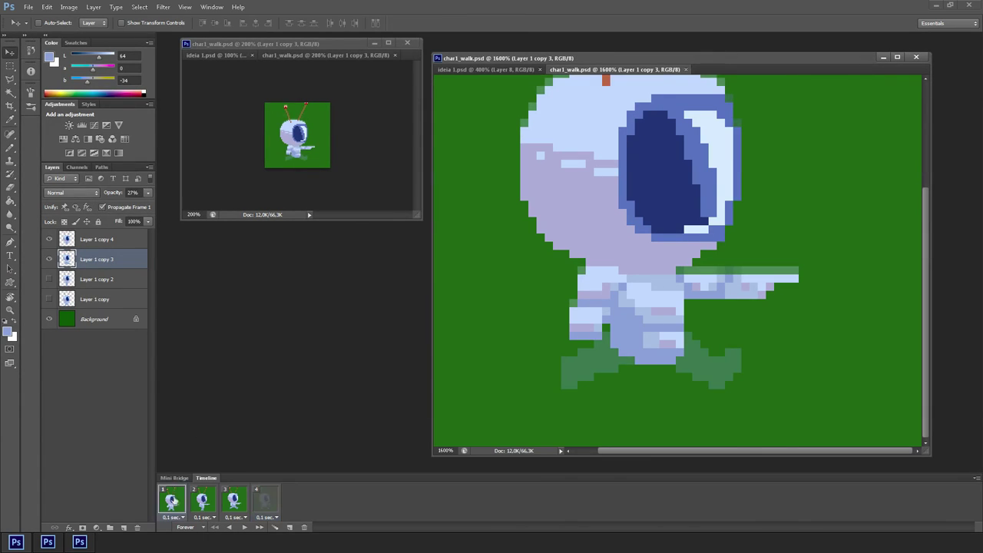
left_click(206, 503)
left_click(261, 504)
key("b")
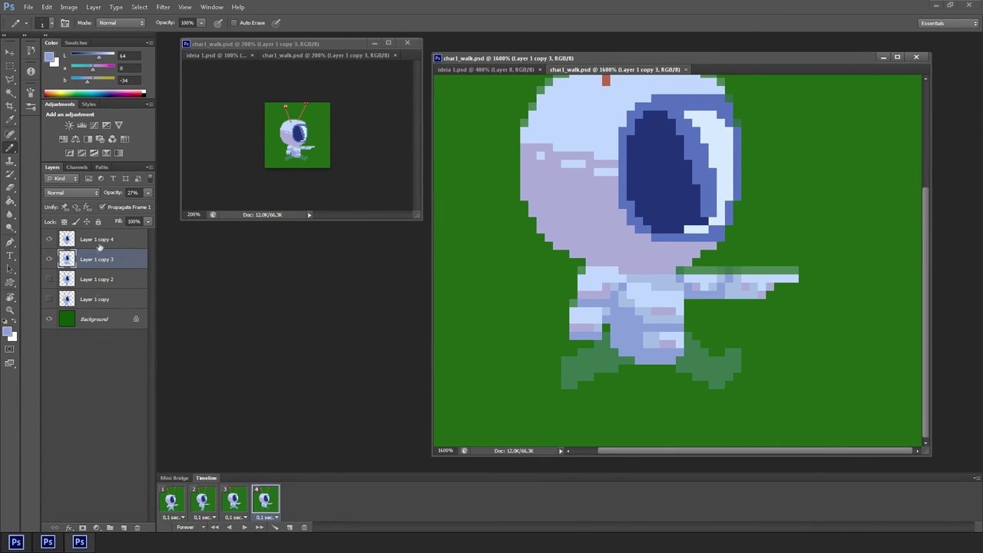
Step: Paint the fourth frame's front leg on Layer 1 copy 4, bent at the knee with the foot pointing down
left_click(98, 241)
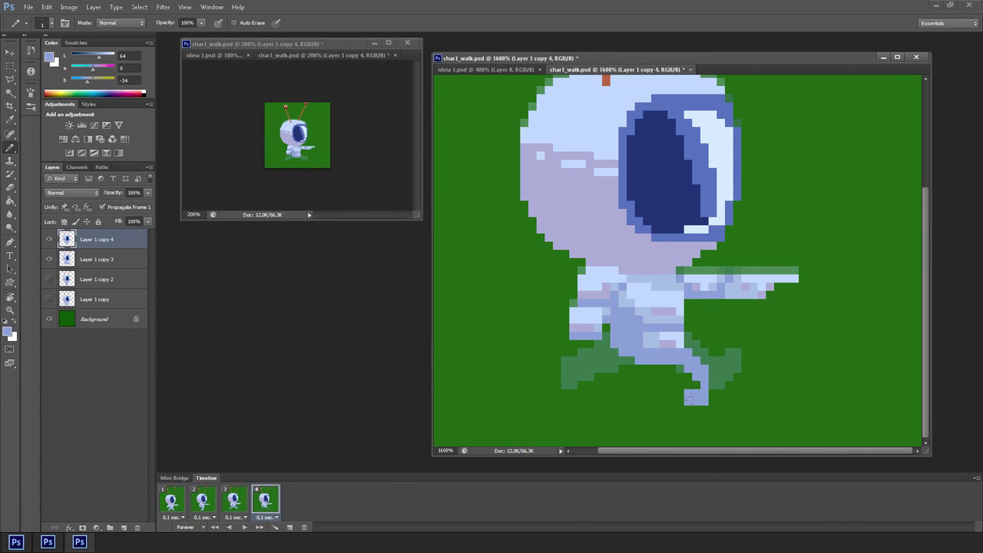
left_click(235, 501)
left_click(204, 501)
left_click(235, 501)
left_click(265, 500)
left_click(204, 501)
left_click(265, 501)
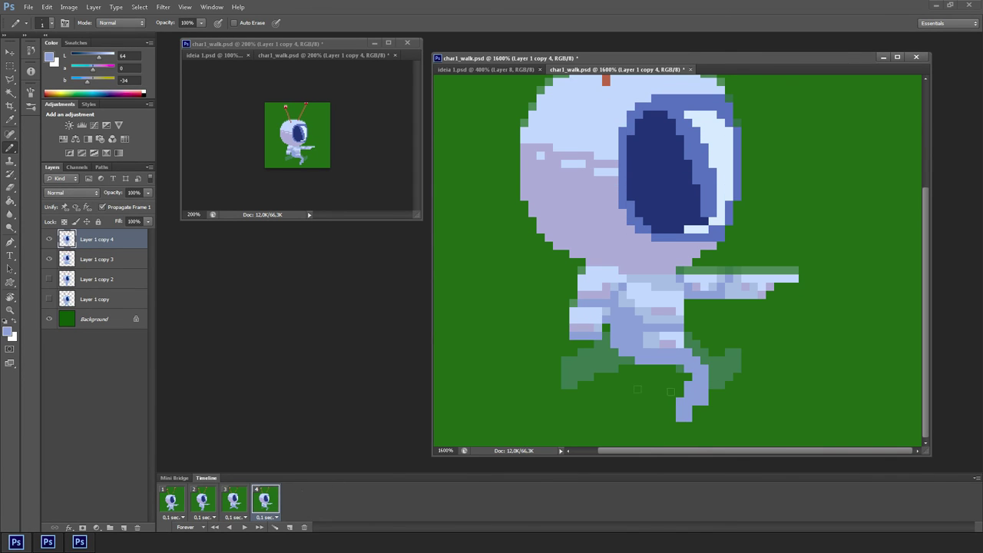
Step: Paint the fourth frame's bent back leg and refine the shapes of both legs
key("b")
key("b")
key("e")
key("b")
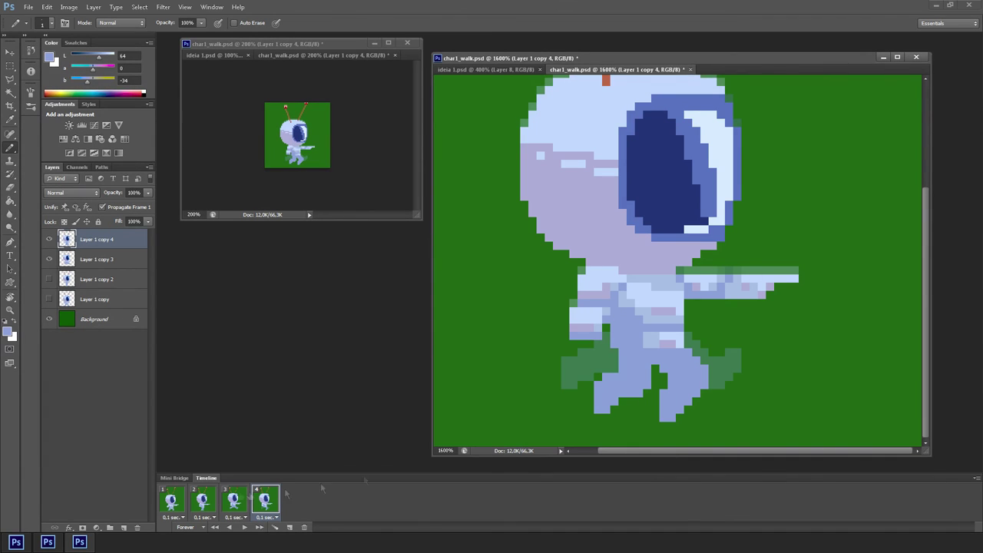
Step: Hide the third frame's layer in the fourth frame and play the animation
left_click(49, 260)
left_click(177, 502)
key("space")
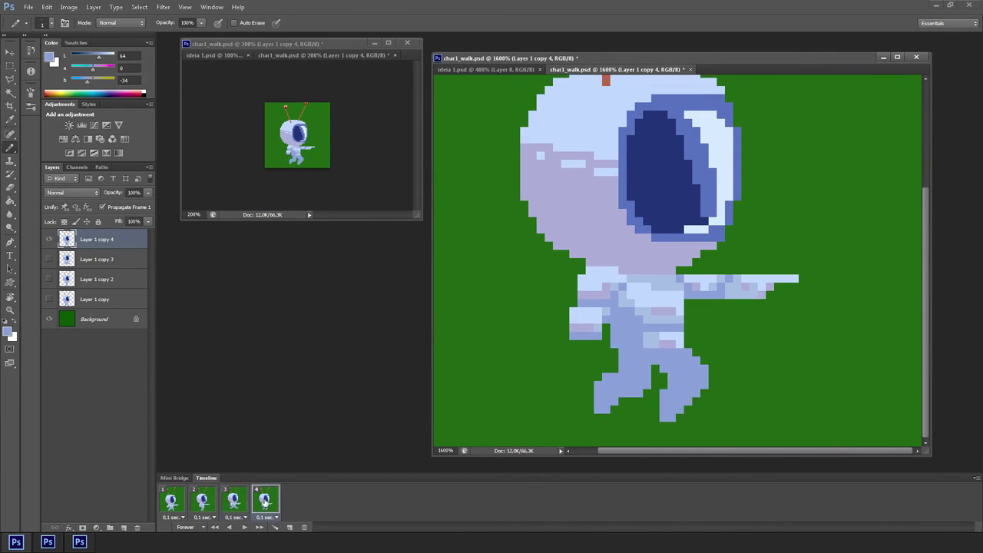
Step: Copy the standing-leg frame to the end of the timeline and delete the first frame
left_click_drag(204, 503, 302, 505)
left_click(176, 503)
left_click(201, 503)
left_click(175, 503)
left_click(305, 527)
left_click(459, 203)
left_click(209, 505)
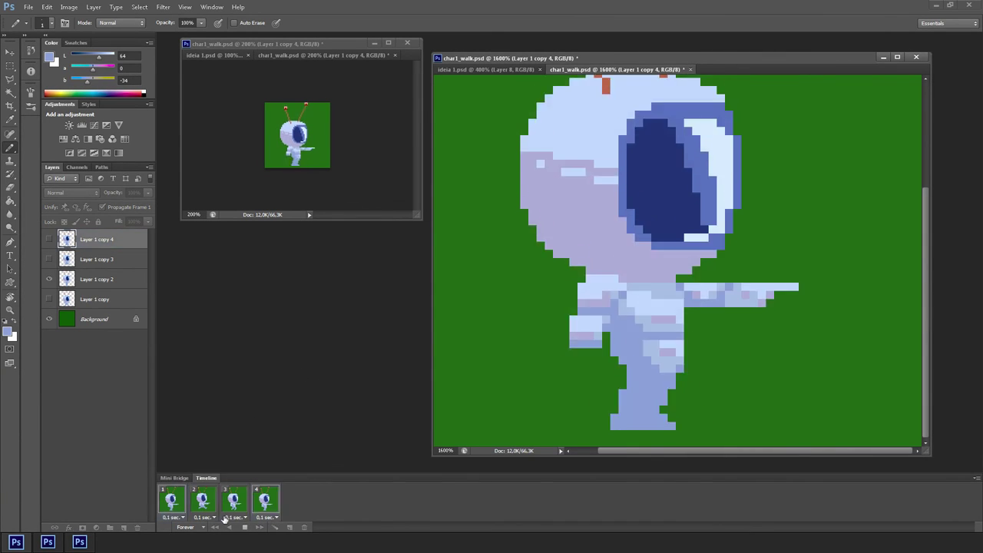
Step: Extend the animation to six frames by repeating the stride and bent-leg frames after the second standing frame
left_click(286, 527)
left_click(287, 527)
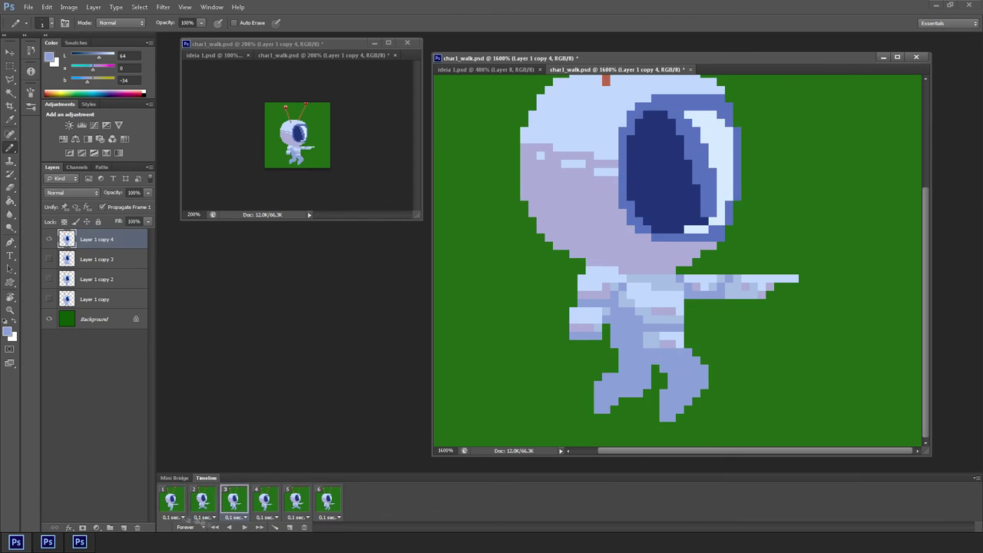
left_click(281, 503)
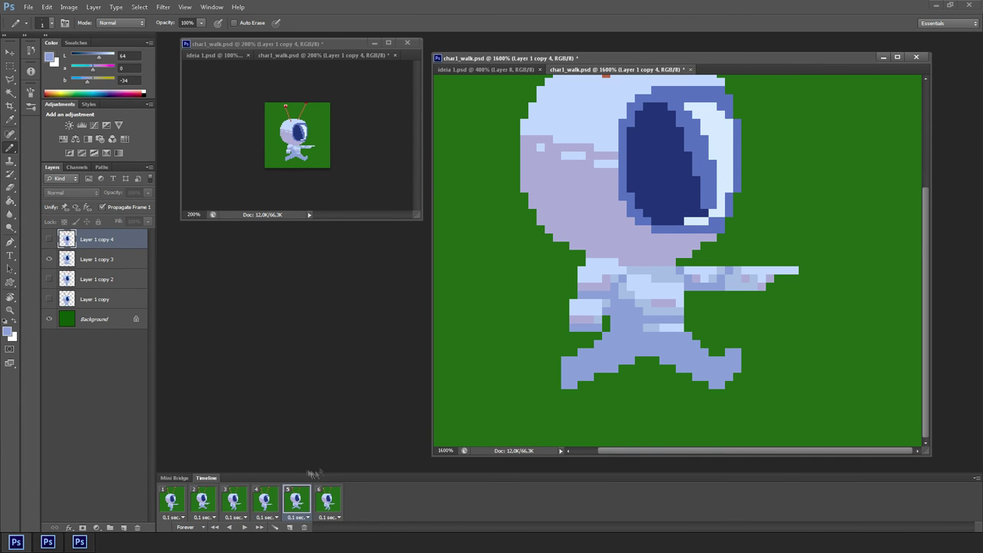
Step: Try to add thigh shading to the front leg in the fifth frame's stride pose, comparing it with the neighbouring frames
left_click(660, 318, "ctrl")
left_click(237, 502)
left_click(265, 503)
left_click(295, 502)
left_click(269, 502)
left_click(295, 501)
key("space")
left_click(287, 503)
left_click(266, 501)
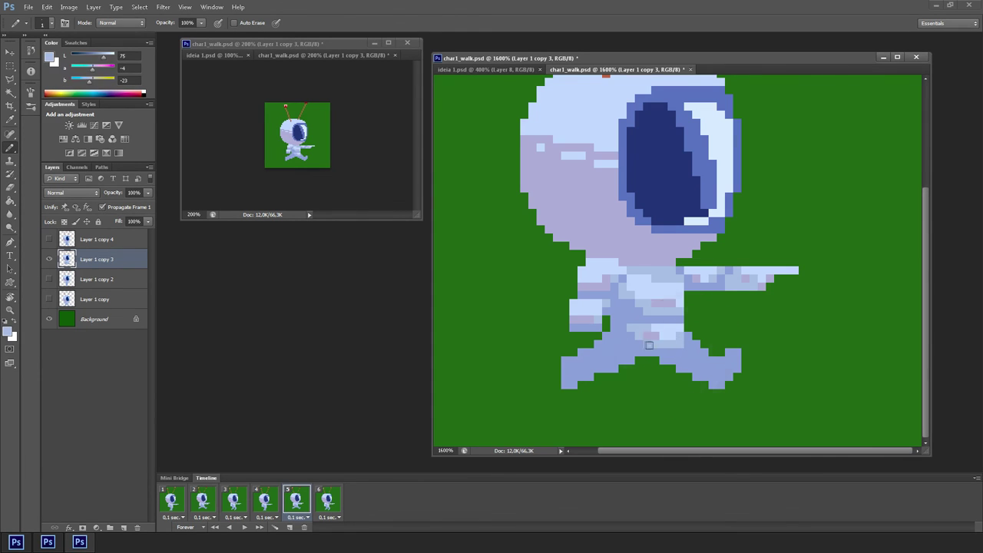
left_click(304, 499)
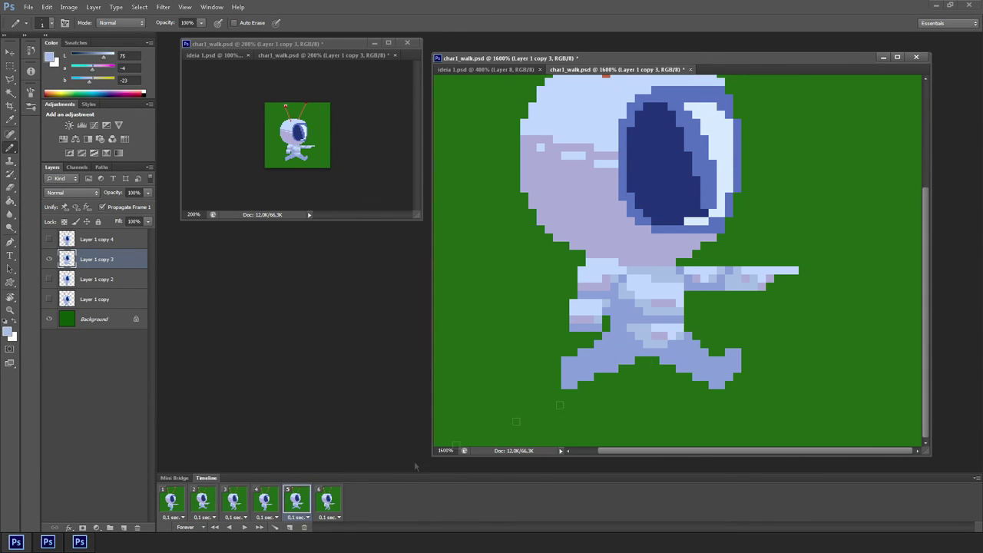
Step: Give the fifth and sixth frames their own copies of the stride and bent-leg layers, with thigh shading on a new layer
key("space")
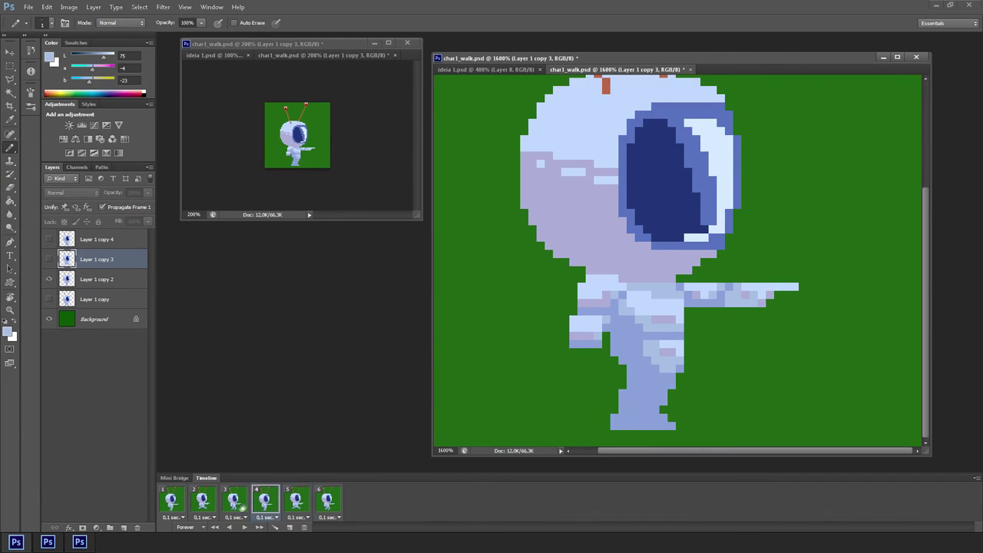
key("space")
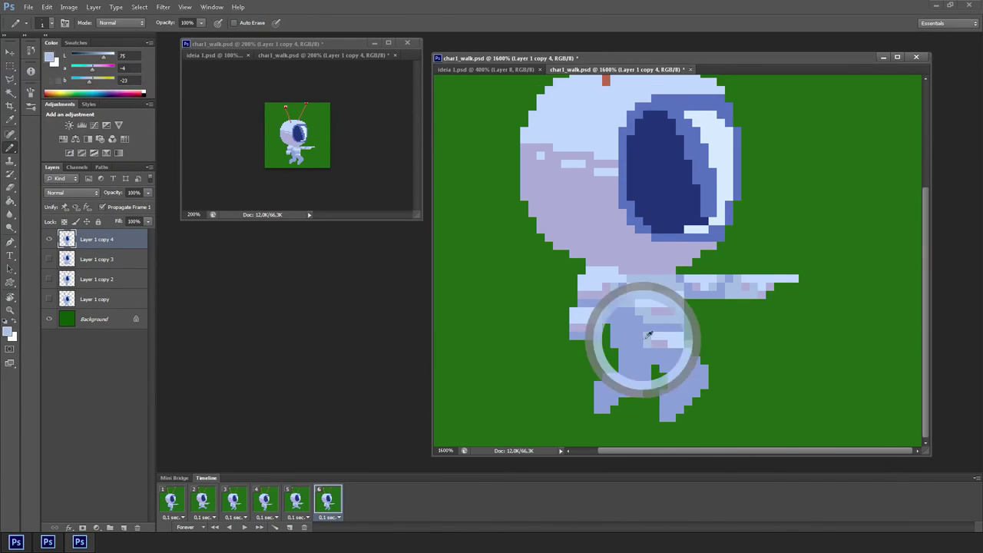
left_click_drag(664, 353, 672, 353)
left_click(300, 504)
left_click(329, 503)
left_click(296, 504)
left_click(322, 507)
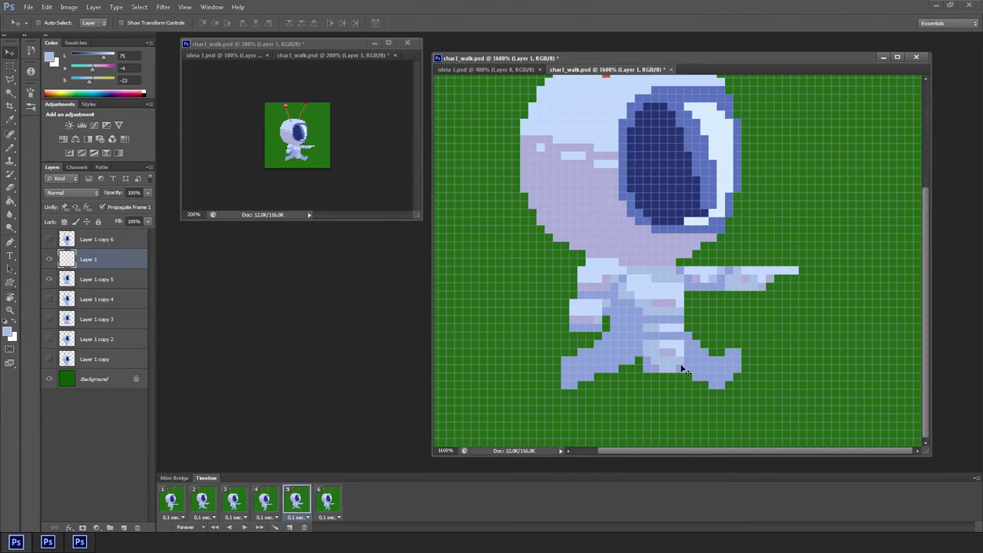
Step: Fit the thigh shading onto the front leg in the fifth and sixth frames and play the animation
key("Delete")
key("b")
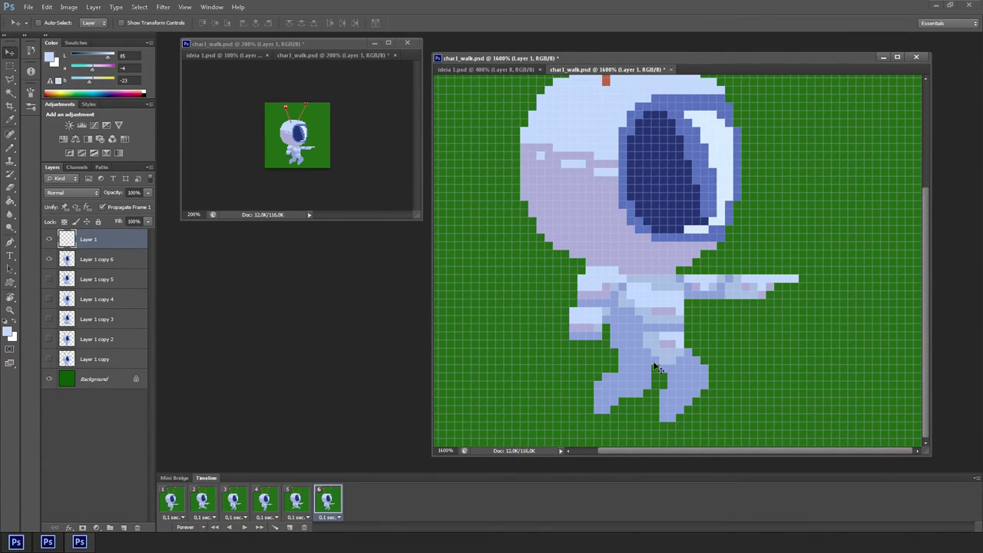
key("Delete")
key("space")
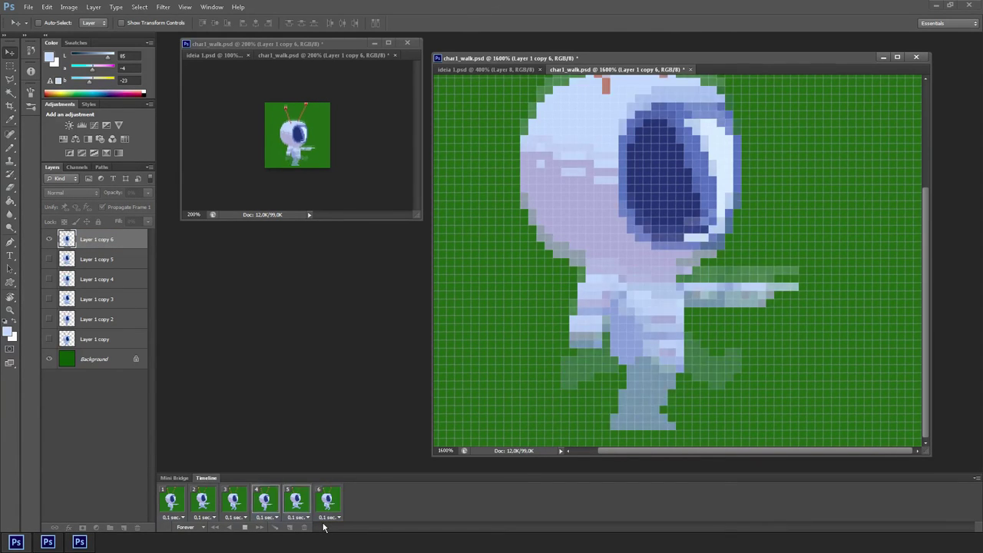
key("space")
key("b")
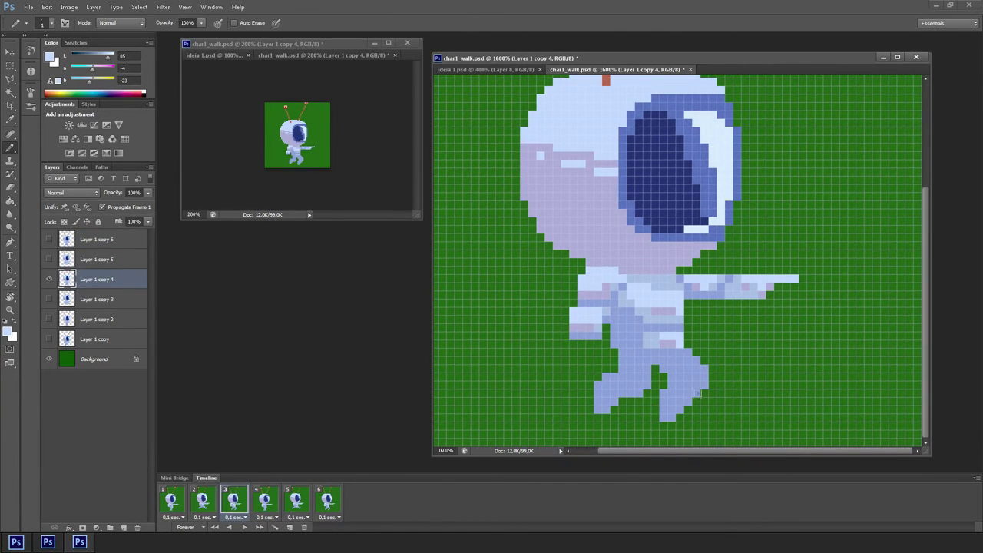
Step: Redraw the third frame's front leg reaching forward, erase the old foot and play the animation
key("e")
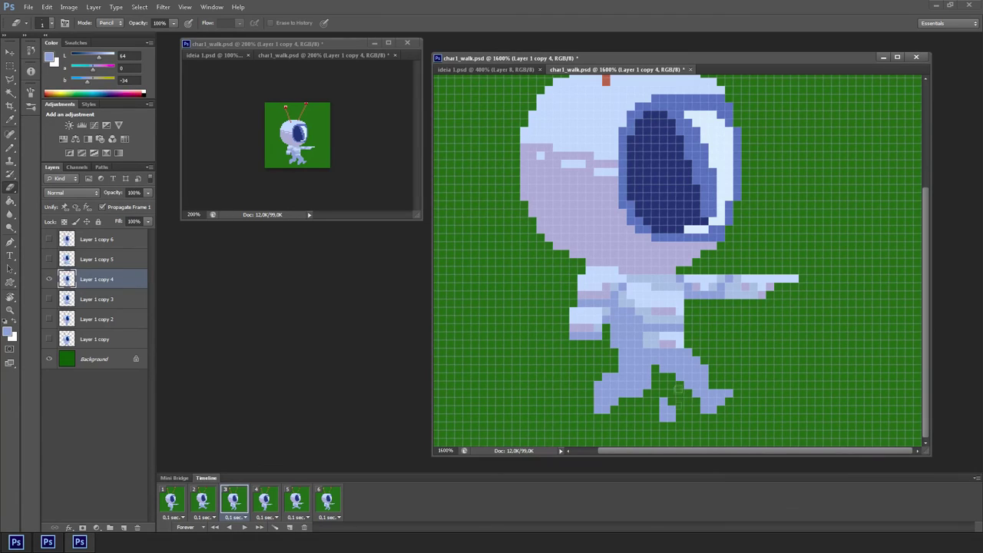
left_click_drag(681, 394, 667, 415)
key("b")
left_click_drag(696, 409, 686, 385)
key("e")
key("b")
left_click(721, 385)
key("e")
left_click(722, 384)
key("b")
key("e")
left_click(729, 393)
key("b")
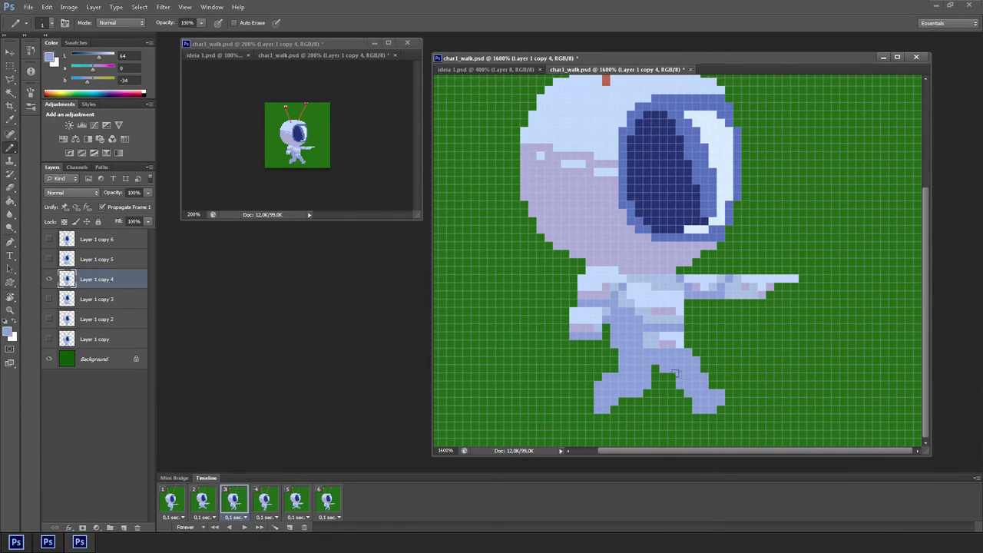
key("space")
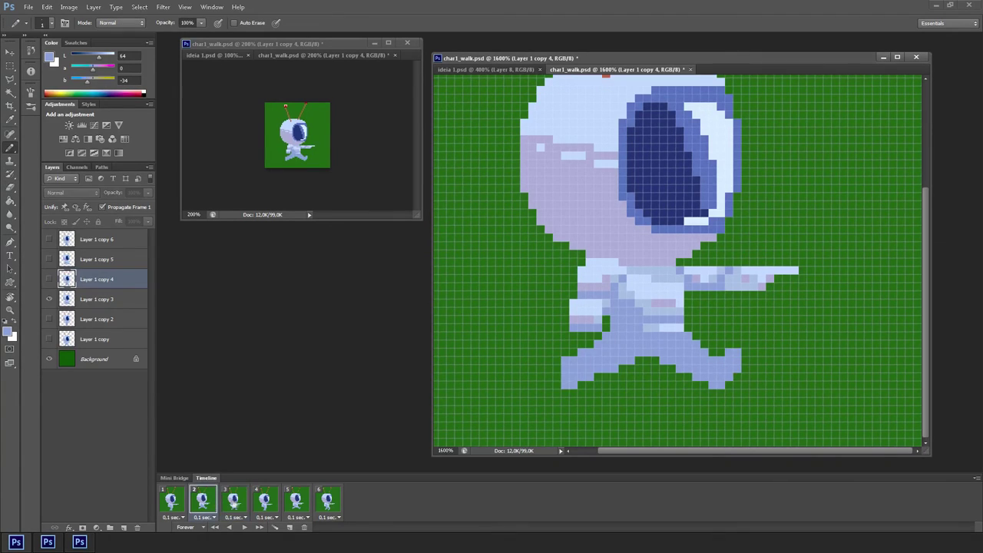
key("space")
Step: Copy the third frame's extended front leg onto a new layer in the sixth frame and clear the selection
key("m")
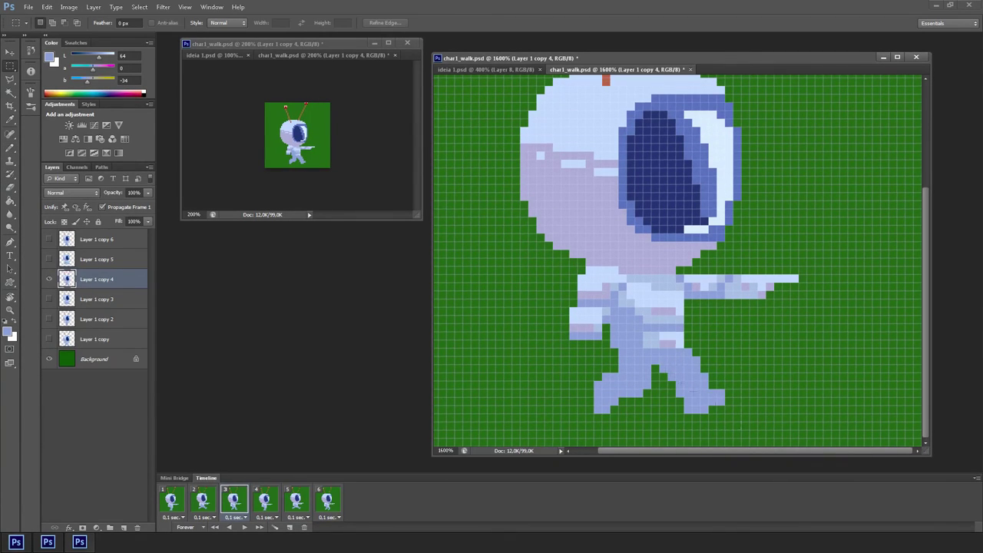
left_click(327, 501)
left_click(269, 503)
left_click(173, 500)
left_click(328, 501, "shift")
left_click(50, 359)
left_click(50, 359)
left_click(296, 500)
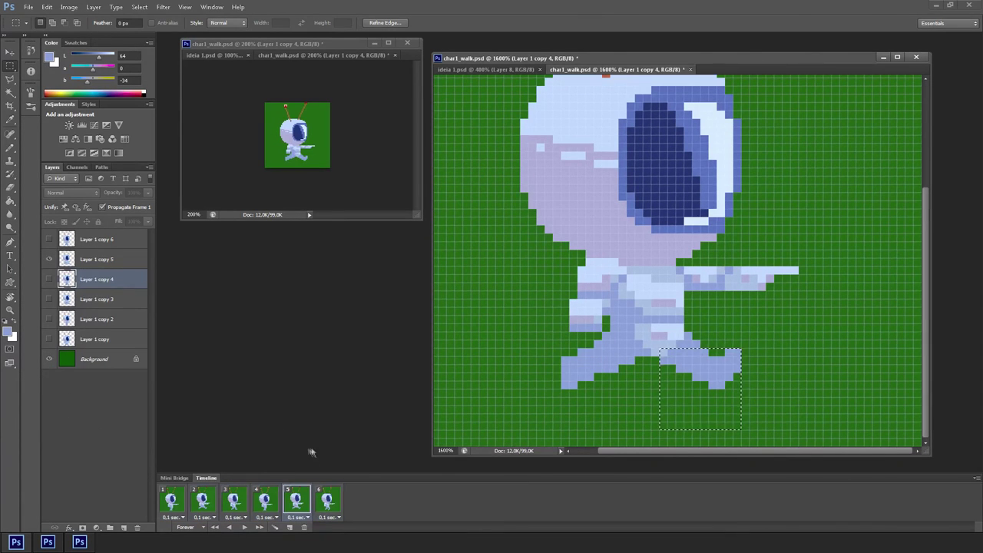
left_click(238, 503)
left_click(329, 502)
key("ctrl+d")
key("ctrl+alt+shift+n")
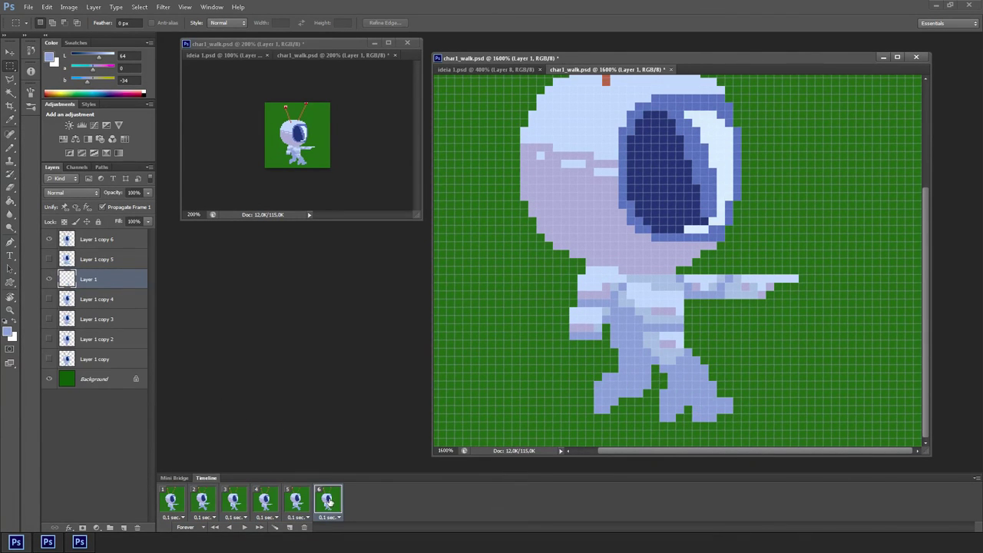
Step: Move the copied leg's layer to the top and erase the old front leg from the sixth frame's astronaut layer
left_click_drag(84, 247, 86, 232)
left_click(94, 260)
key("e")
left_click_drag(671, 401, 671, 386)
left_click(92, 241)
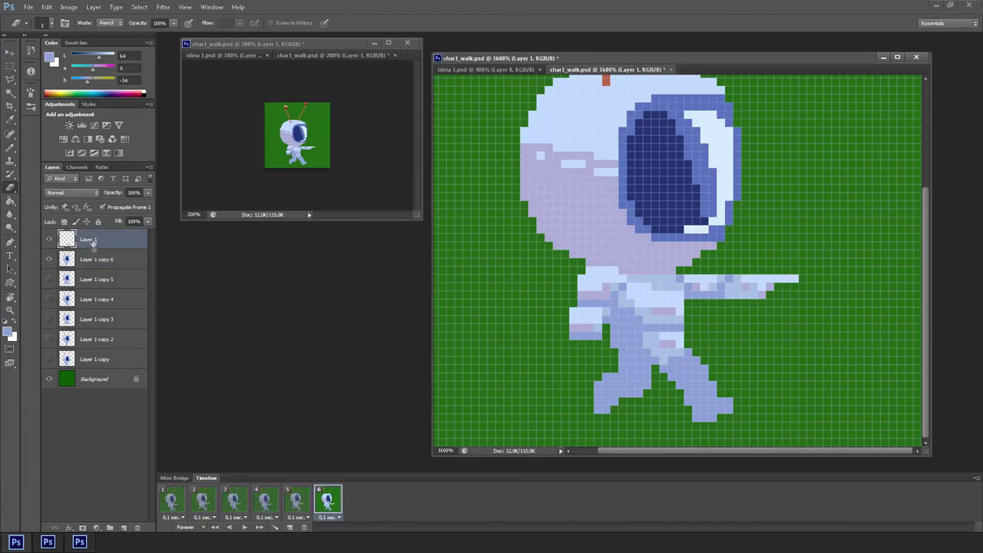
Step: Enlarge the walk document's window, fit the whole canvas in it and hide the pixel grid
key("ctrl+s")
key("ctrl+w")
left_click(322, 55)
left_click(212, 6)
left_click(369, 253)
left_click_drag(335, 55, 501, 61)
key("ctrl+0")
key("ctrl+h")
left_click_drag(853, 441, 942, 444)
Step: Merge the copied leg into the sixth frame's astronaut layer and play the animation
left_click(302, 507)
left_click(327, 507)
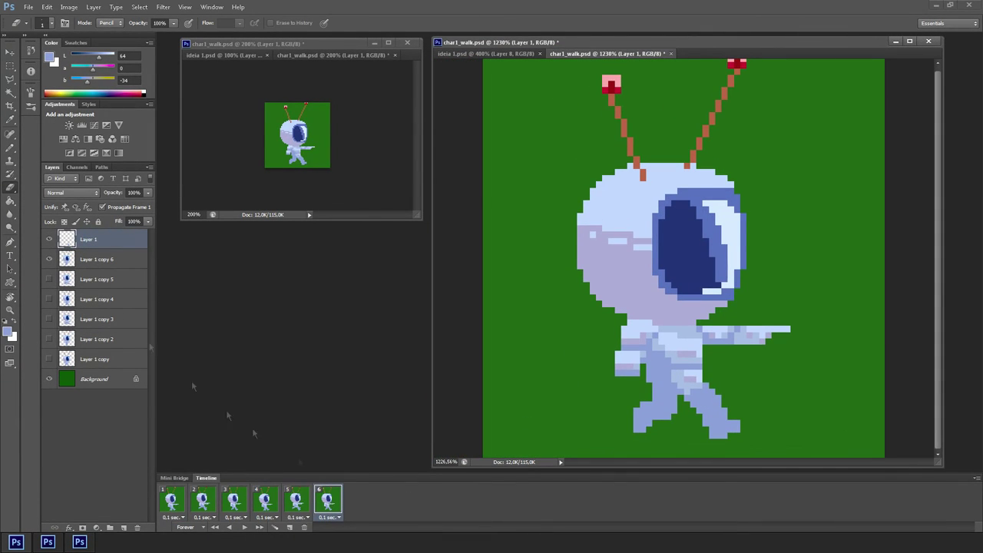
key("ctrl+e")
left_click(298, 504)
left_click(325, 510)
key("space")
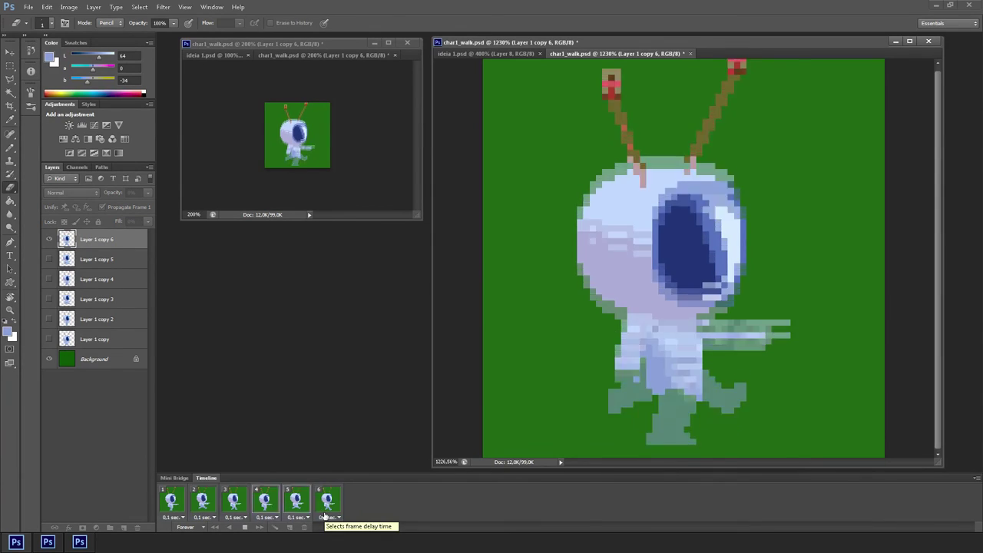
key("space")
key("space")
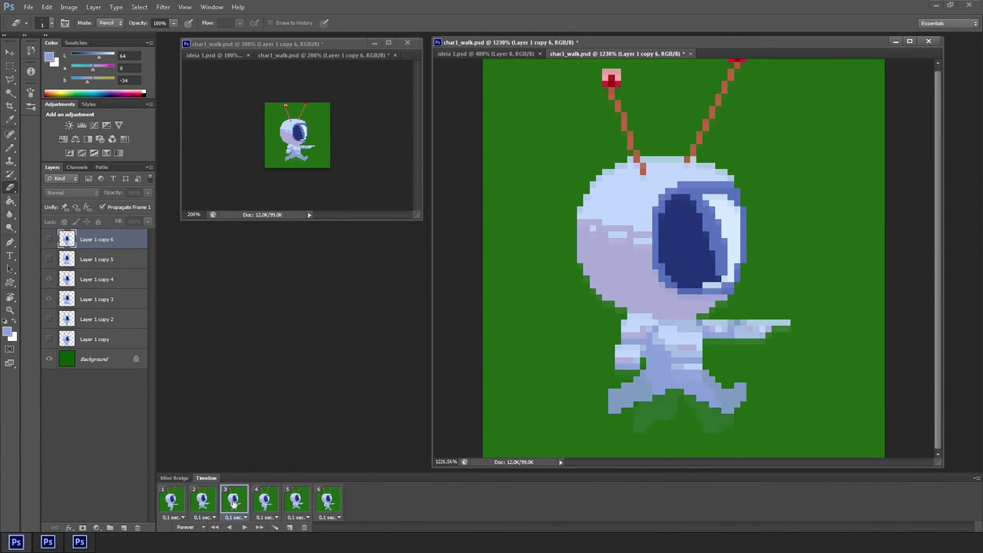
key("space")
Step: Duplicate the standing-pose layer and redraw the copy's leg and foot in the fourth frame with pencil and eraser
key("v")
left_click(678, 420)
key("b")
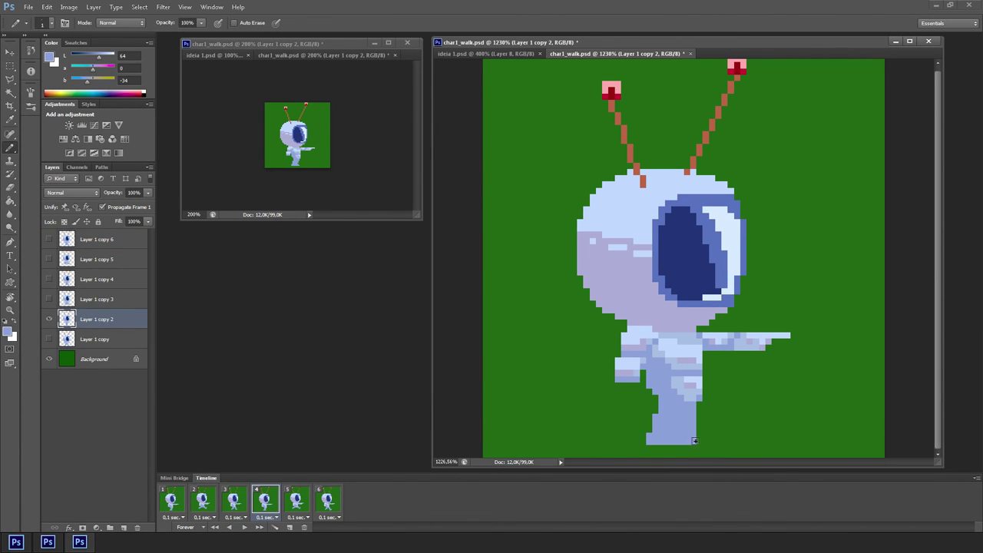
left_click(168, 504)
key("ctrl+j")
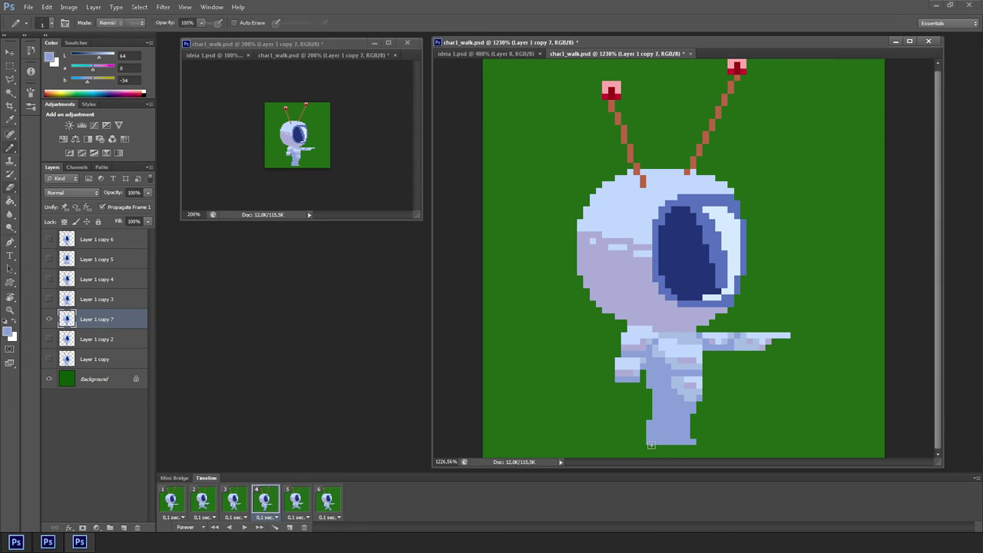
key("b")
key("e")
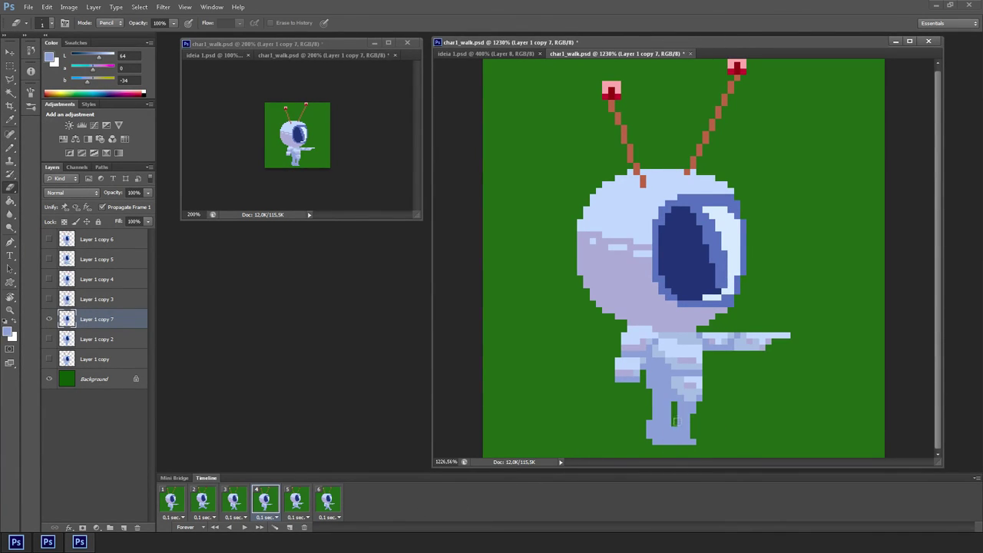
Step: Show only the redrawn standing-pose layer in the first frame and play the animation
key("space")
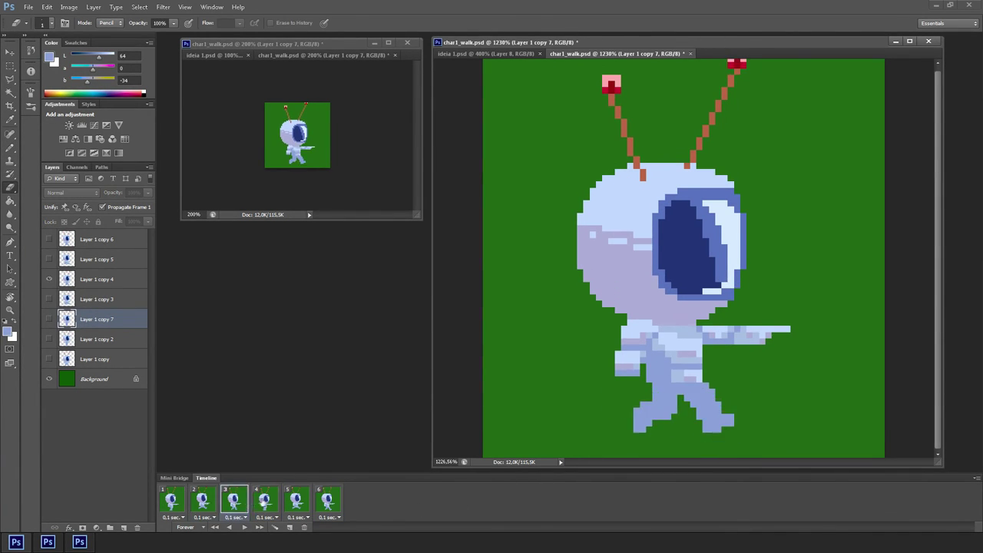
left_click(264, 501)
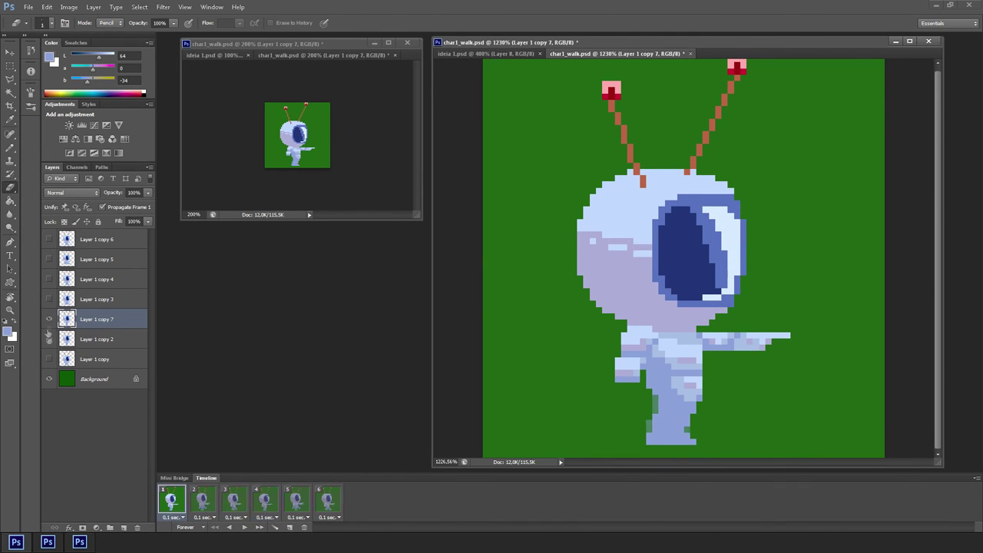
key("space")
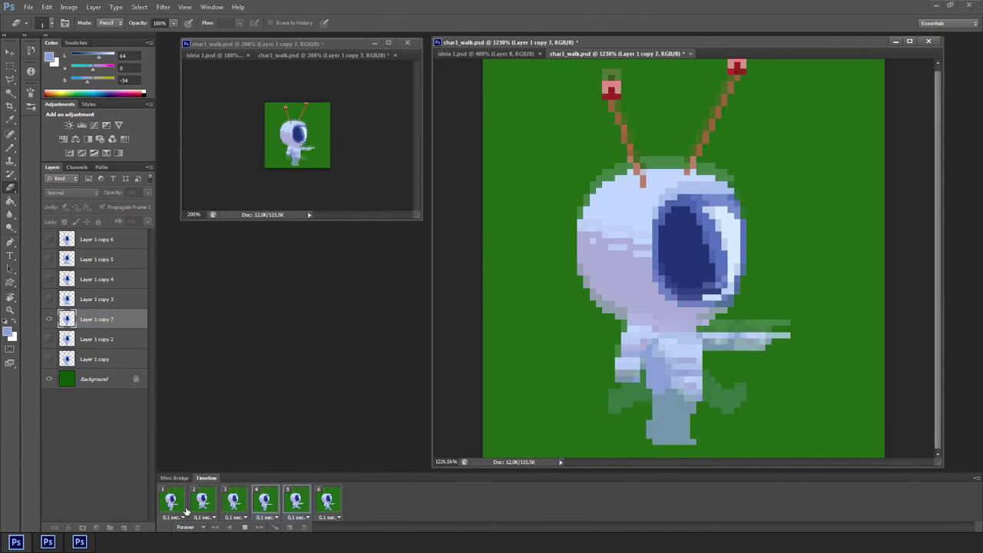
Step: Retouch the front thigh in the second and third frames with sampled suit colours and play the animation
left_click(201, 502)
key("b")
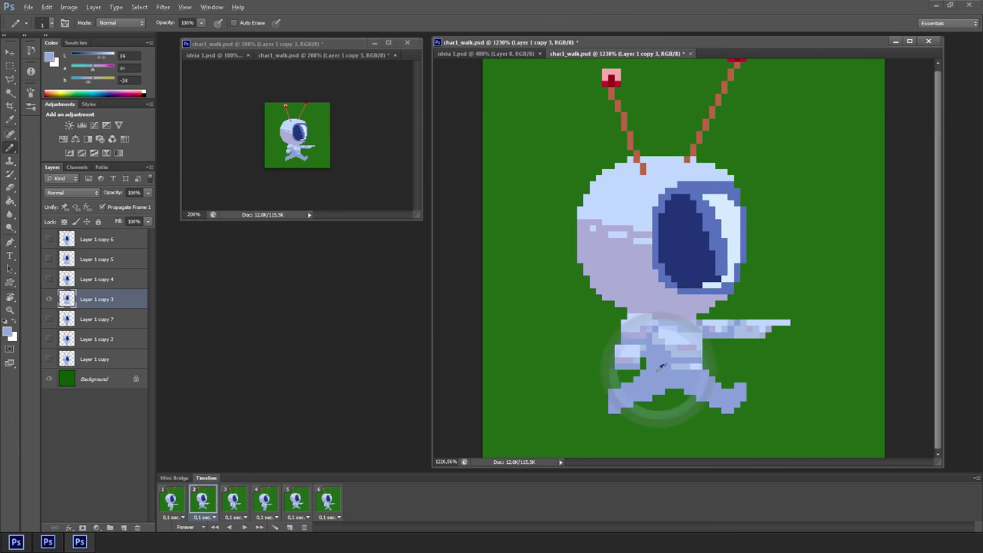
left_click(665, 371, "alt")
left_click(234, 499)
left_click(694, 391, "ctrl")
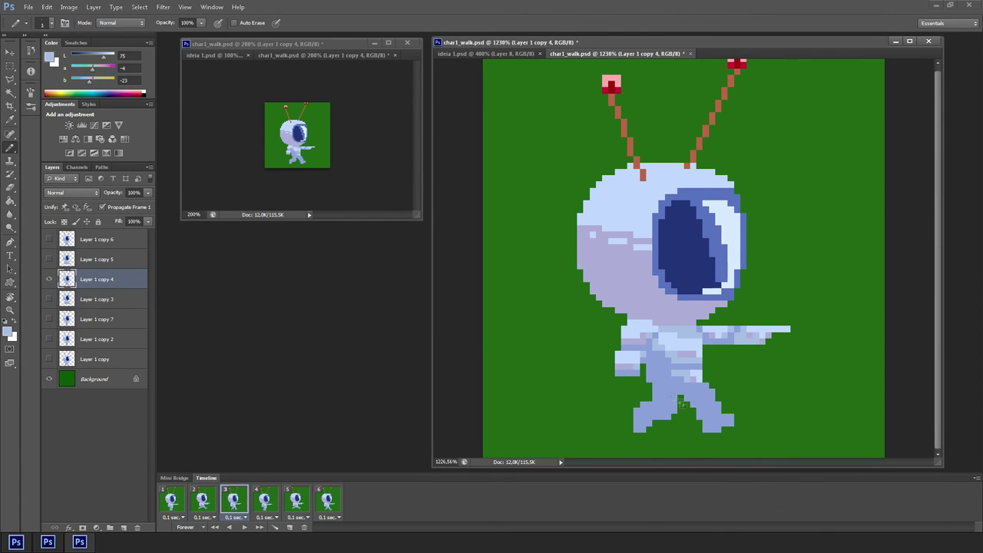
left_click(682, 405, "alt")
key("space")
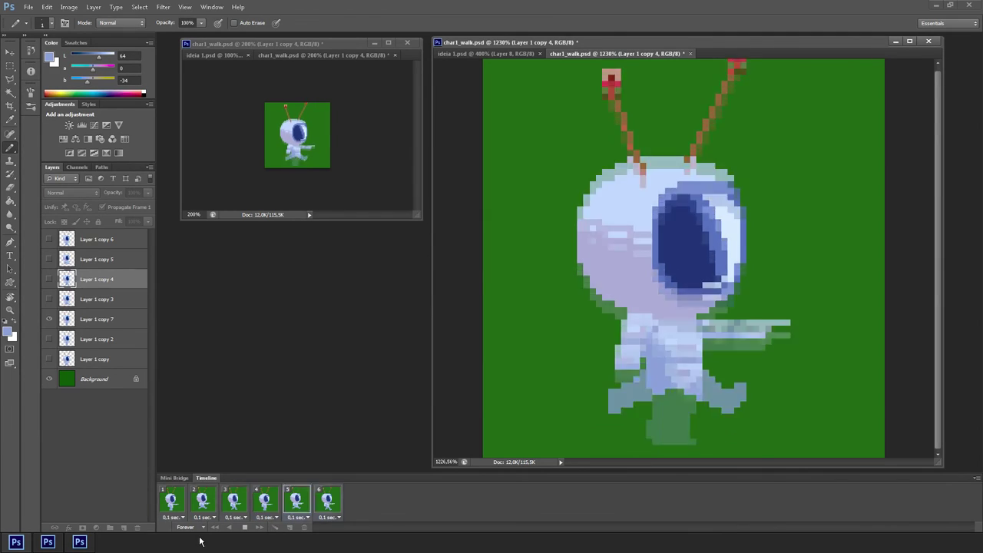
key("space")
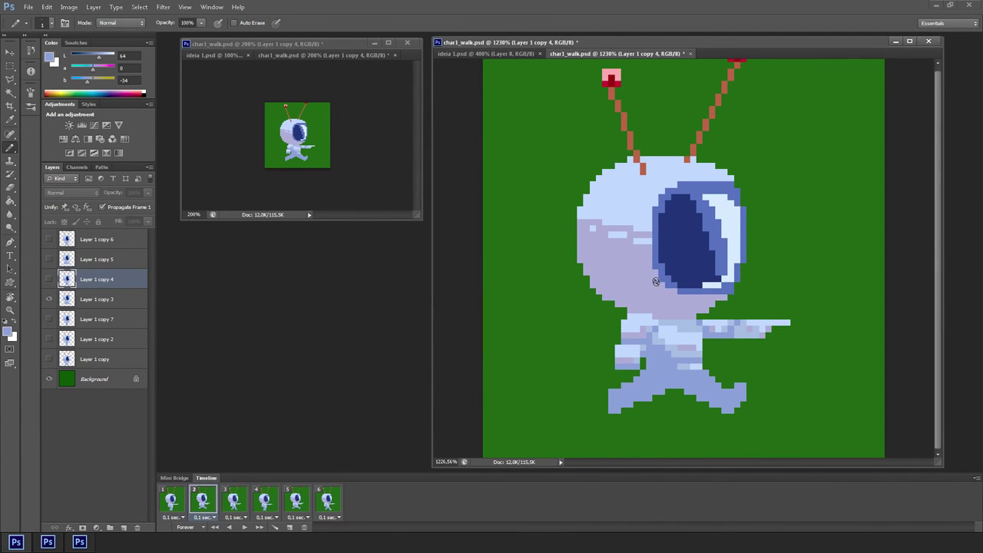
Step: Play the walk and step through all six frames to examine the body's vertical movement
left_click(616, 249, "ctrl")
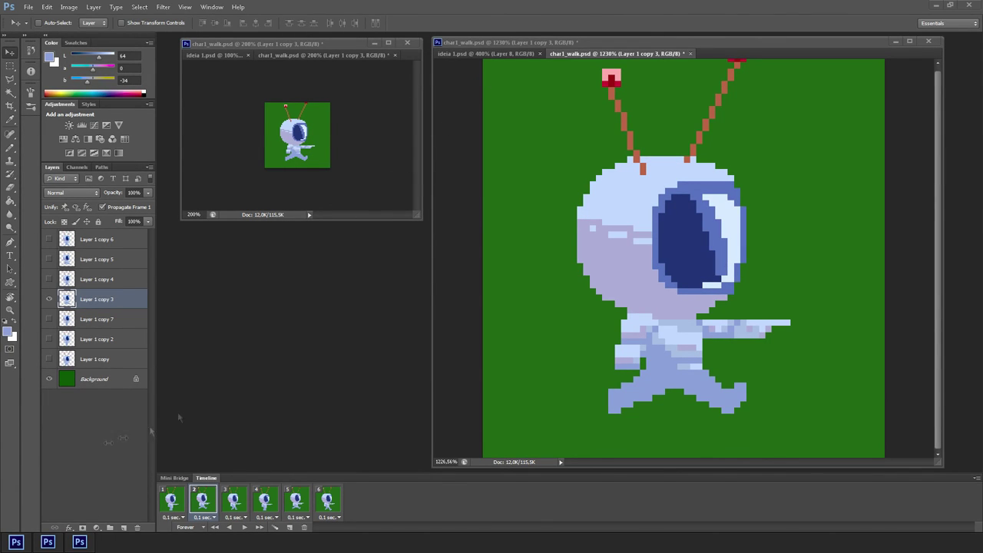
key("space")
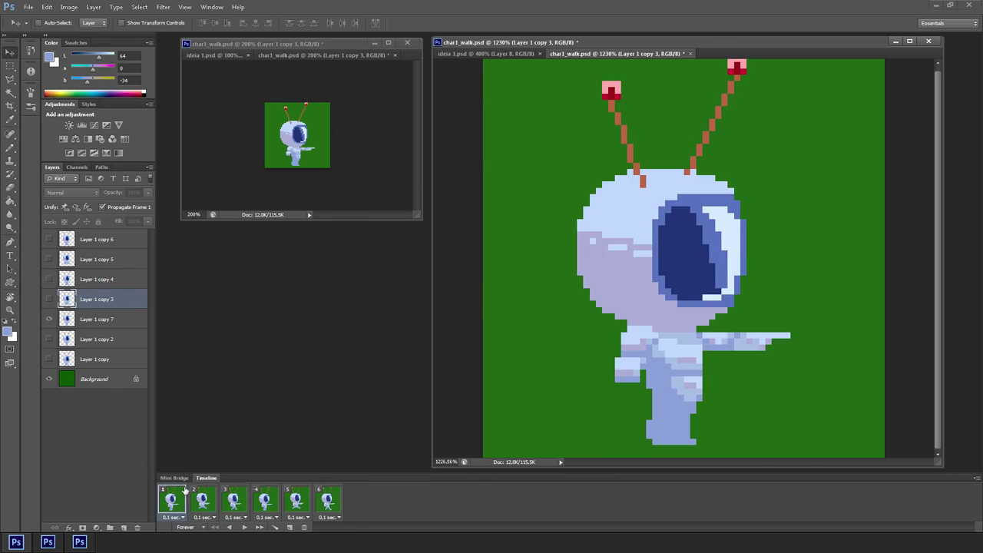
left_click(266, 505)
left_click(297, 506)
left_click(328, 505)
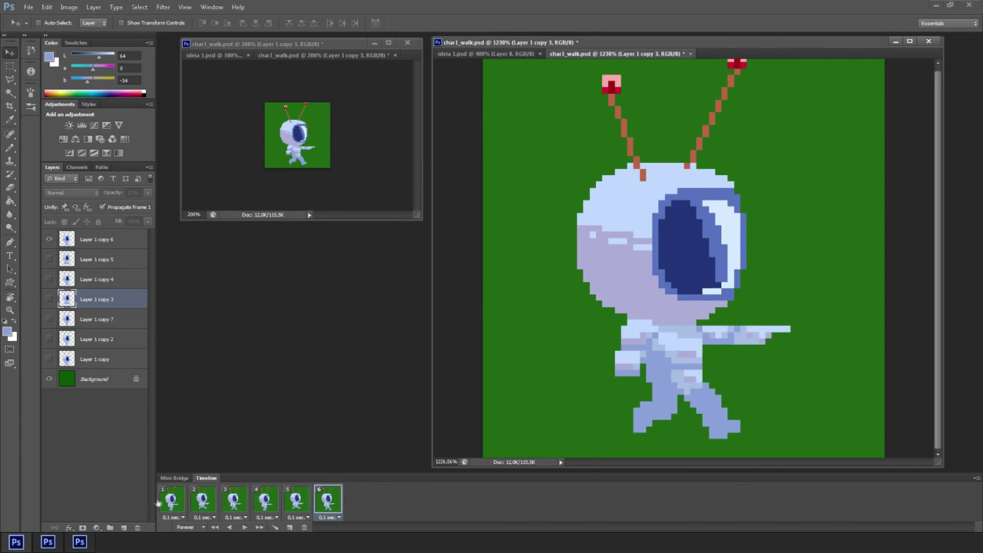
left_click(171, 506)
left_click(203, 505)
left_click(234, 505)
left_click(203, 506)
Step: Select the second frame's head, antennae and neck area, shift it down one pixel and clear the selection
key("m")
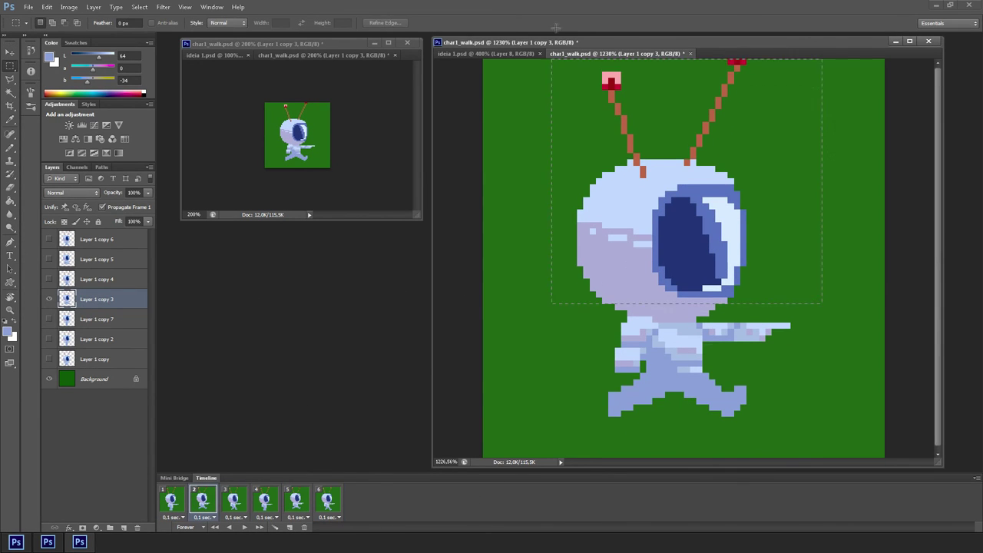
left_click_drag(838, 12, 840, 12)
left_click_drag(613, 305, 698, 321)
key("v")
key("Down")
key("ctrl+d")
key("ctrl+h")
Step: Repaint the collar beneath the second frame's lowered head with the sampled light suit colour
key("b")
left_click(632, 329, "alt")
left_click_drag(630, 320, 650, 320)
key("Left")
key("Right")
key("Left")
key("Right")
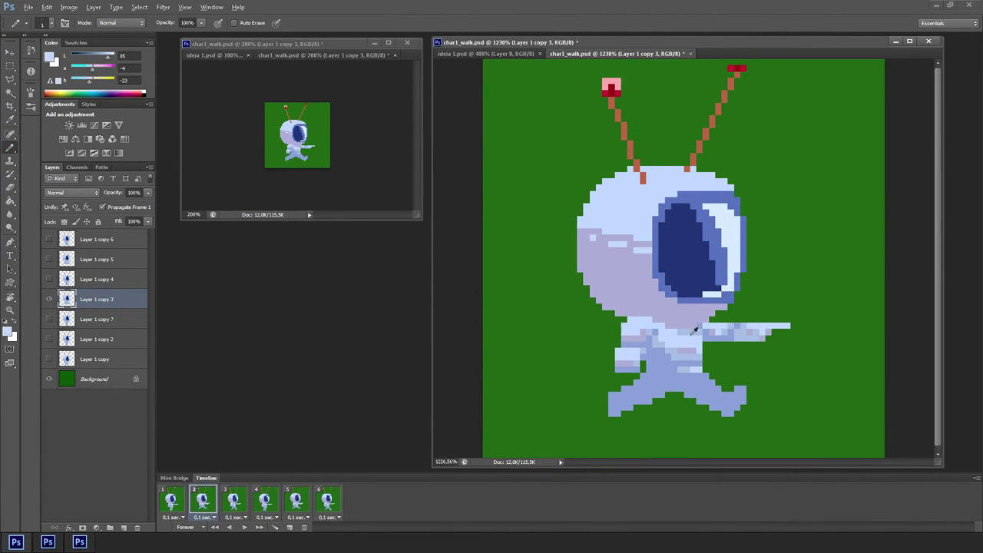
Step: Step through the six frames and play the walk to examine the lowered head position
left_click(175, 501)
left_click(203, 501)
left_click(235, 502)
left_click(266, 503)
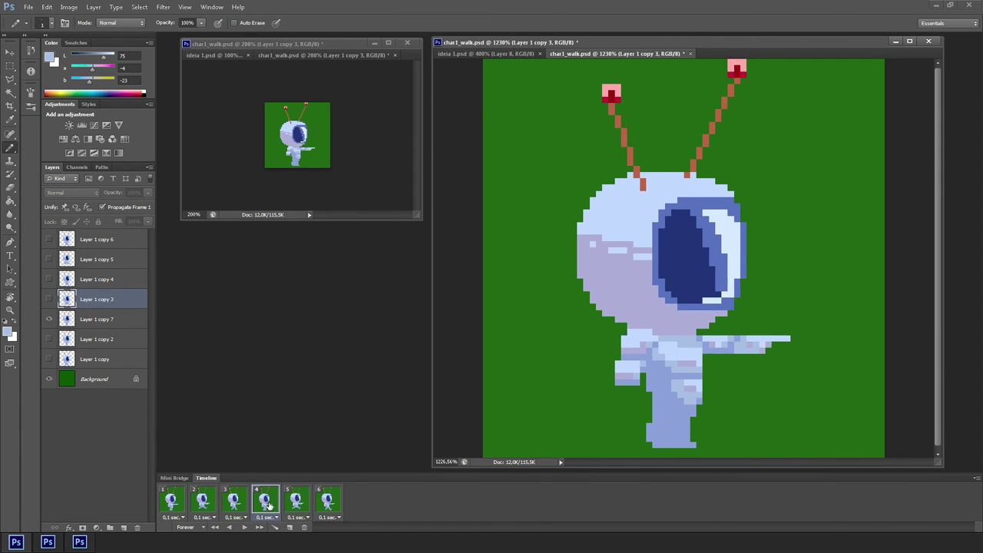
left_click(297, 501)
left_click(327, 499)
left_click(244, 528)
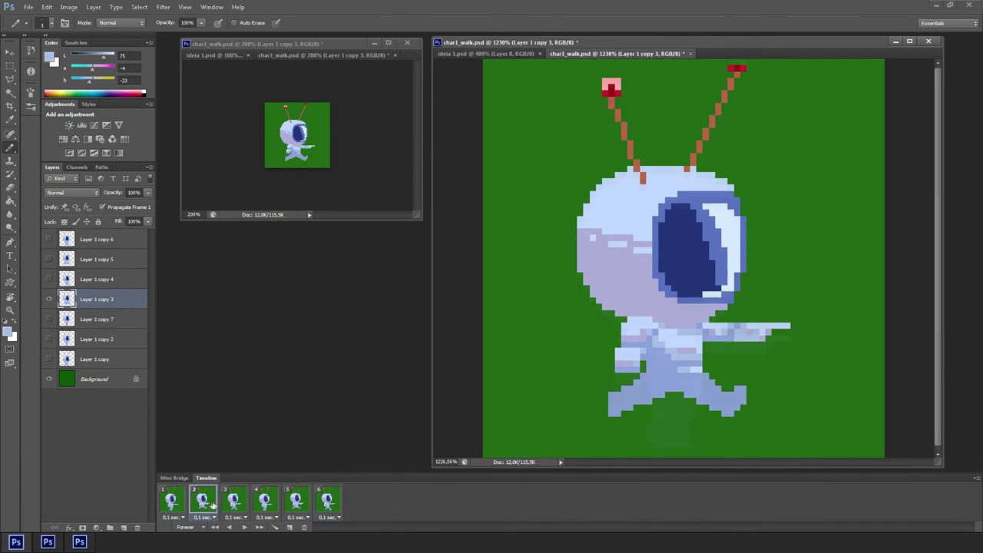
Step: Add a duplicate frame after the second and show a copy of Layer 1 copy 5 in it, placed above Layer 1 copy 3
left_click(290, 527)
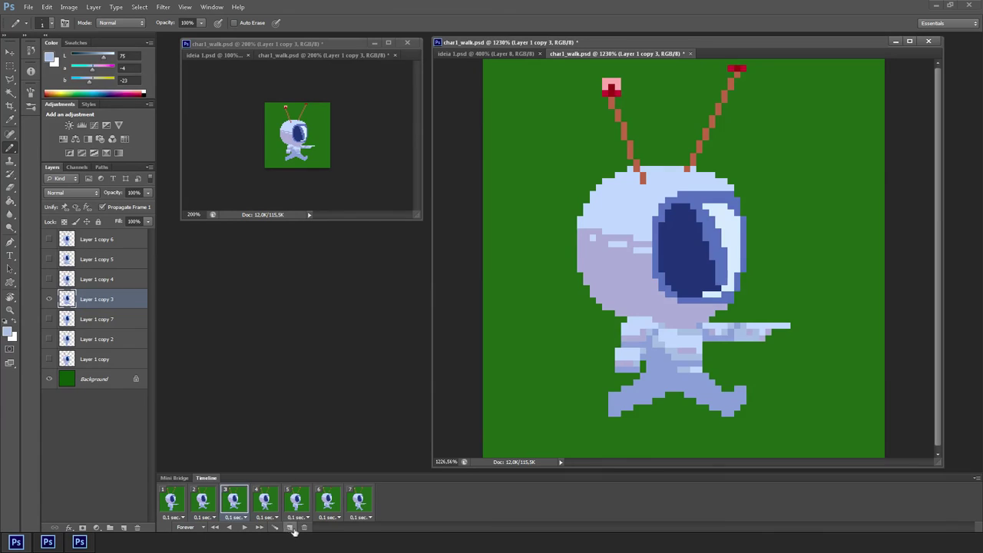
left_click(50, 302)
left_click(49, 260)
left_click(65, 262)
left_click(50, 261)
key("ctrl+j")
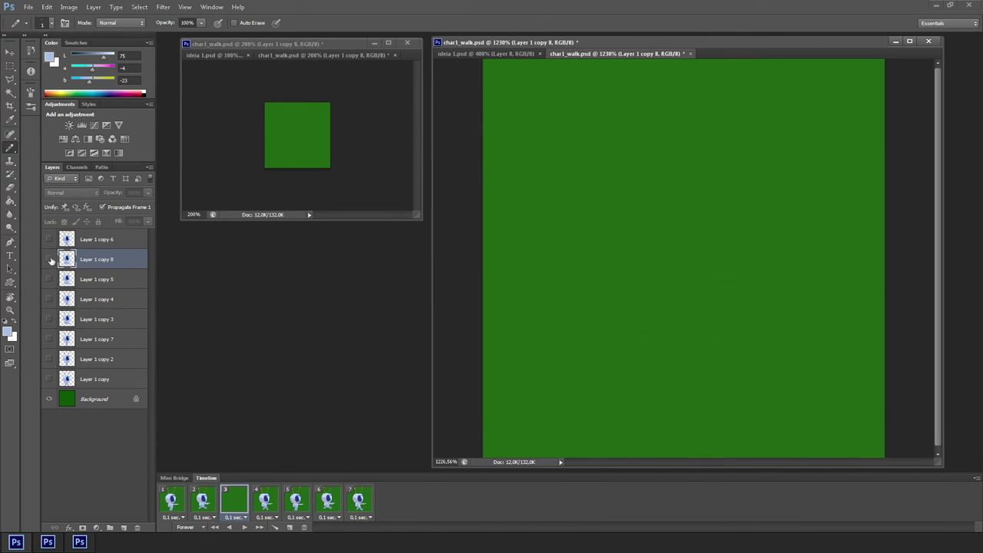
left_click(50, 261)
left_click_drag(76, 261, 78, 305)
Step: Compare the extra third frame with the second and repaint its light hip pixels with the sampled blue suit colour
left_click(208, 506)
left_click(234, 500)
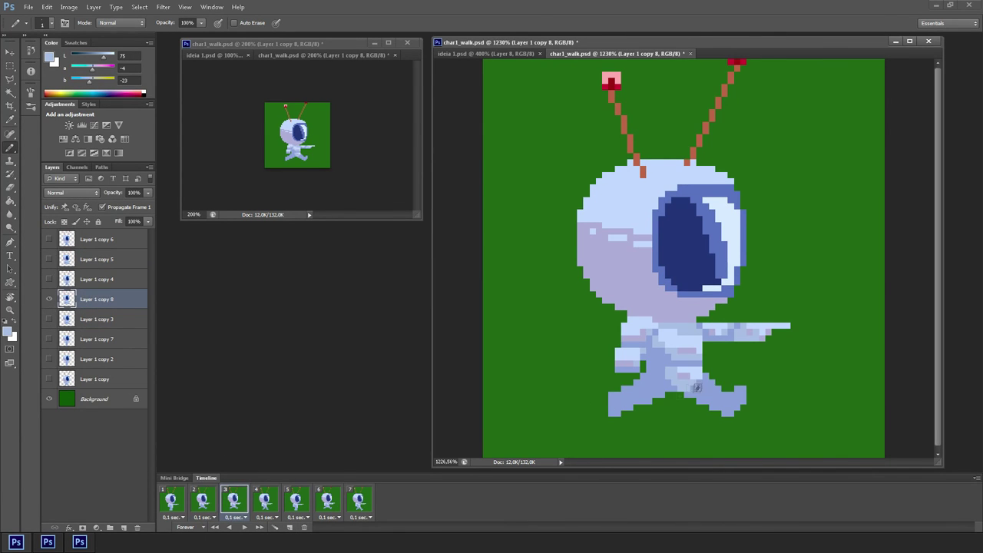
left_click(205, 504)
left_click(232, 504)
left_click_drag(674, 369, 680, 372)
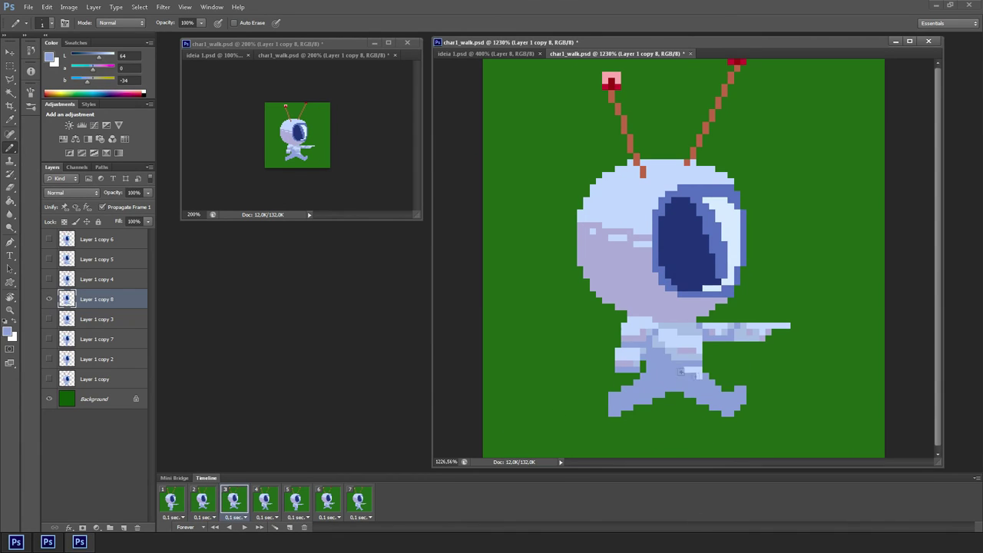
Step: Try the extra frame's astronaut at a higher and a lower vertical position while checking the walk playback
left_click(245, 527)
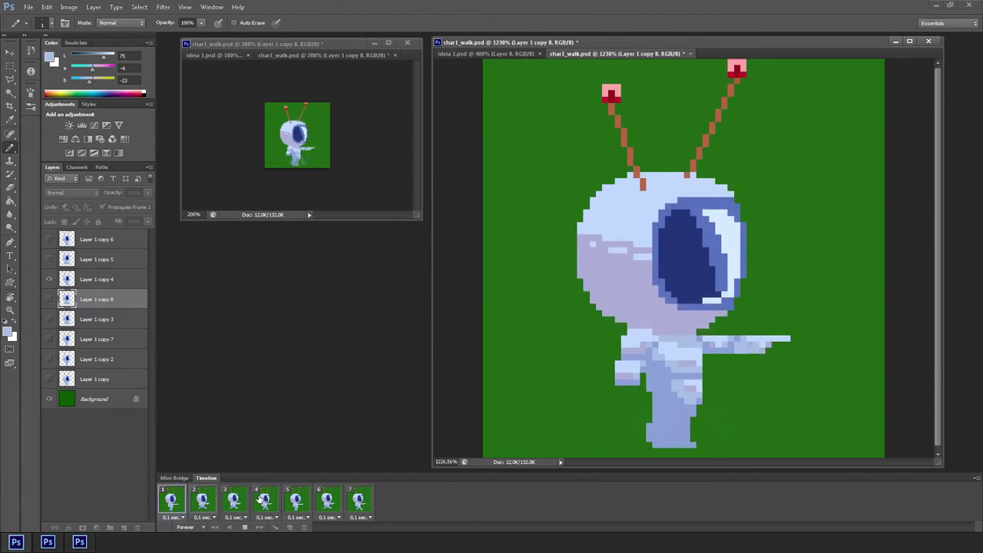
left_click(246, 501)
key("v")
key("space")
left_click(235, 501)
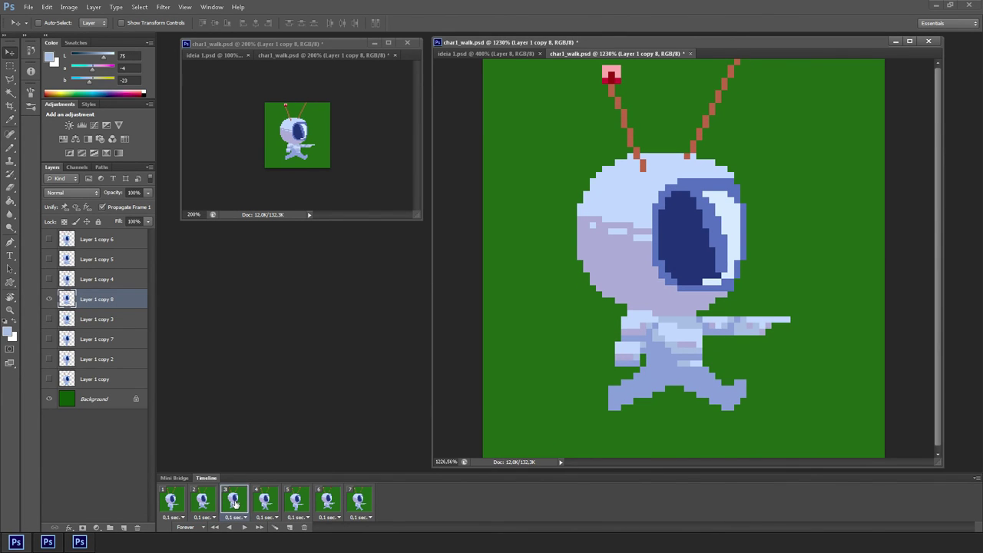
key("Down")
key("Down")
Step: Play the walk with the extra frame and delete that third frame from the animation
key("space")
left_click(236, 512)
left_click(305, 527)
left_click(457, 203)
Step: Play the six-frame walk and save the document
key("space")
key("ctrl+s")
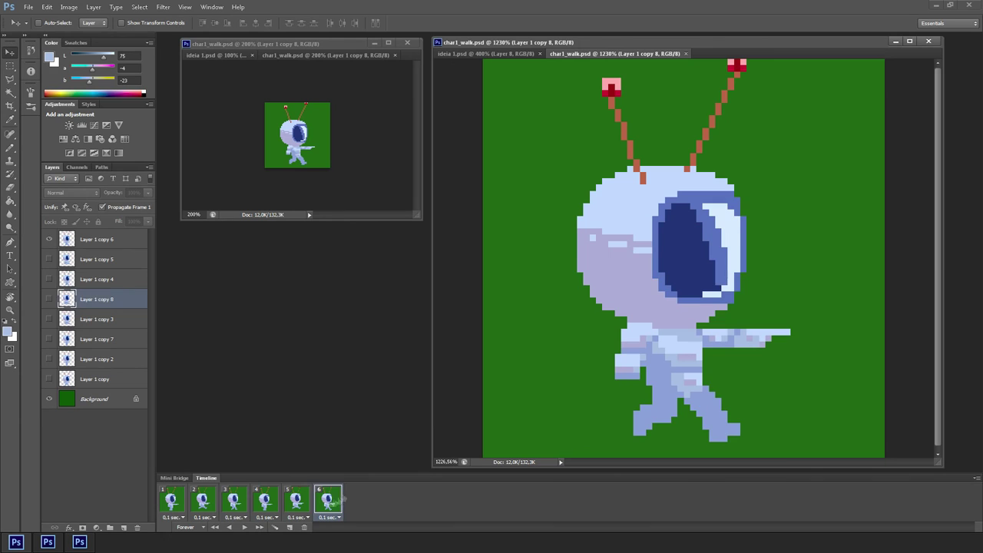
Step: Select the fifth frame's head and antennae, shift them down one pixel and hide the pixel grid
left_click(286, 506)
left_click_drag(760, 321, 544, 60)
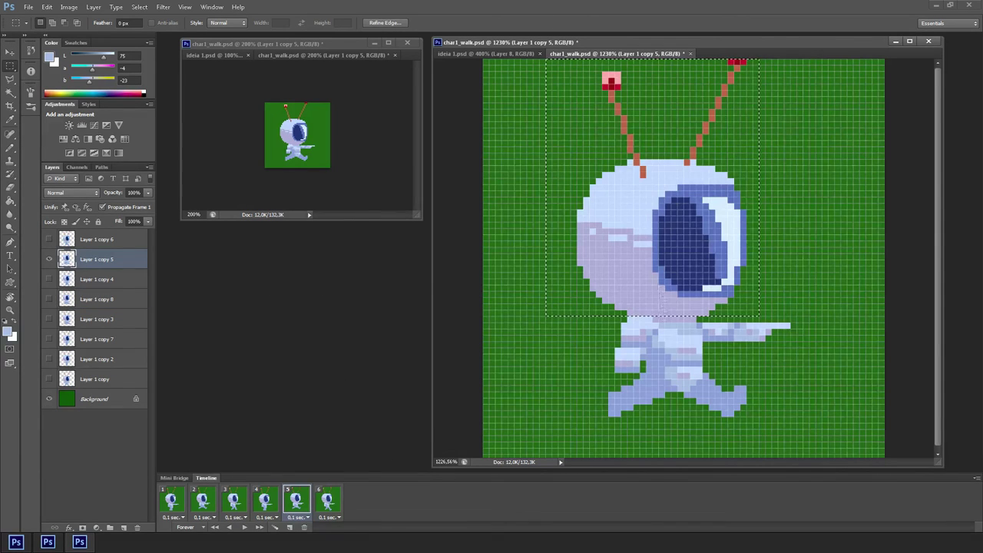
left_click_drag(652, 316, 522, 405, "alt")
key("v")
key("Down")
key("ctrl+'")
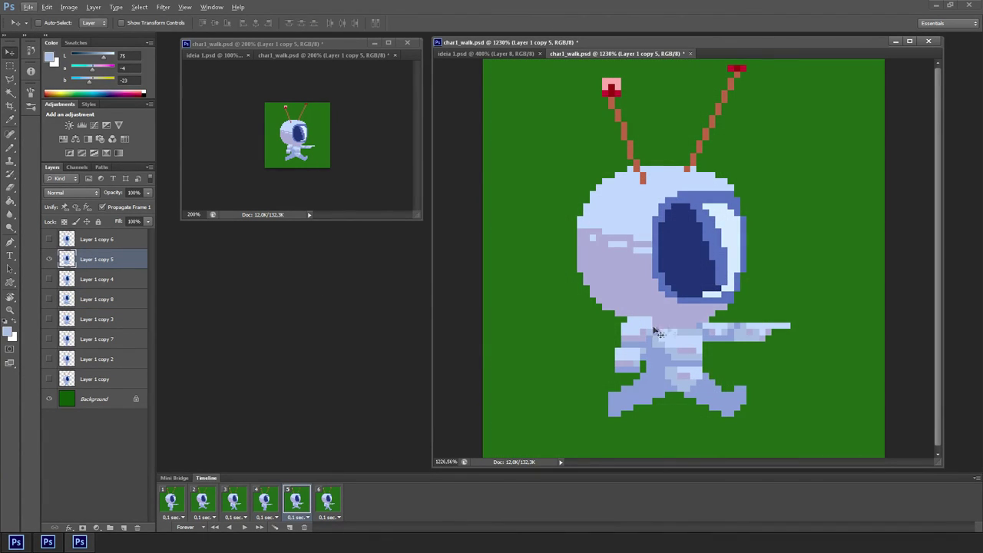
Step: Play the walk to examine the fifth frame's lowered head in motion
key("b")
key("space")
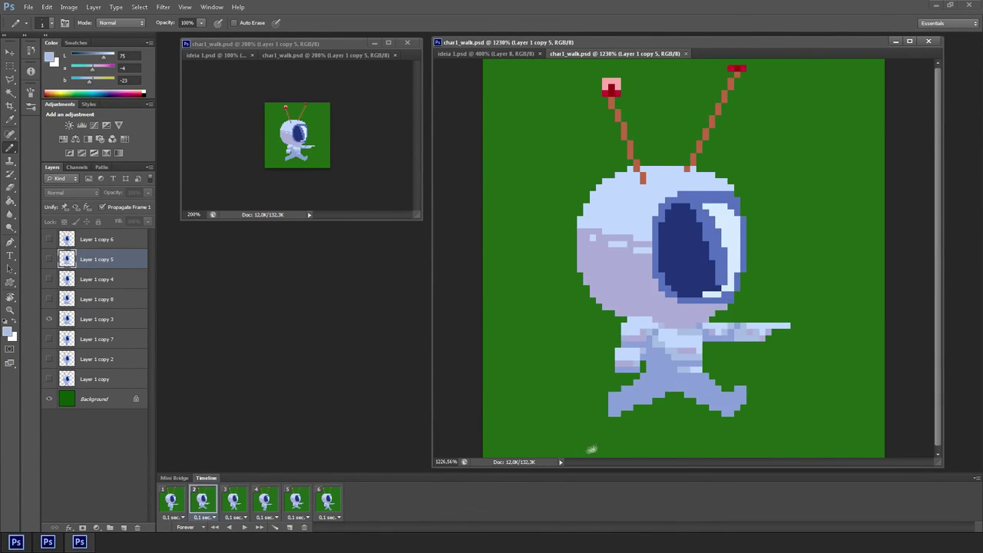
key("space")
key("space")
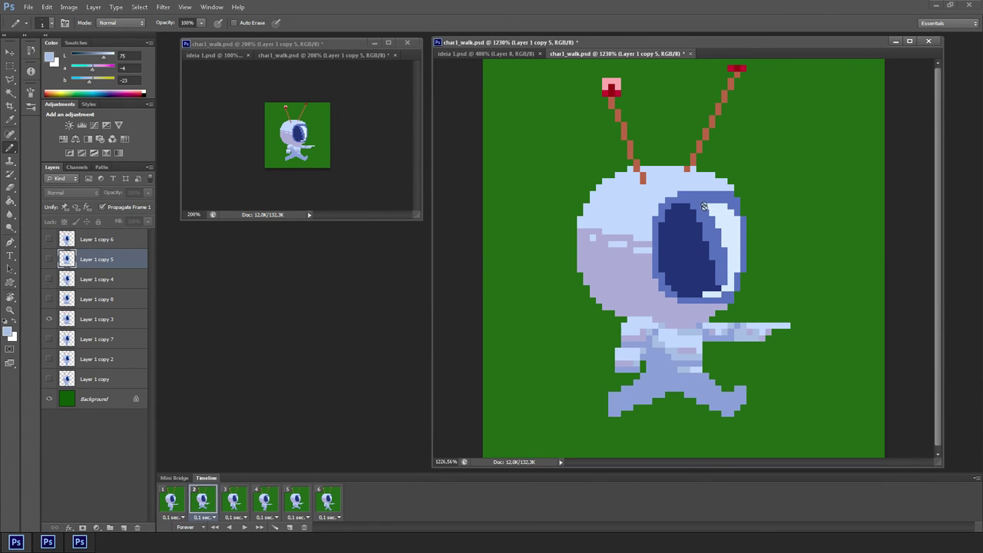
Step: Erase the antenna stalks above the helmet in the second frame, keeping the left red tip intact
left_click(213, 497)
key("m")
key("e")
left_click(635, 185, "ctrl")
left_click_drag(611, 101, 636, 152)
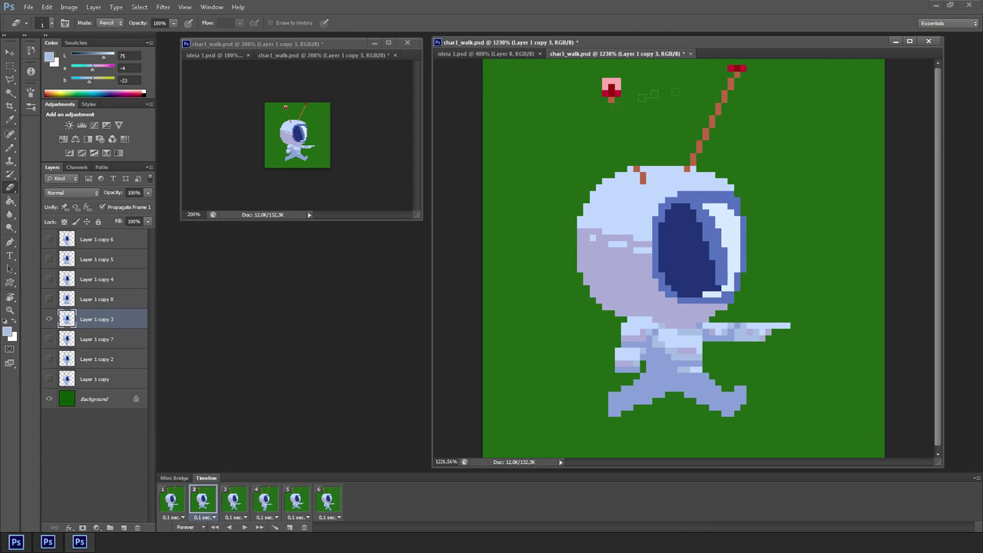
Step: Copy the second frame's left antenna tip onto the right antenna's end, merge it down and save the document
key("m")
left_click_drag(651, 104, 595, 70)
key("ctrl+j")
key("v")
left_click_drag(652, 143, 779, 123)
key("ctrl+e")
key("ctrl+s")
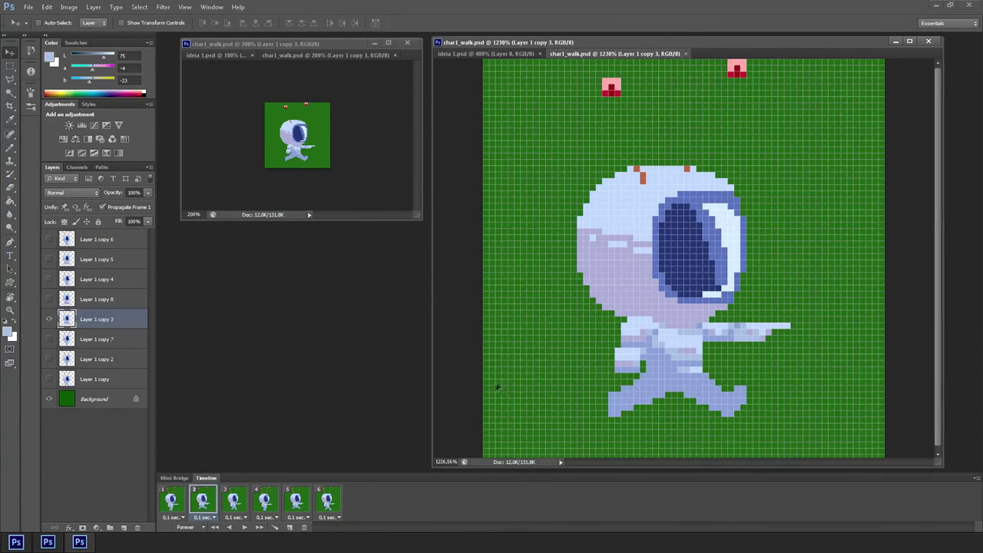
Step: Select both antenna tips in the second frame and lower them by three pixels
key("b")
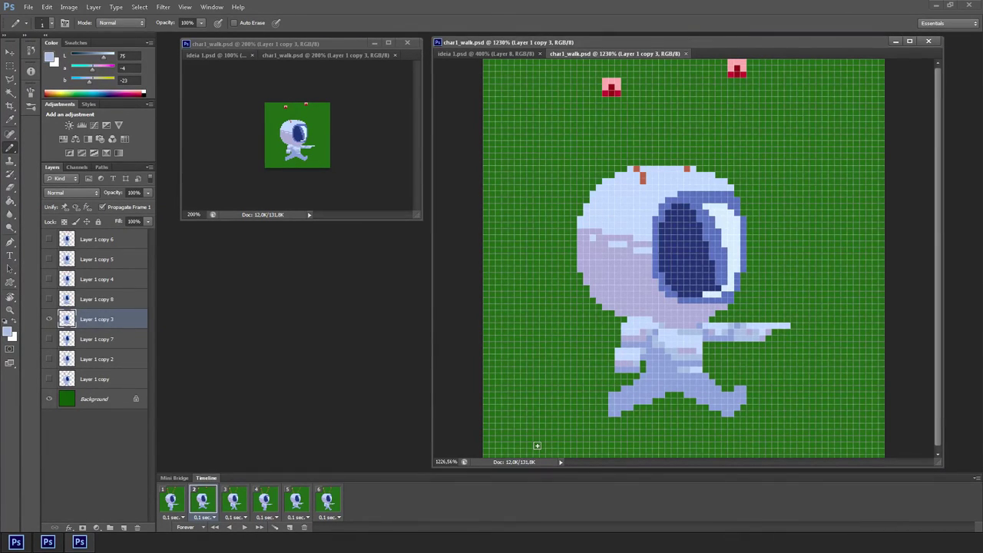
key("m")
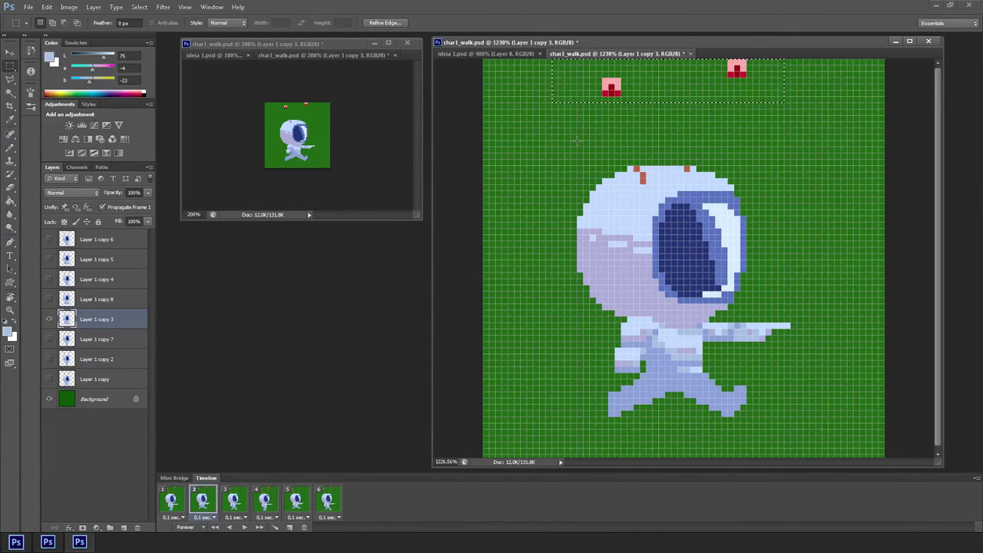
key("v")
key("Down")
key("Down")
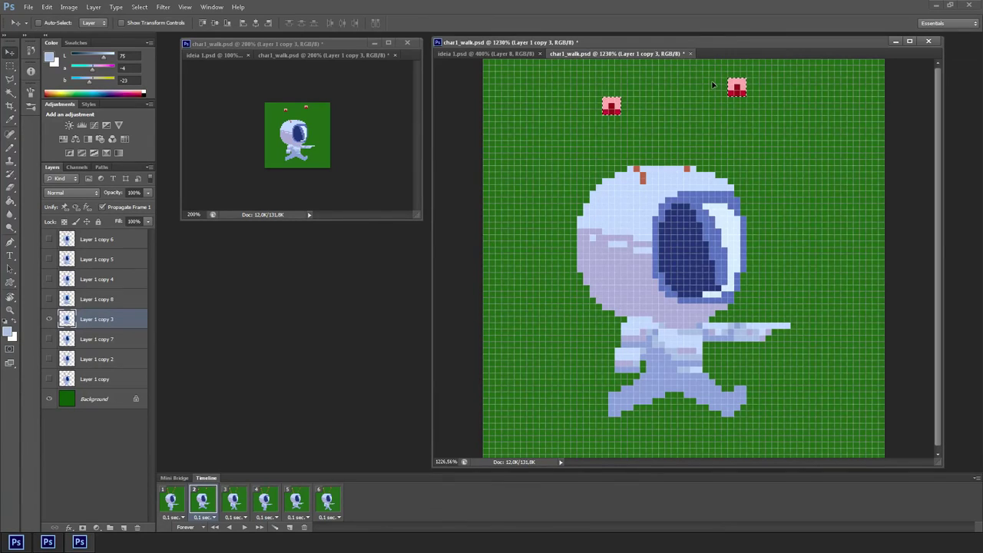
Step: Redraw the second frame's two antenna stalks as curves in the sampled brown-orange and save the document
key("b")
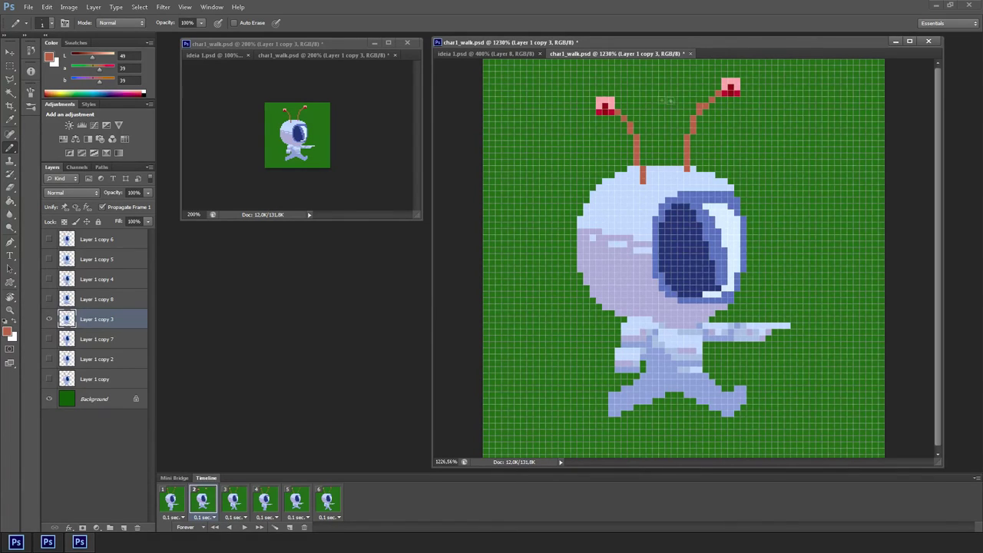
key("ctrl+s")
Step: Compare the first two frames, select the second frame's right antenna and shift it one pixel to the right
left_click(175, 493)
left_click(195, 493)
key("m")
left_click_drag(653, 64, 791, 160)
key("v")
key("Right")
key("ctrl+apostrophe")
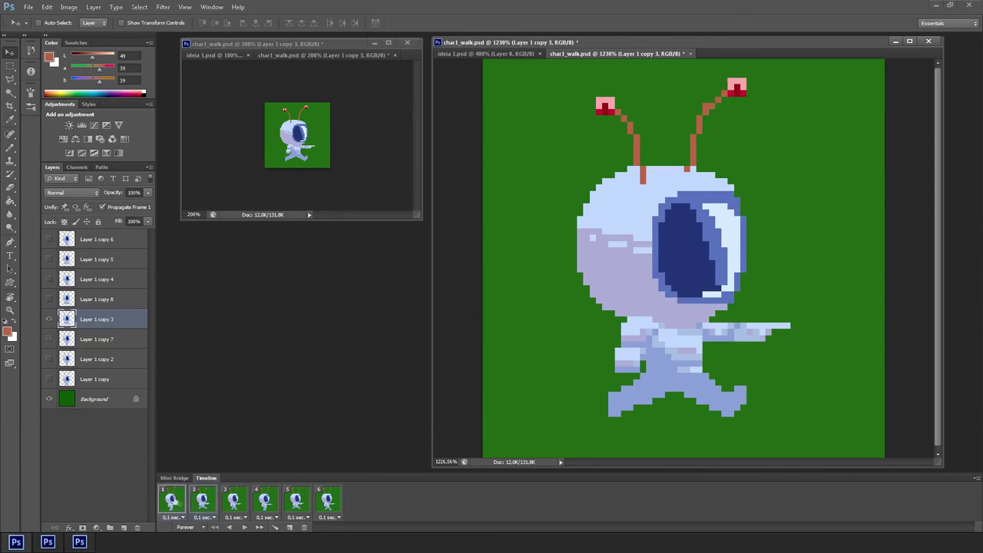
Step: Move the second frame's right antenna tip three pixels outward and rework its stalk into a smoother, wider curve
key("space")
key("ctrl+apostrophe")
left_click(201, 500)
key("b")
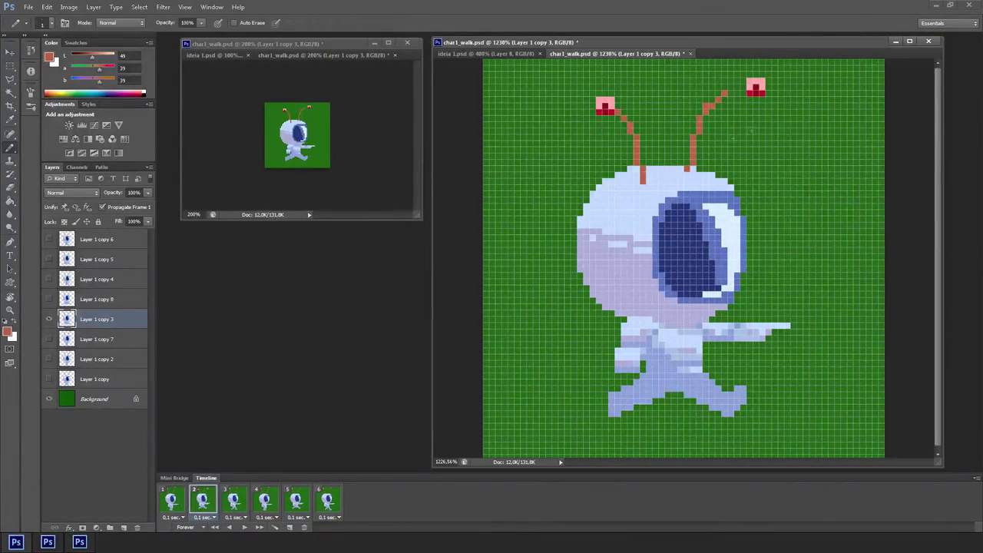
key("e")
left_click(706, 107)
key("b")
left_click(688, 159)
key("e")
Step: Select and copy the second frame's antennae with the helmet top, clear the selection and save the document
left_click(230, 501)
left_click(202, 500)
key("m")
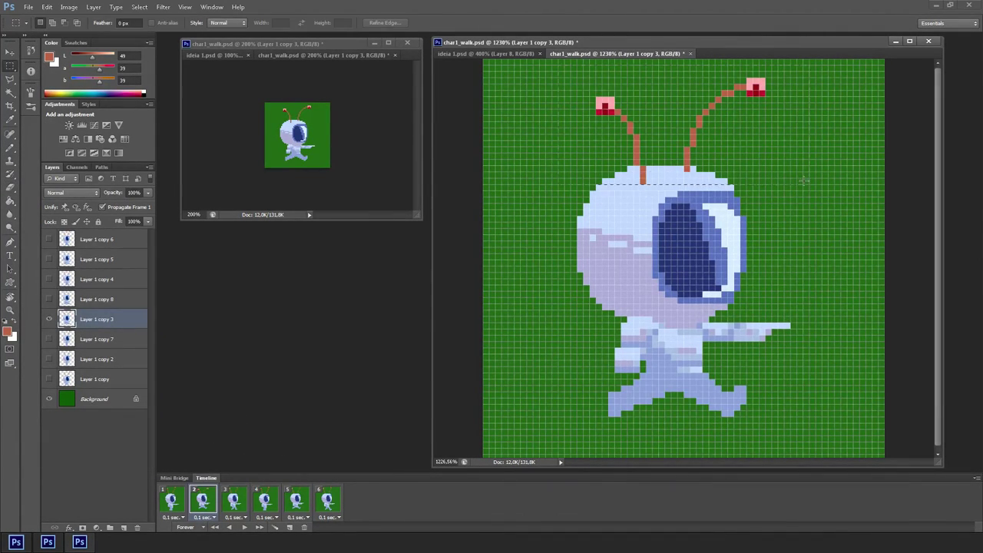
key("ctrl+d")
key("ctrl+s")
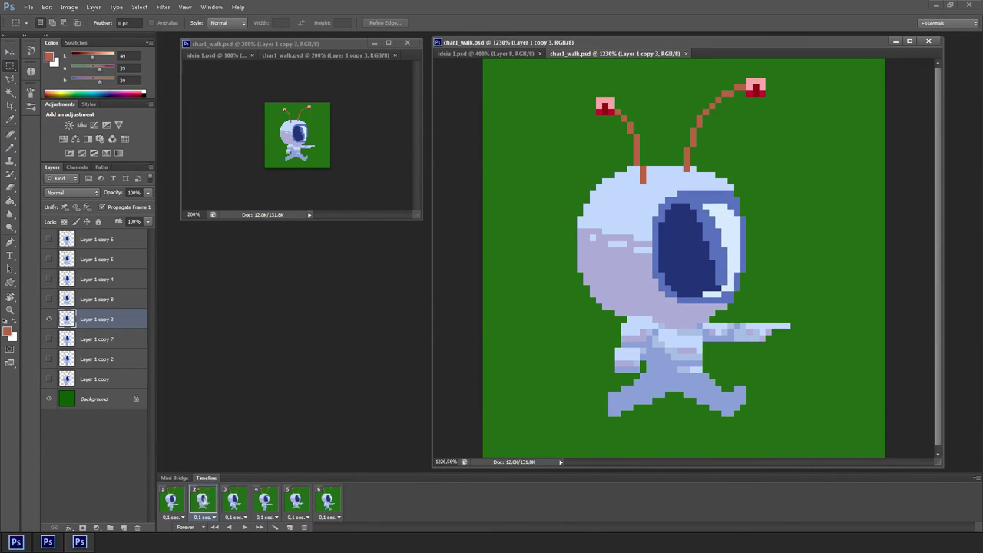
Step: Replace the old antennae in the third and fifth frames with the copied curved antennae
key("ctrl+apostrophe")
key("ctrl+apostrophe")
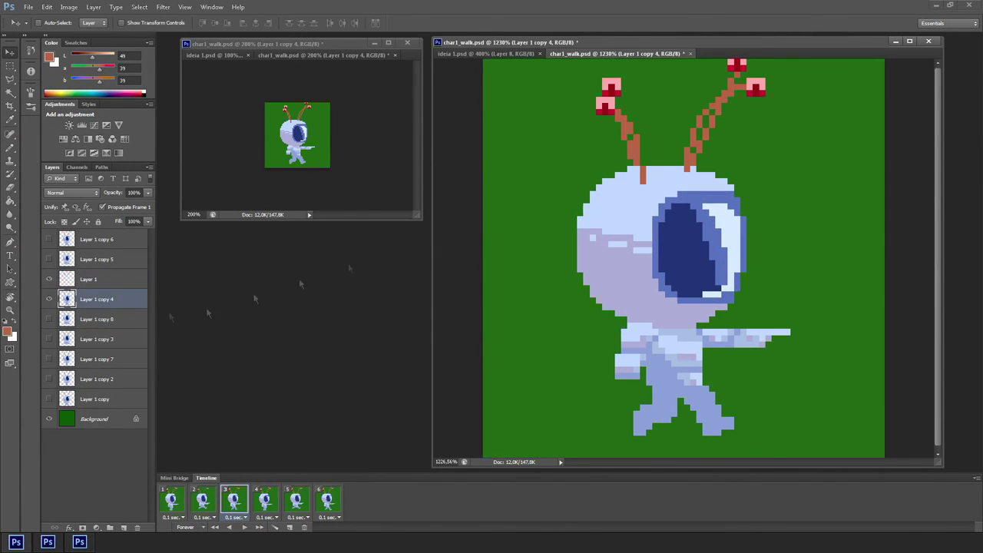
key("ctrl+apostrophe")
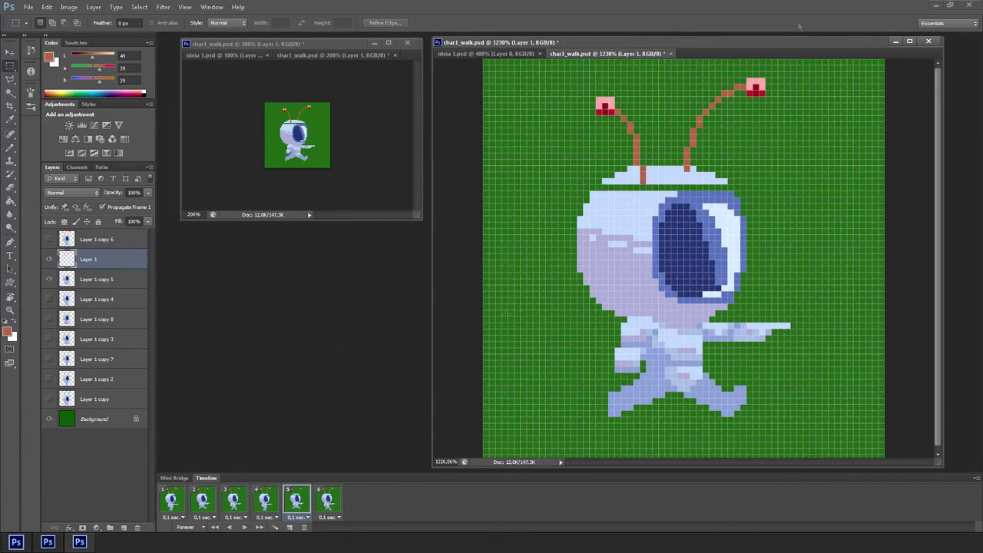
Step: Close the gap in the fifth frame's helmet with the sampled light helmet colour and merge the pasted antennae down
key("b")
left_click(604, 190, "alt")
left_click(239, 506)
left_click(296, 501)
key("ctrl+e")
Step: Clear the sixth frame's old antennae and helmet top, replace them with the copied curved ones and play the walk
left_click(266, 501)
left_click(297, 500)
left_click(328, 501)
key("v")
key("alt+bracketright")
key("m")
left_click_drag(566, 59, 828, 184)
key("Delete")
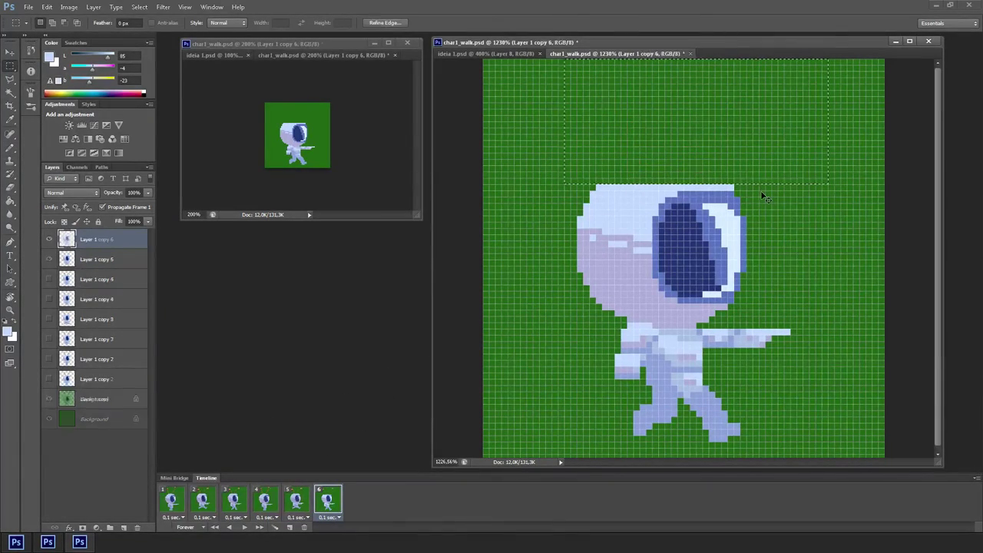
key("ctrl+d")
key("space")
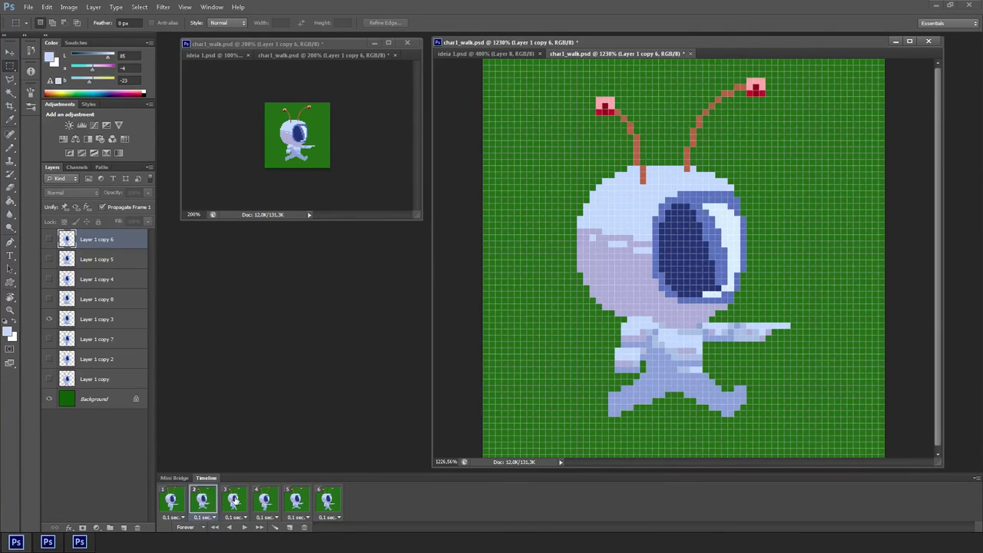
Step: Select the third frame's left antenna tip and shift it one pixel right and one pixel up
left_click(234, 501)
key("v")
left_click(637, 161, "ctrl")
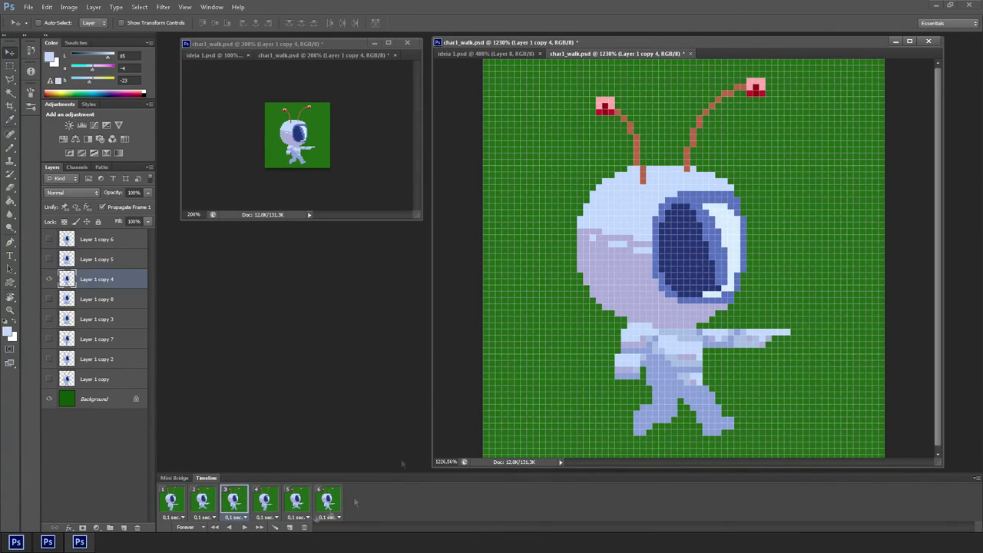
key("m")
left_click_drag(587, 90, 614, 119)
key("v")
key("Right")
key("Up")
Step: Select the third frame's right antenna tip, shift it two pixels left and one pixel up, and hide the selection outline
key("m")
left_click_drag(746, 65, 790, 115)
left_click(265, 501)
left_click(234, 501)
key("v")
left_click_drag(754, 88, 748, 82)
key("ctrl+h")
Step: Redraw the third frame's right antenna stalk as a straighter diagonal in the sampled stalk colour, erasing the old curve, and check the playback
left_click(206, 499)
left_click(233, 499)
left_click(263, 499)
left_click(237, 498)
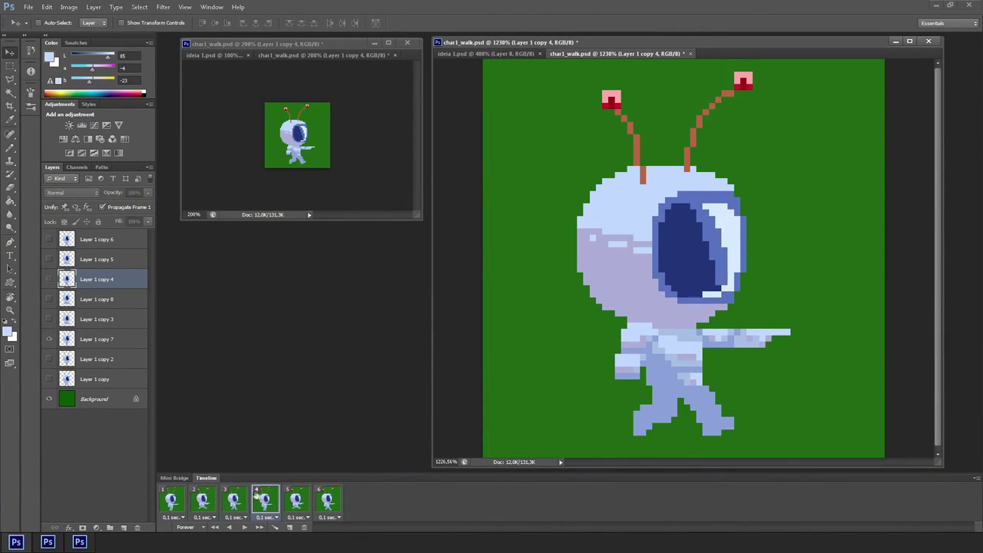
key("b")
left_click(689, 165, "alt")
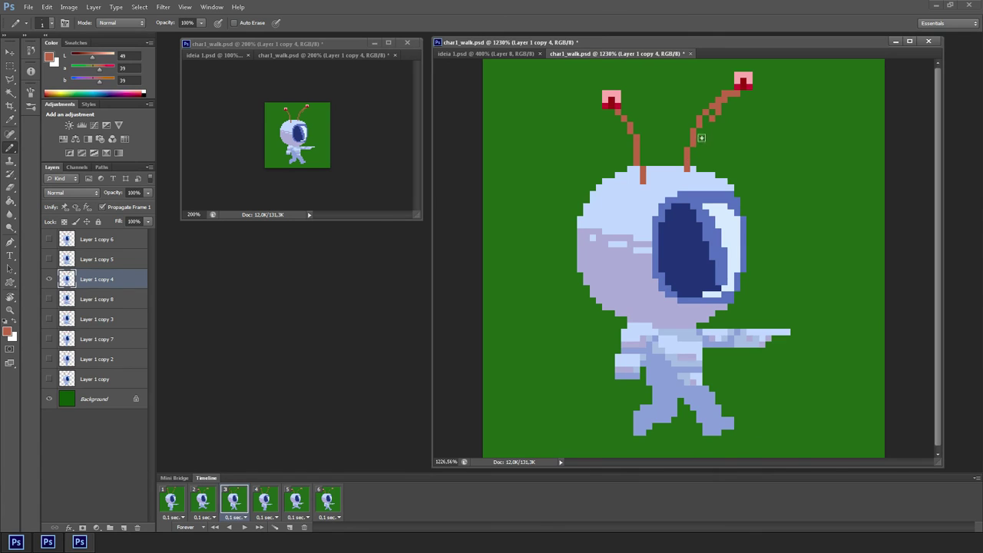
key("e")
left_click_drag(698, 154, 705, 112)
key("space")
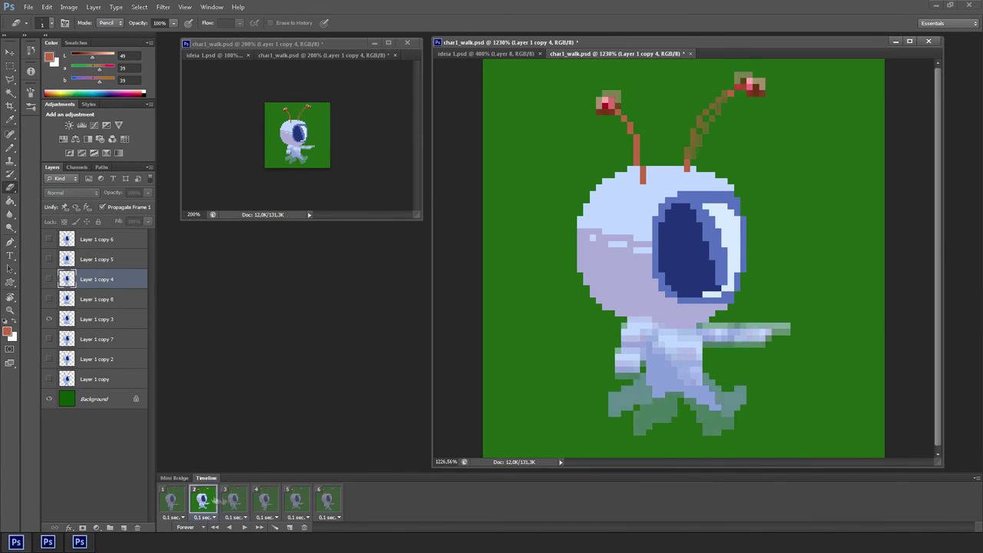
left_click(234, 499)
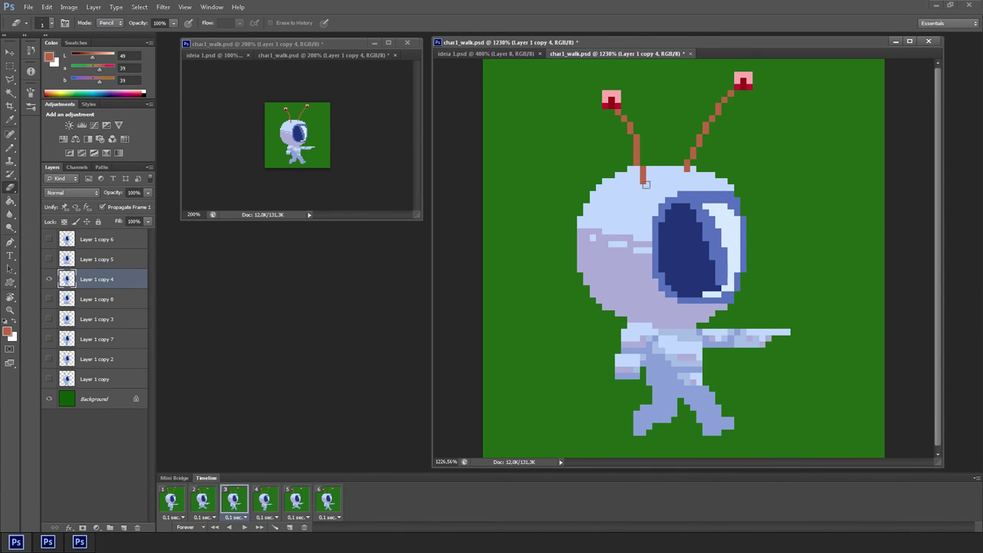
Step: Select the area around the third frame's left antenna tip and save the document
key("b")
key("v")
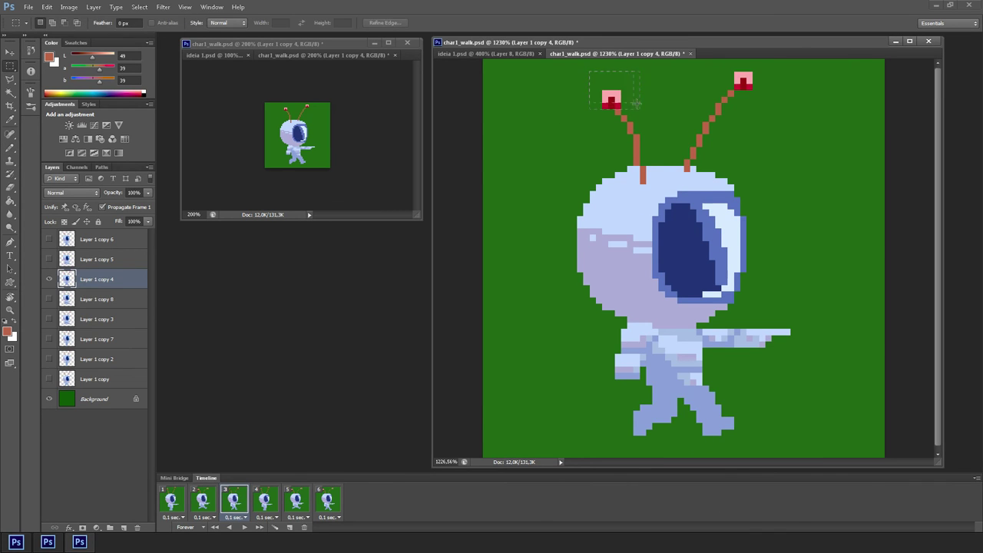
key("ctrl+h")
key("ctrl+s")
key("ctrl+h")
key("b")
Step: Redraw the third frame's left antenna stalk as a straighter diagonal, erasing its old curved pixels
left_click(258, 500)
left_click(241, 500)
left_click(650, 176, "alt")
key("ctrl+s")
key("alt+e")
key("e")
left_click_drag(643, 169, 631, 130)
key("b")
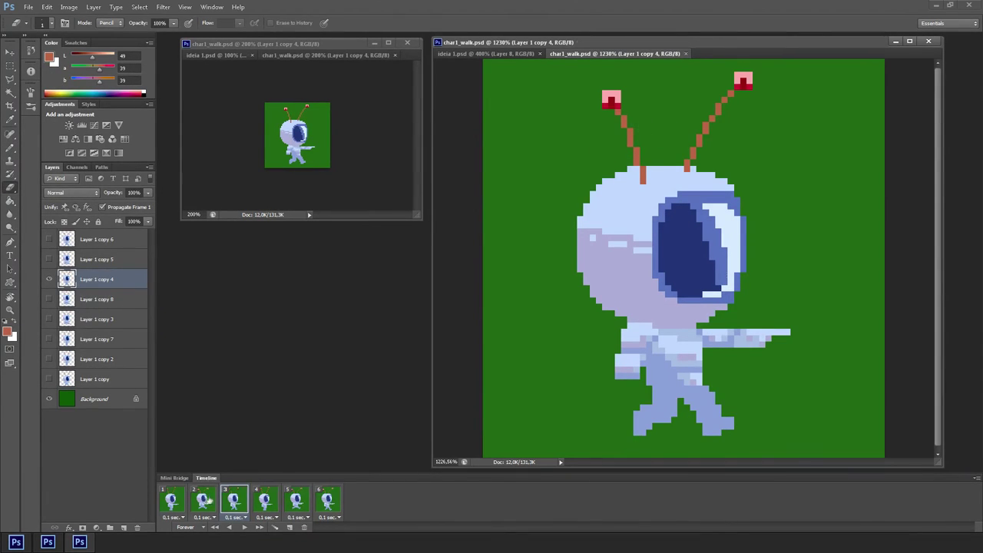
Step: Retouch the base of the third frame's left antenna with sampled helmet and stalk colours and compare it with the fourth frame
left_click(654, 174, "alt")
left_click(637, 149, "alt")
key("e")
key("b")
key("e")
left_click(235, 503)
left_click(256, 503)
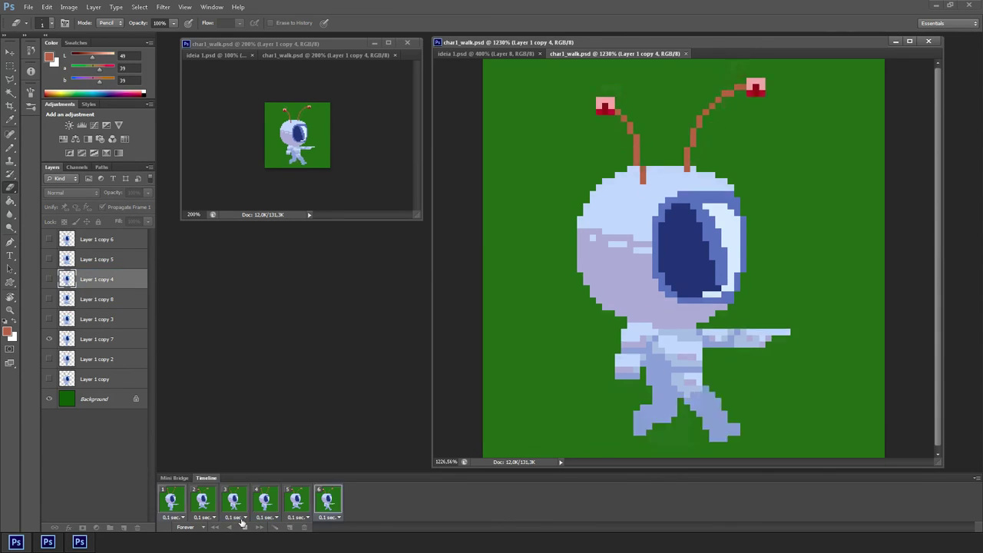
Step: Copy the third frame's antennae area and use it to replace the fifth frame's cleared antennae and helmet top
key("m")
key("space")
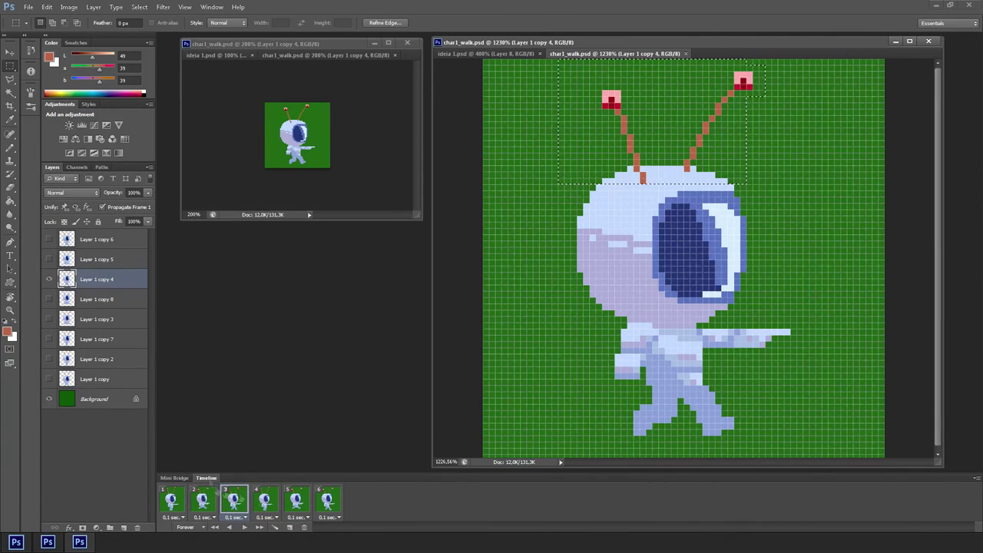
left_click(297, 500)
left_click(599, 113, "ctrl")
left_click_drag(560, 64, 838, 184)
key("Delete")
key("space")
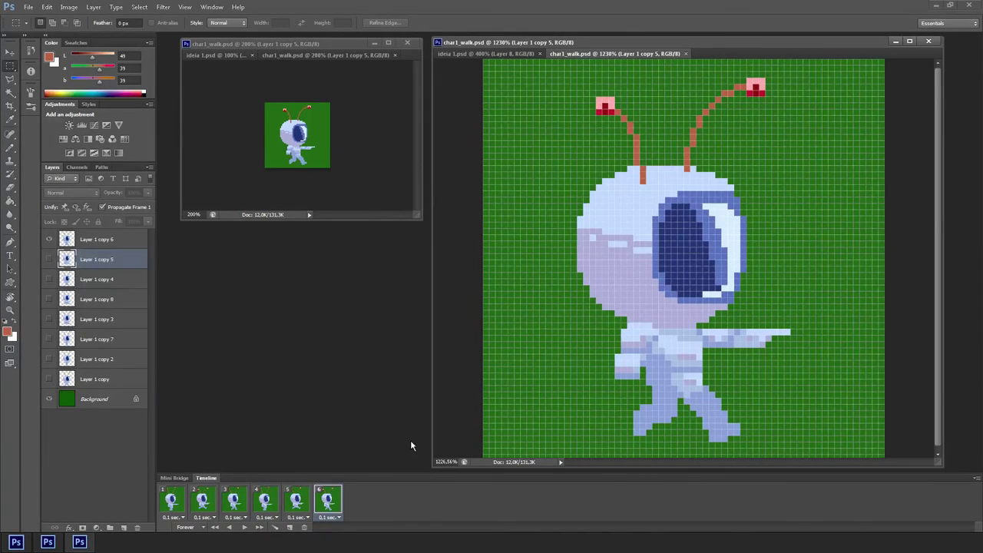
Step: Replace the sixth frame's antennae and helmet top with the copied straighter antennae, merge them into its layer, and preview the animation
key("space")
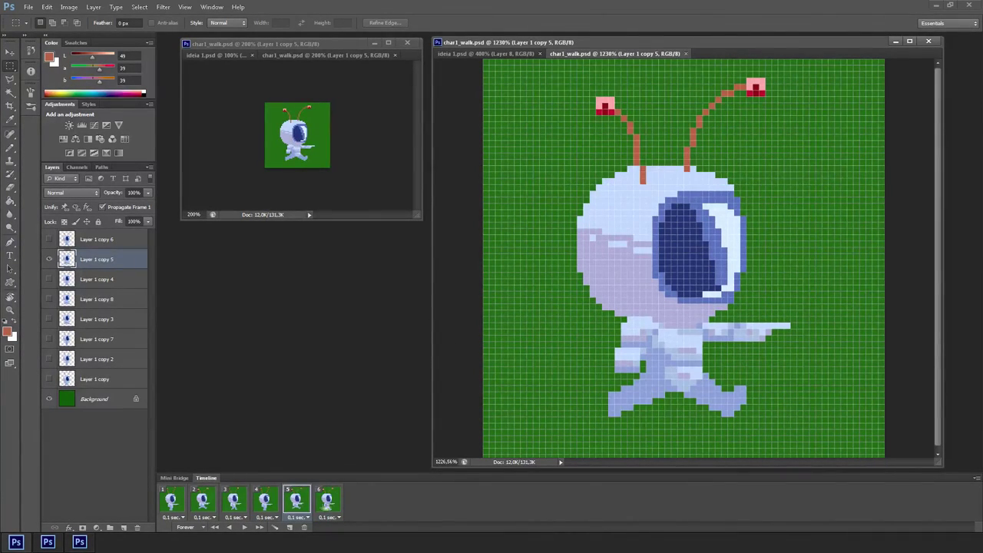
left_click(320, 504)
left_click(297, 501)
key("ctrl+c")
left_click(328, 501)
left_click(120, 242)
key("Delete")
key("ctrl+v")
key("ctrl+e")
key("space")
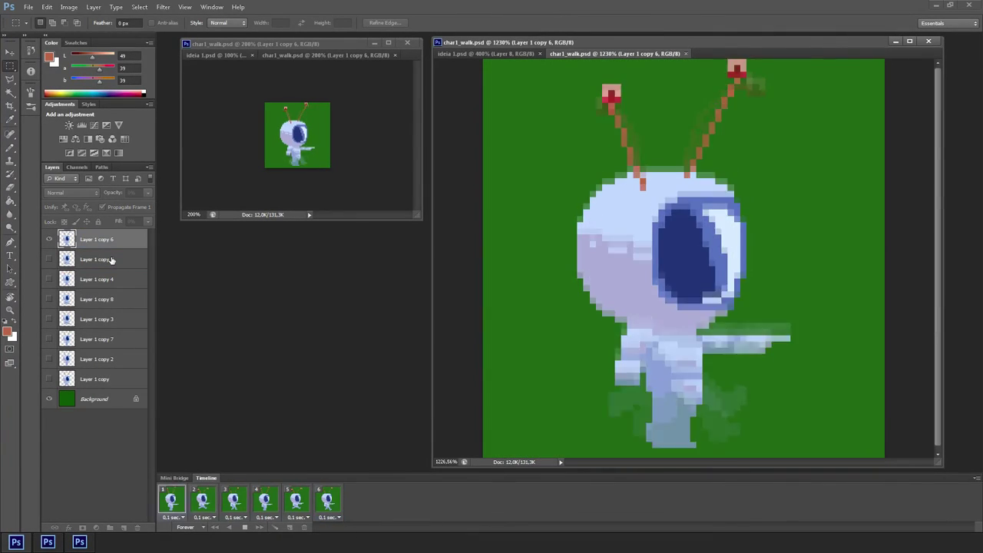
key("space")
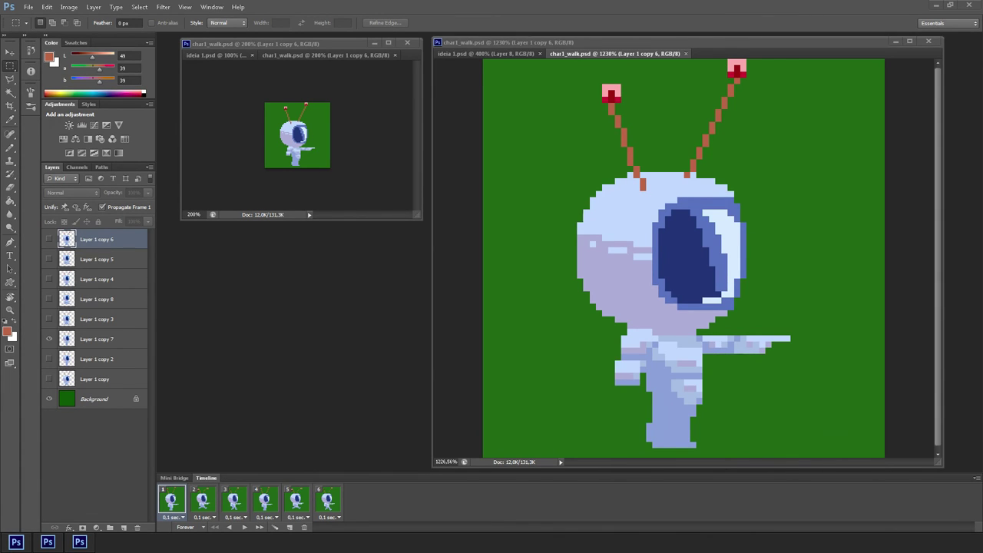
key("space")
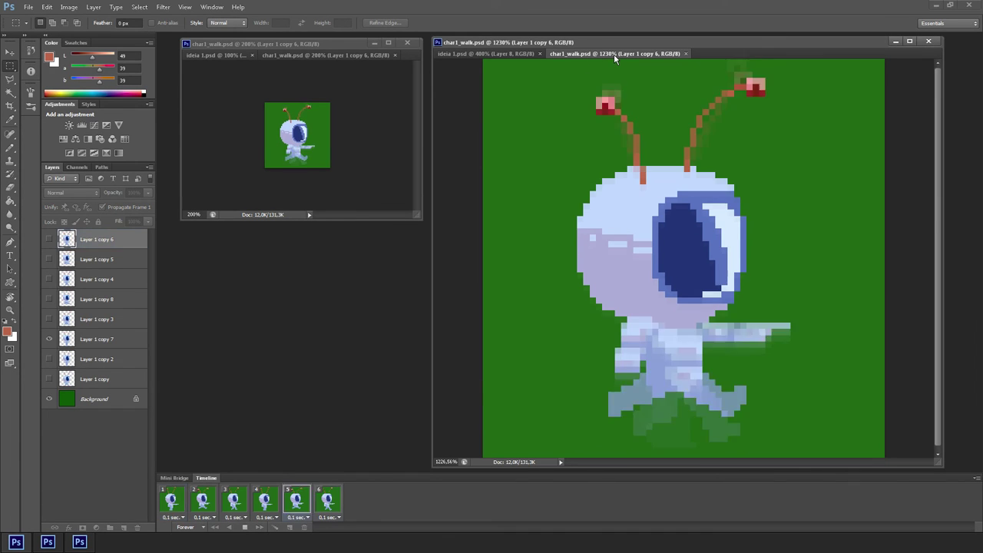
key("space")
Step: Retouch the lower end of the visor highlight in the second frame with sampled visor blues
key("b")
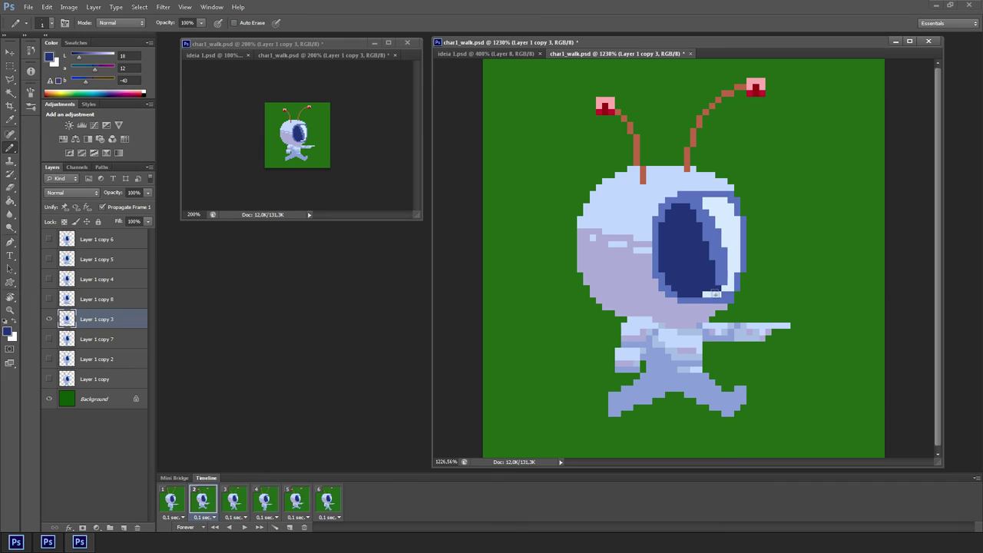
left_click(172, 500)
left_click(203, 501)
left_click(715, 241, "alt")
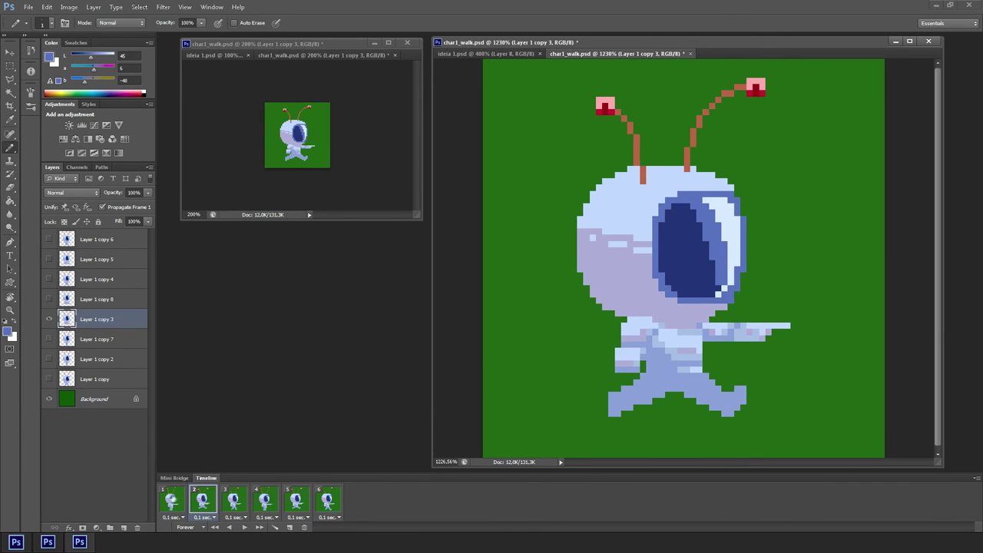
Step: Copy the second frame's visor area and merge it into the third frame's astronaut layer
left_click(232, 499)
key("v")
left_click(712, 212)
left_click(214, 500)
key("m")
left_click_drag(665, 191, 735, 303)
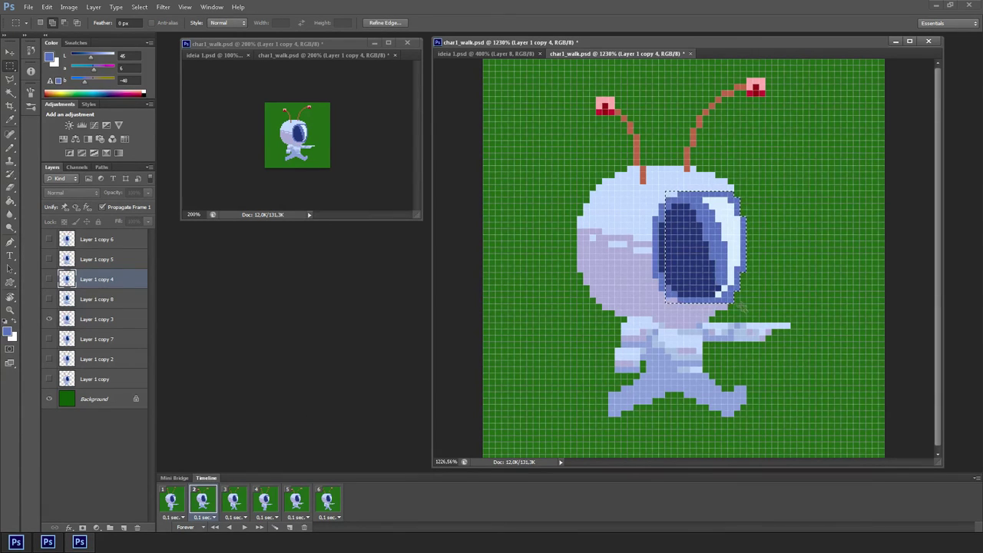
left_click(237, 501)
key("v")
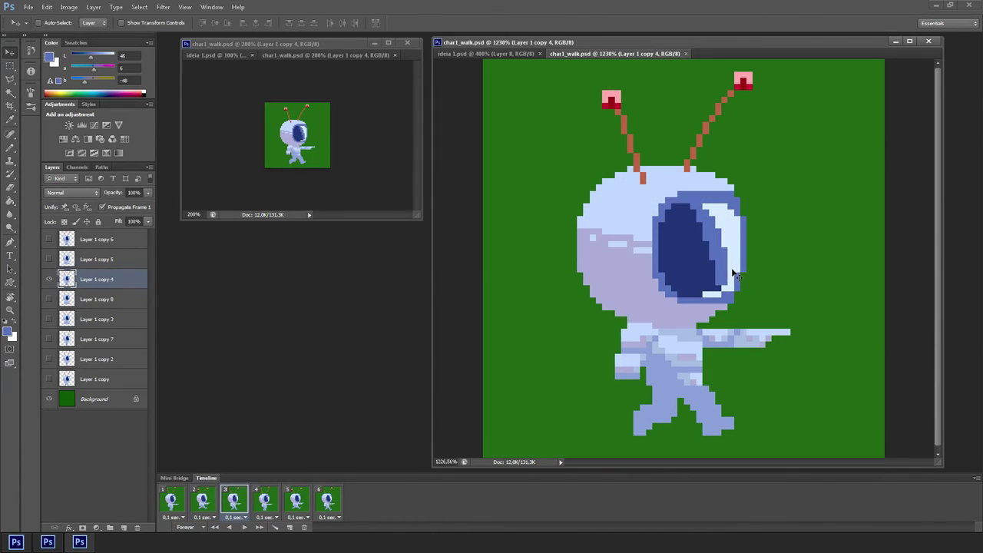
key("ctrl+v")
left_click(202, 507)
left_click(231, 507)
key("ctrl+e")
left_click(204, 507)
left_click(233, 507)
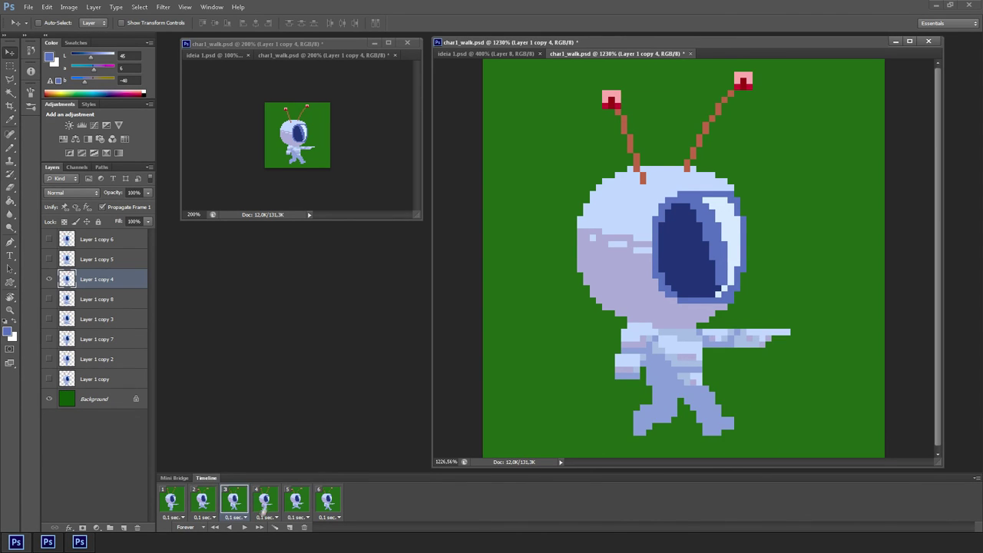
Step: Paste and merge the copied visor into the fifth and sixth frames' layers, and preview the animation
left_click(269, 507)
left_click(298, 503)
left_click(702, 257, "ctrl")
key("ctrl+v")
key("ctrl+e")
left_click(328, 502)
left_click(703, 255, "ctrl")
key("ctrl+v")
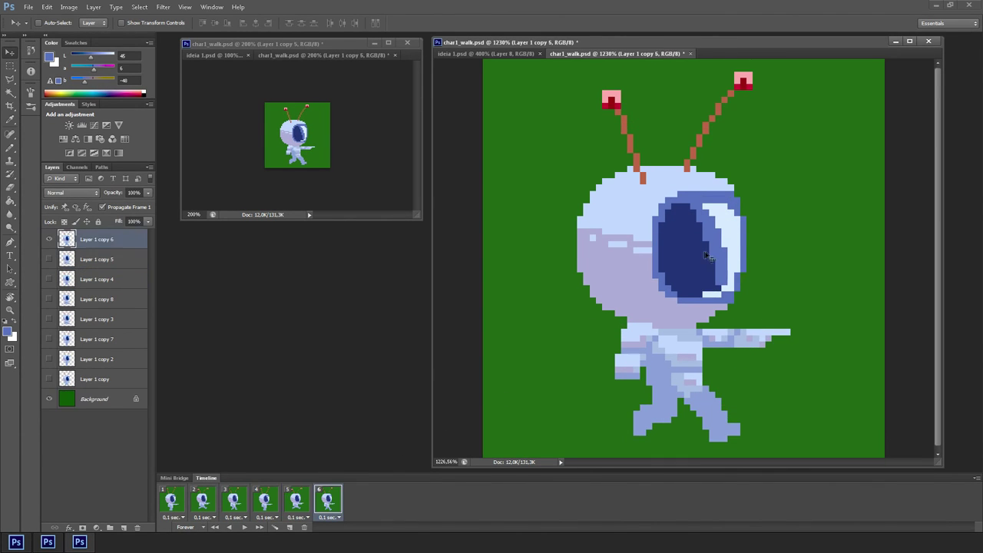
key("space")
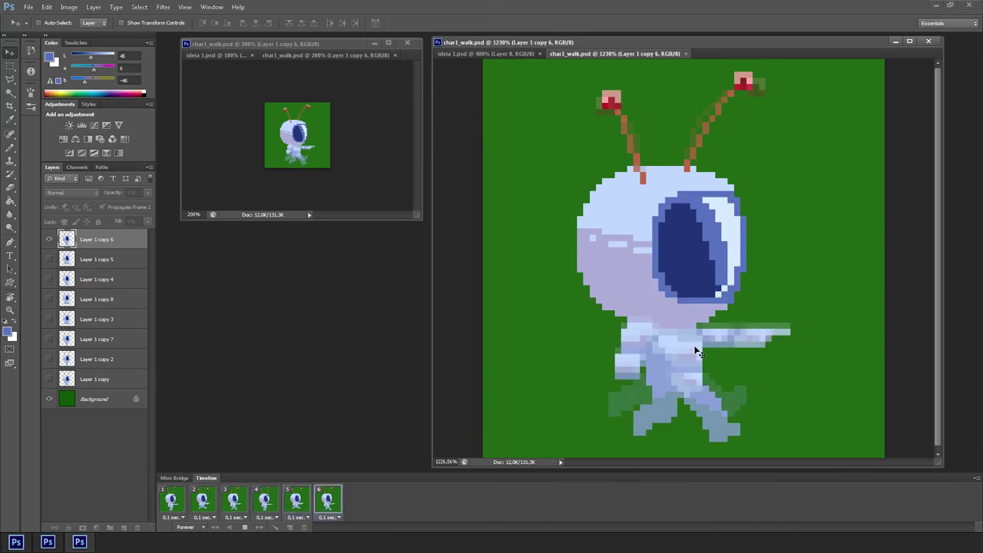
key("space")
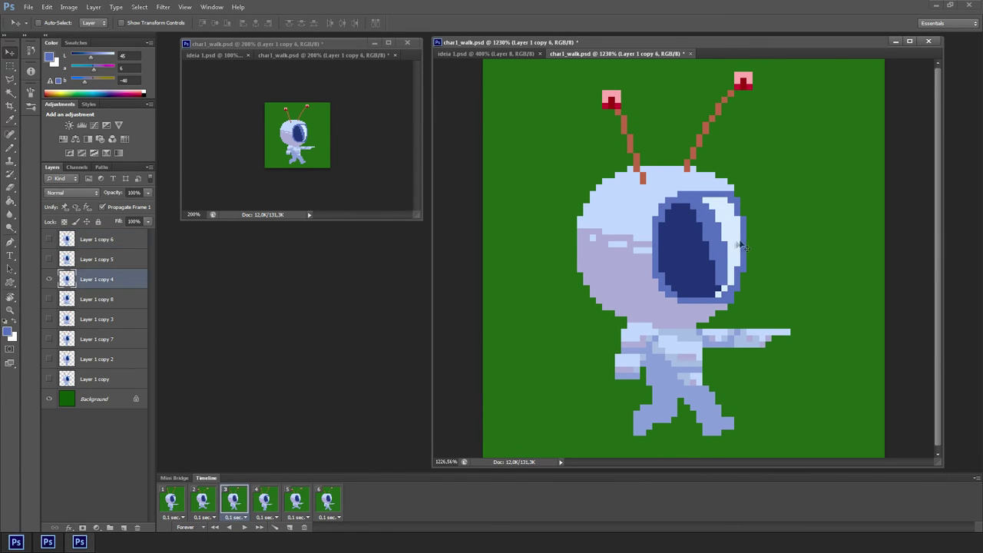
Step: Reshape the third frame's visor highlight using sampled visor blue and light highlight colours, comparing it with the second frame
key("b")
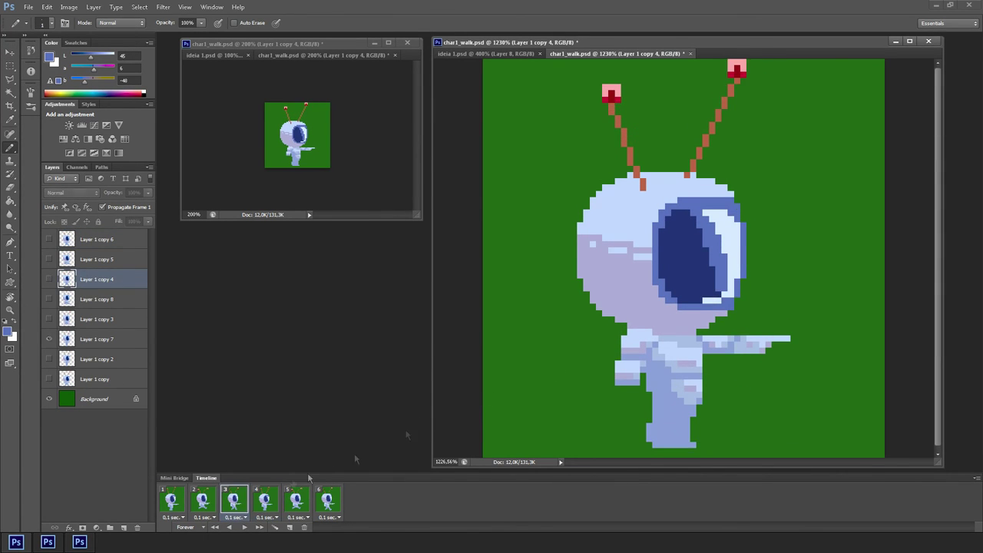
left_click(725, 283, "alt")
left_click(718, 264, "alt")
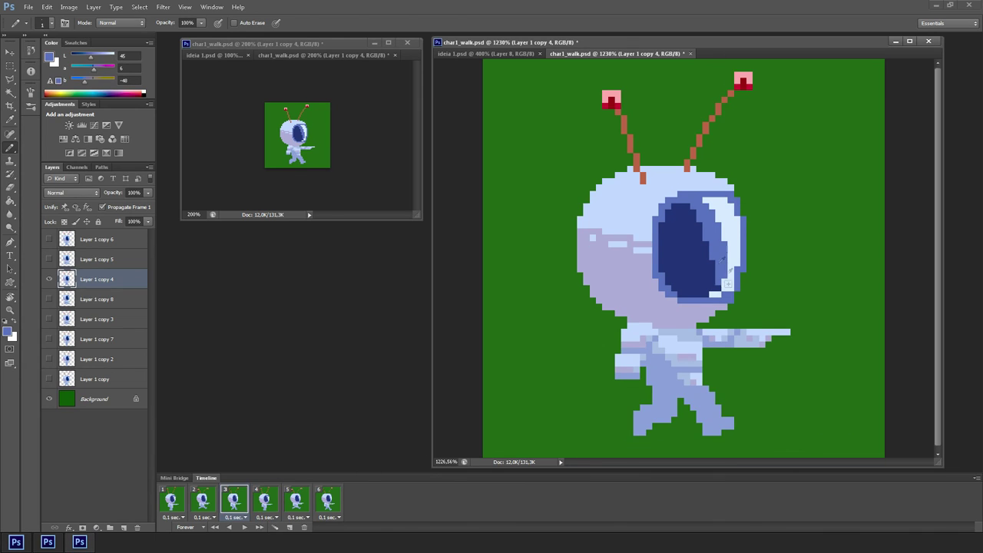
left_click(204, 500)
left_click(234, 500)
left_click(722, 230, "alt")
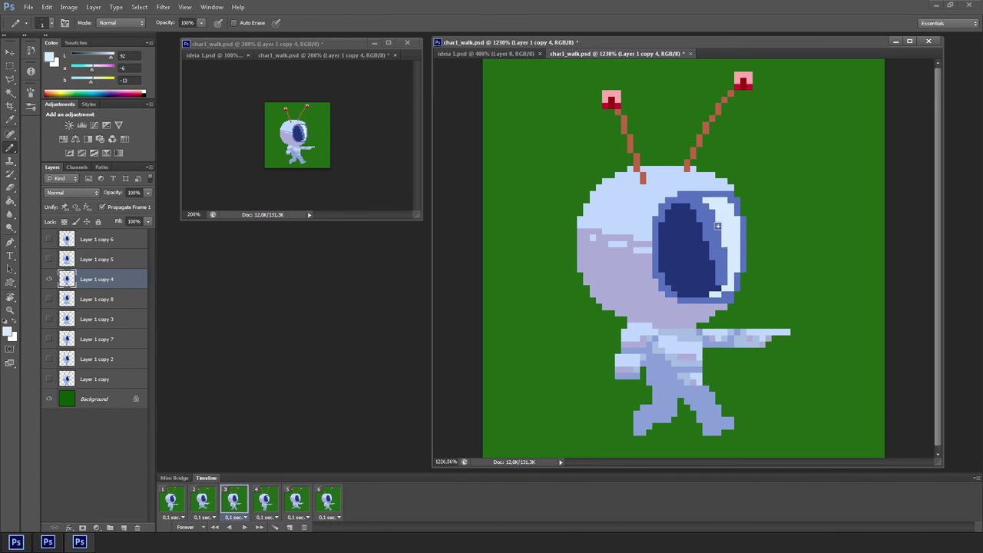
Step: Reshape the sixth frame's lower visor highlight to match the third frame and play the animation
left_click(204, 500)
left_click(265, 501)
left_click(327, 501)
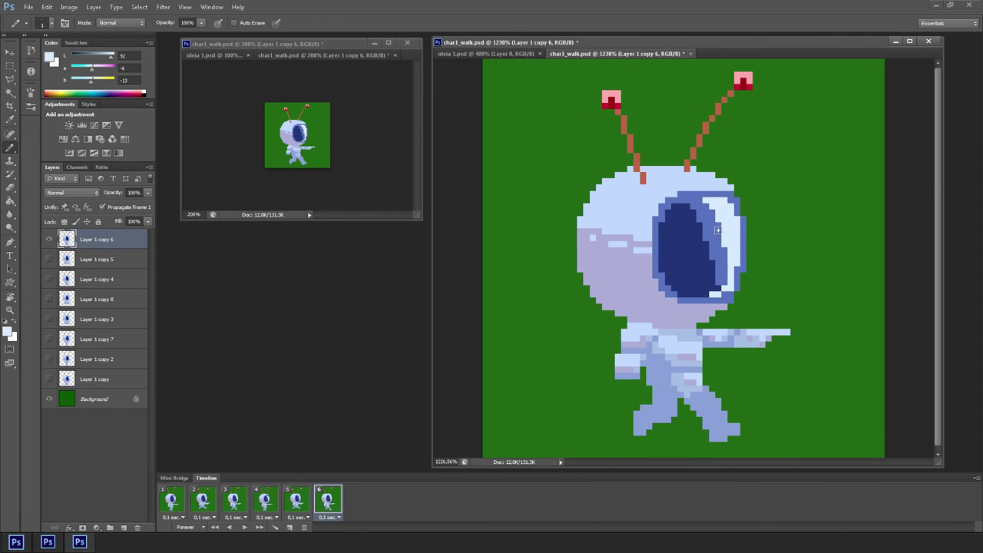
key("space")
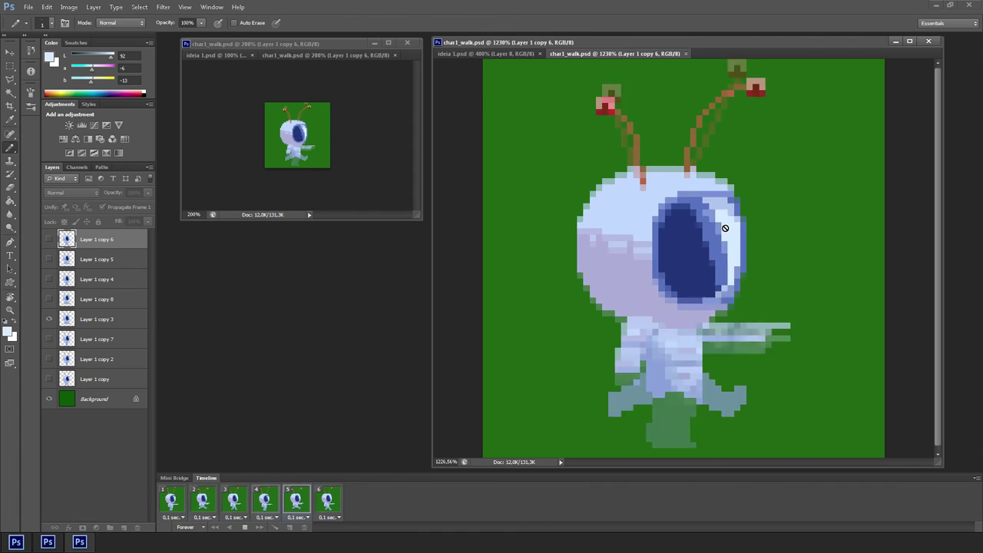
Step: Set all six frames' delay to 0 seconds and hide the green background layer
key("space")
left_click(172, 500)
left_click(331, 501, "shift")
left_click(339, 517)
left_click(354, 397)
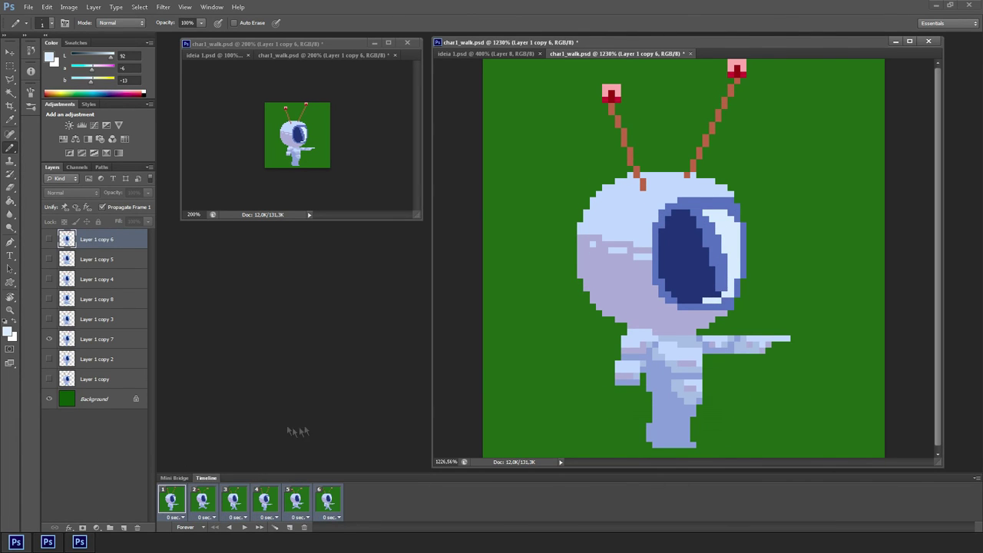
left_click(49, 398)
key("space")
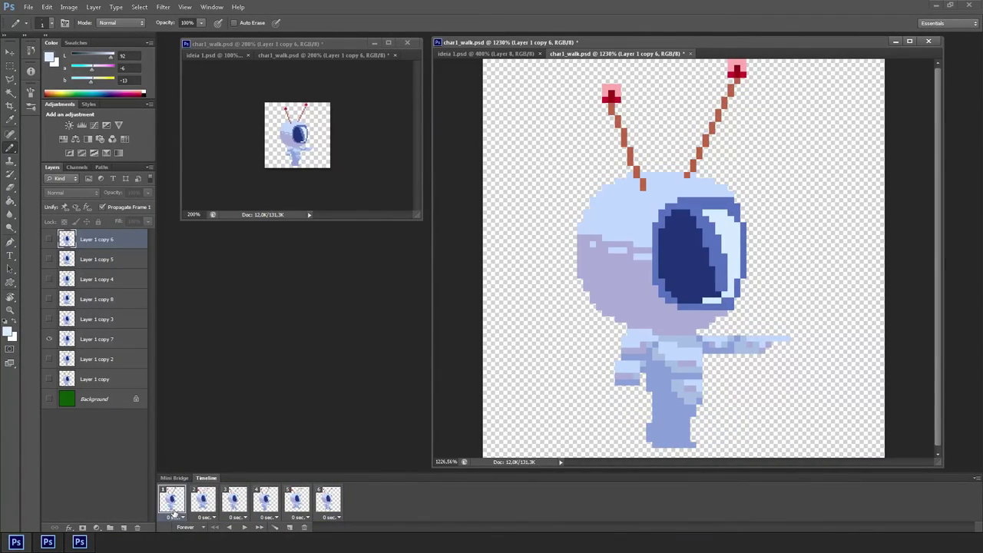
key("space")
key("v")
key("m")
left_click_drag(771, 441, 691, 392)
key("v")
key("m")
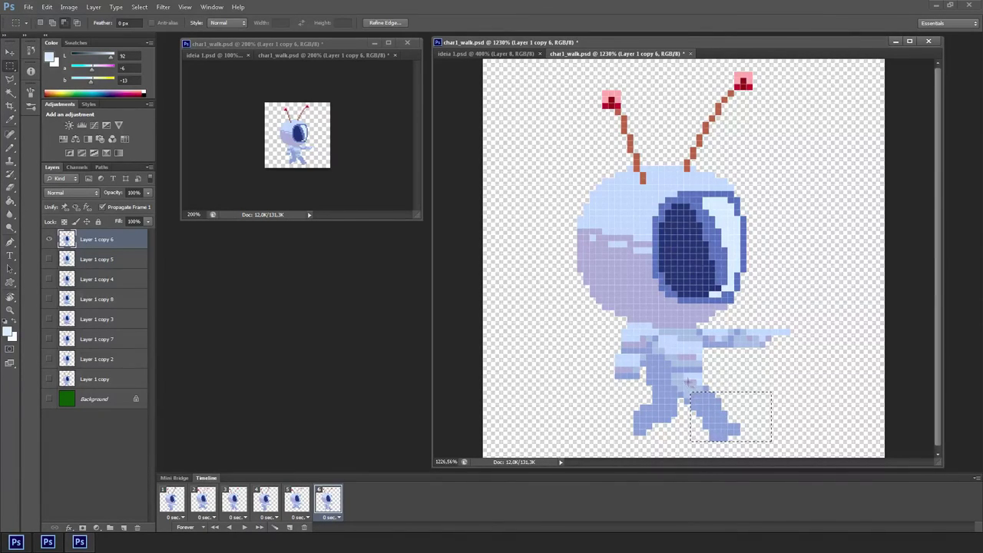
key("b")
key("v")
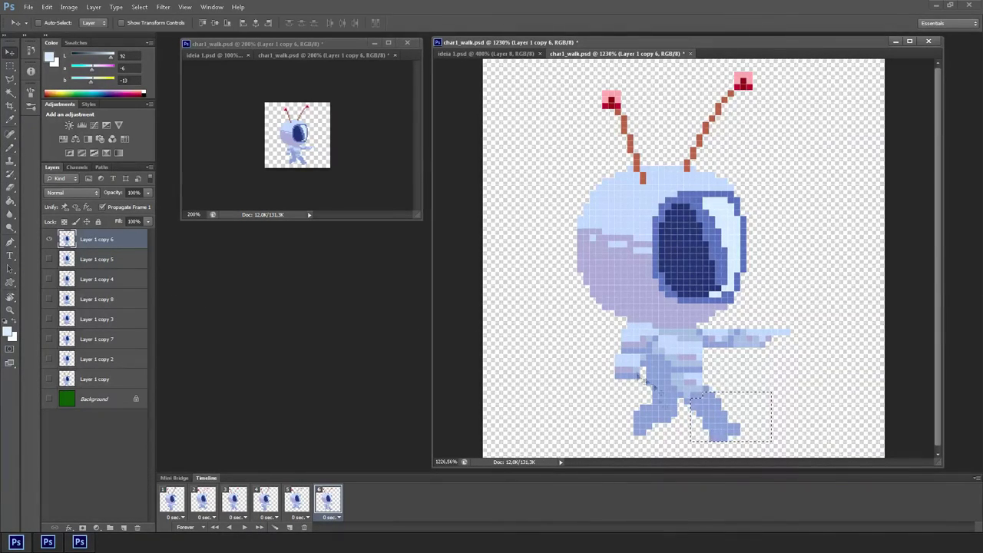
key("ctrl+h")
Step: Compare the sixth frame with the other frames and retouch its lower torso pixels with sampled suit colours
key("b")
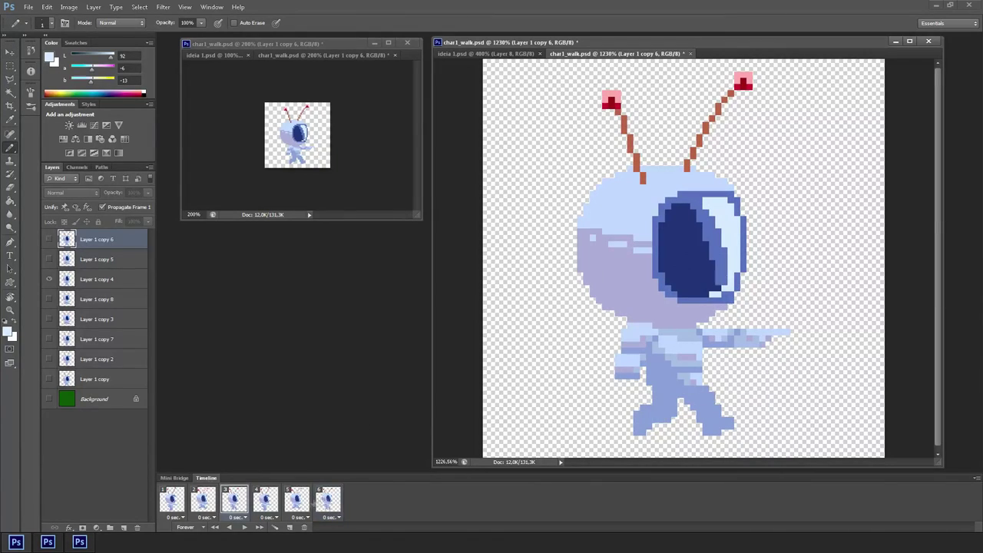
left_click(235, 505)
left_click(321, 505)
left_click(235, 505)
left_click(320, 505)
left_click(171, 504)
left_click(328, 503)
left_click(687, 389, "alt")
left_click(269, 503)
left_click(292, 502)
left_click(323, 503)
left_click_drag(693, 378, 681, 379)
left_click(698, 384, "alt")
key("space")
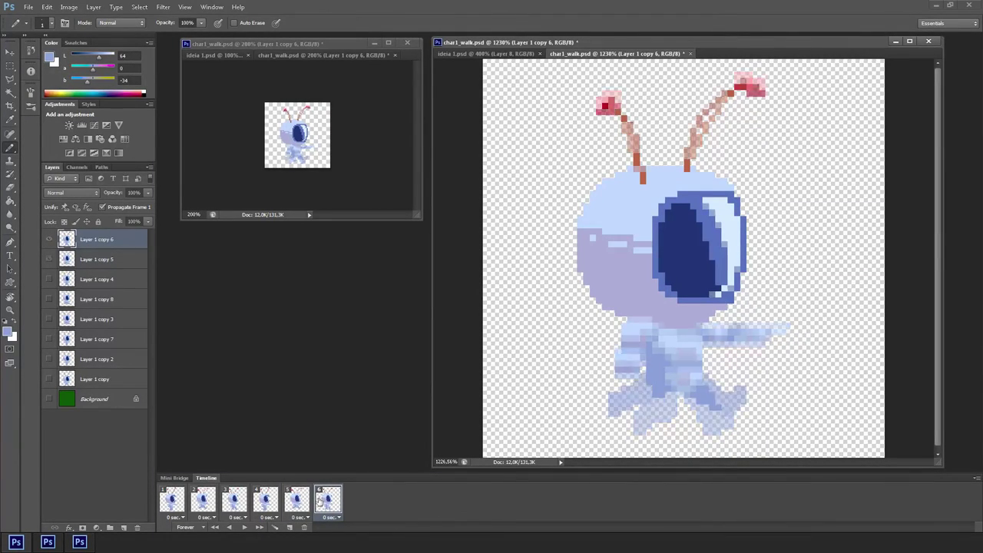
Step: Render all frames as a PNG image sequence named char1_walk.png into the player folder without creating a subfolder
left_click(28, 7)
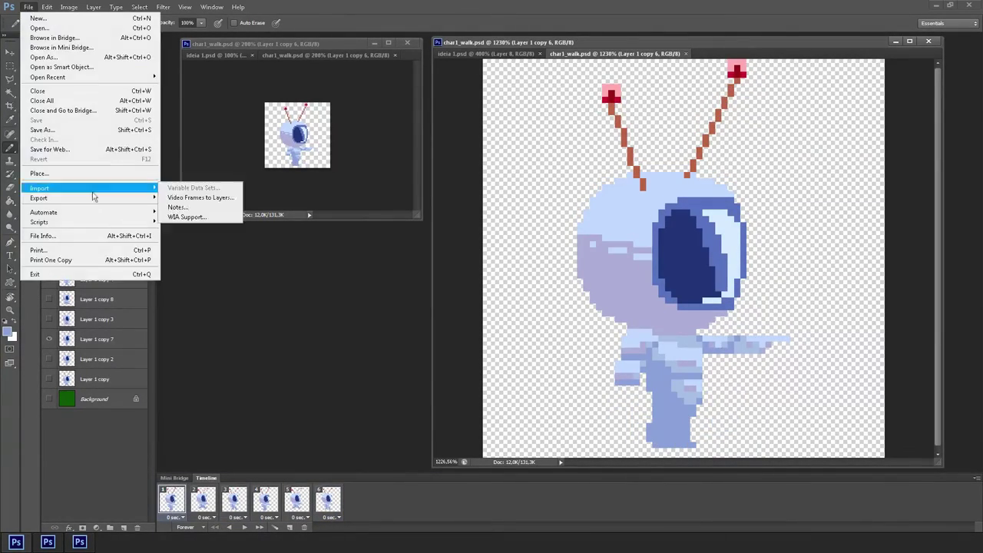
mouse_move(95, 197)
left_click(187, 218)
left_click(347, 141)
left_click(370, 123)
left_click(497, 292)
left_click(507, 341)
left_click(623, 97)
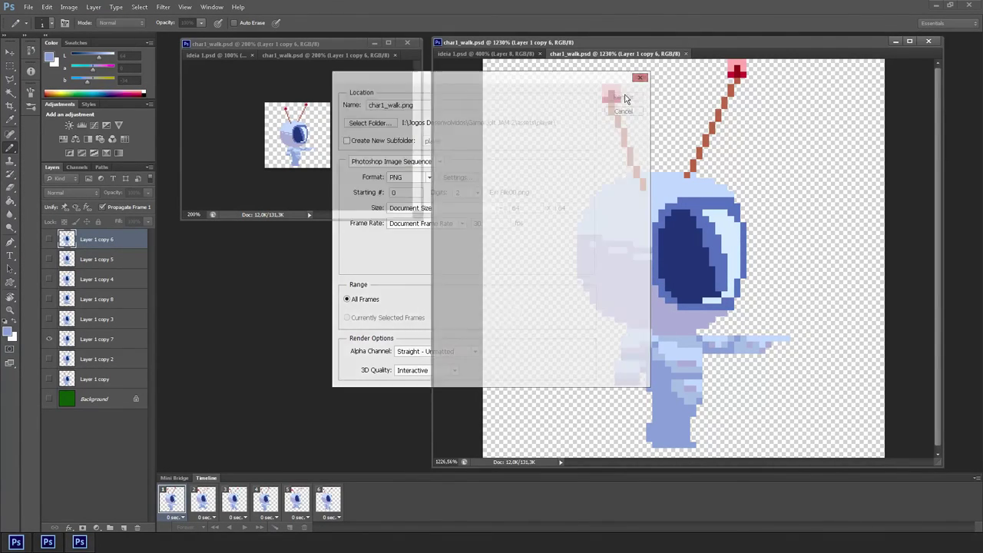
Step: Save the document as char1_flying.psd and set the remaining astronaut layer's opacity to 100%
key("ctrl+shift+s")
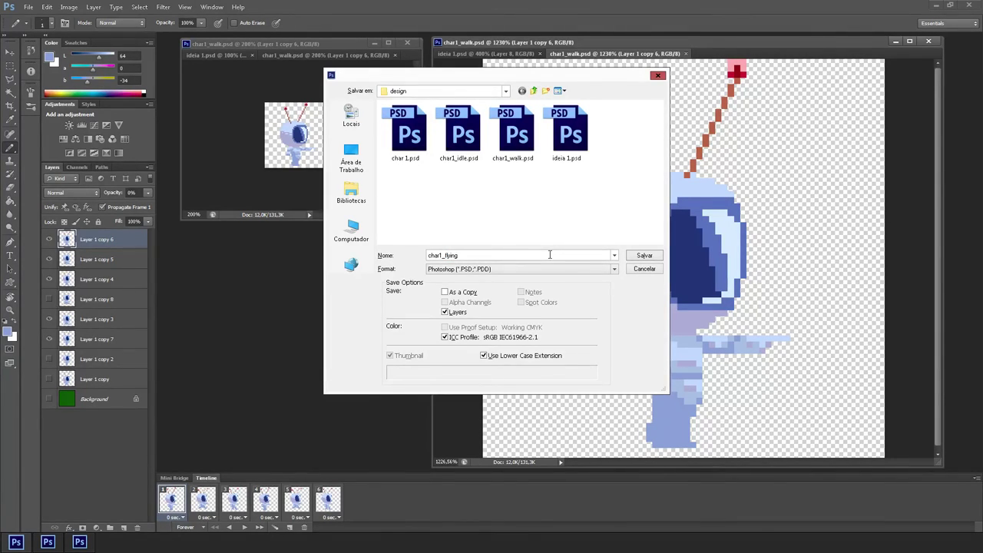
key("Return")
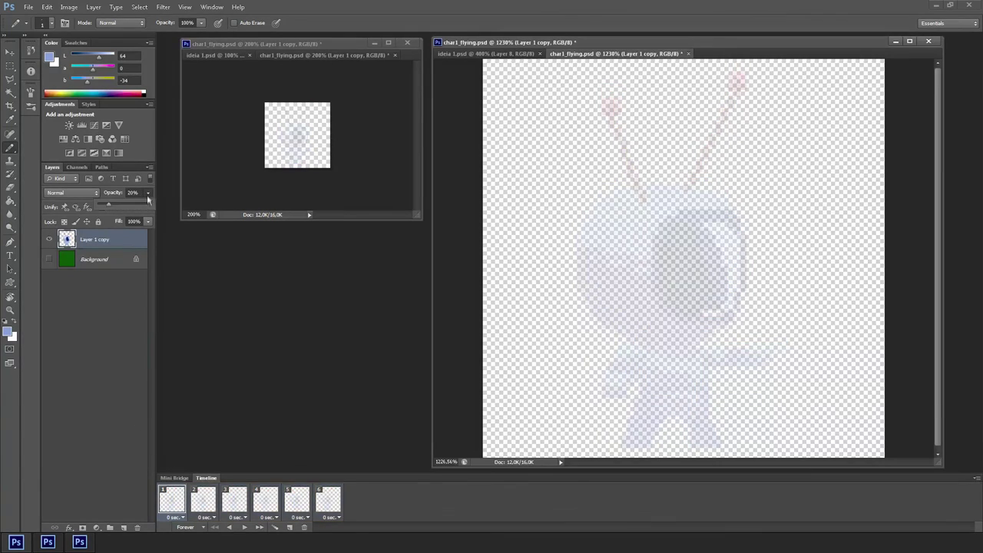
left_click(149, 205)
Step: Reduce the timeline to its first frame, with the green background shown and a 0.1-second delay
left_click(204, 500)
left_click(335, 506, "shift")
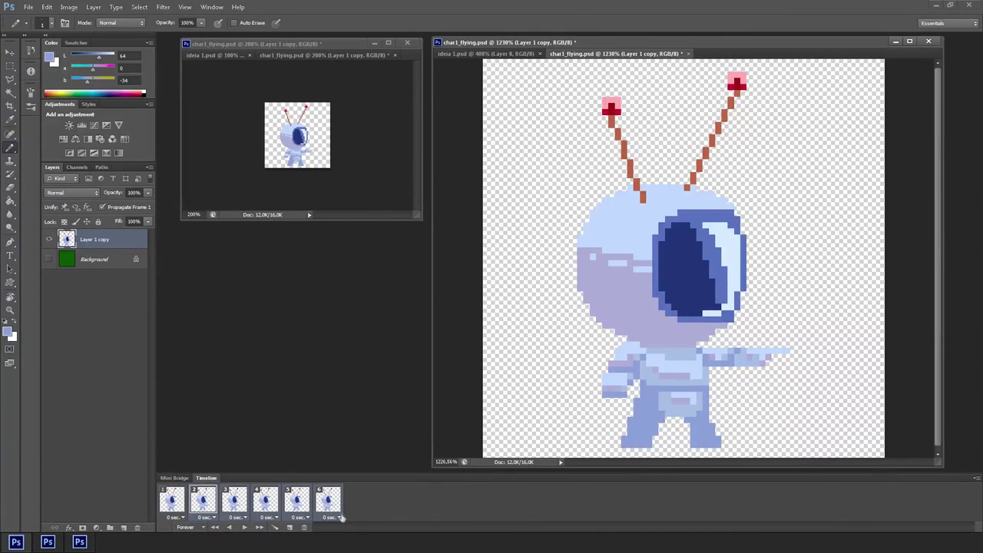
left_click(304, 526)
left_click(48, 259)
left_click(179, 517)
left_click(211, 423)
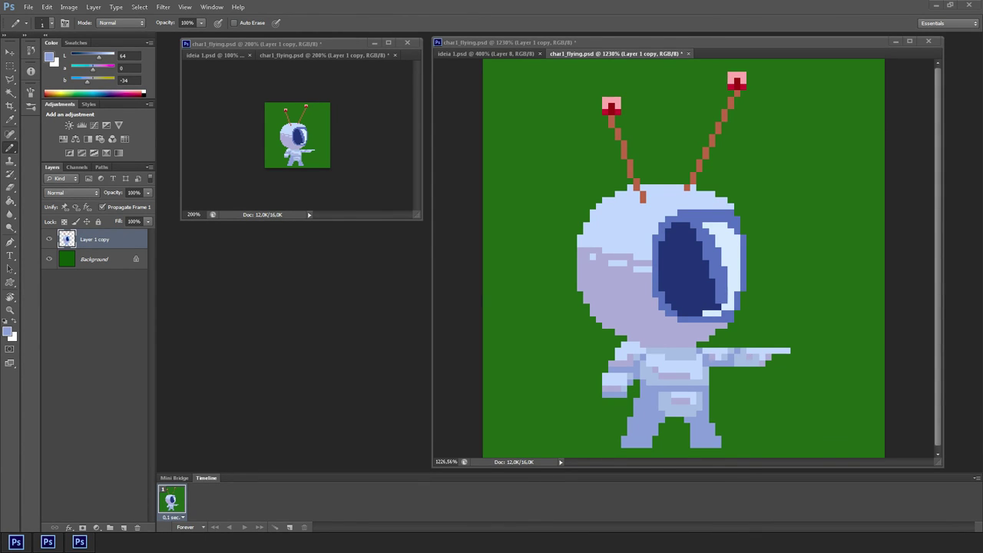
left_click(520, 54)
left_click(583, 53)
left_click(520, 54)
left_click(583, 53)
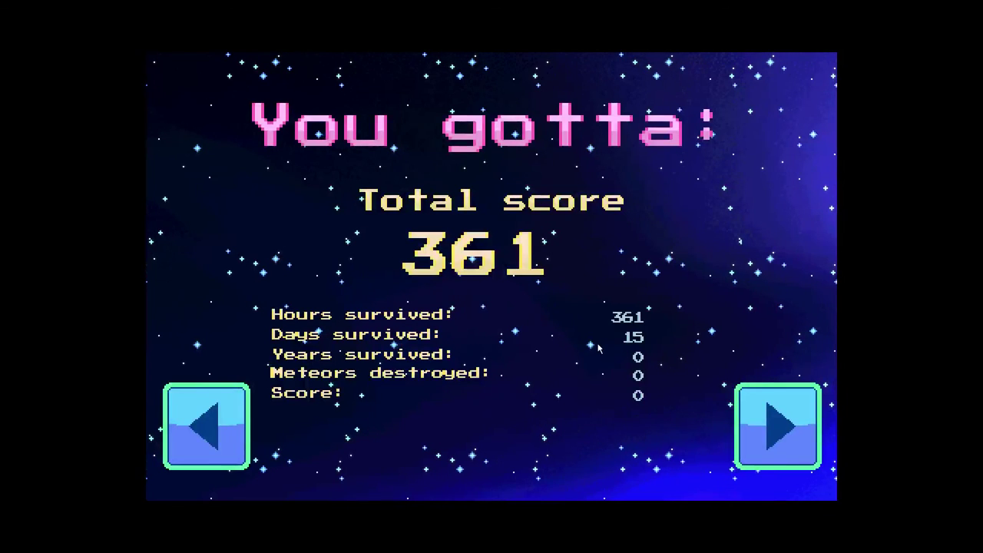
left_click(779, 427)
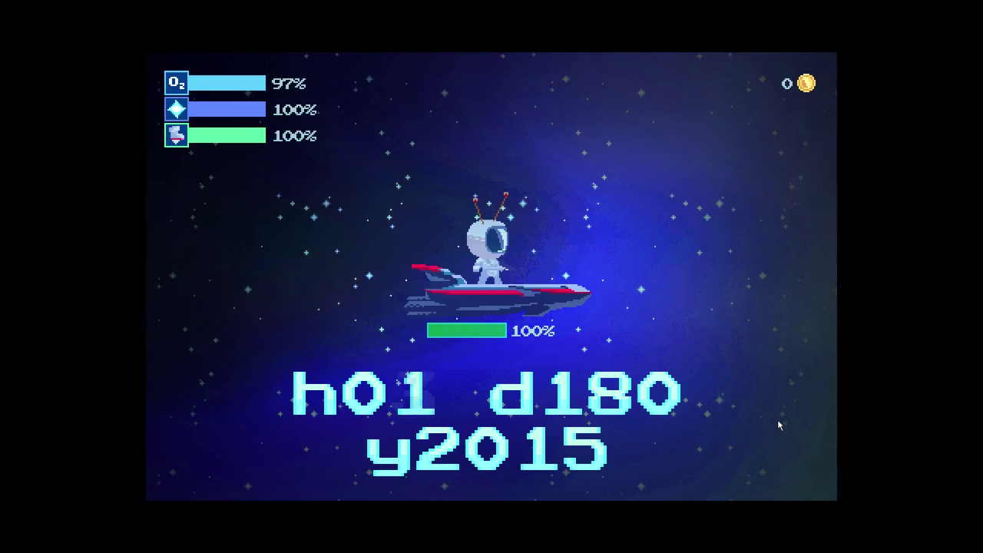
key("d")
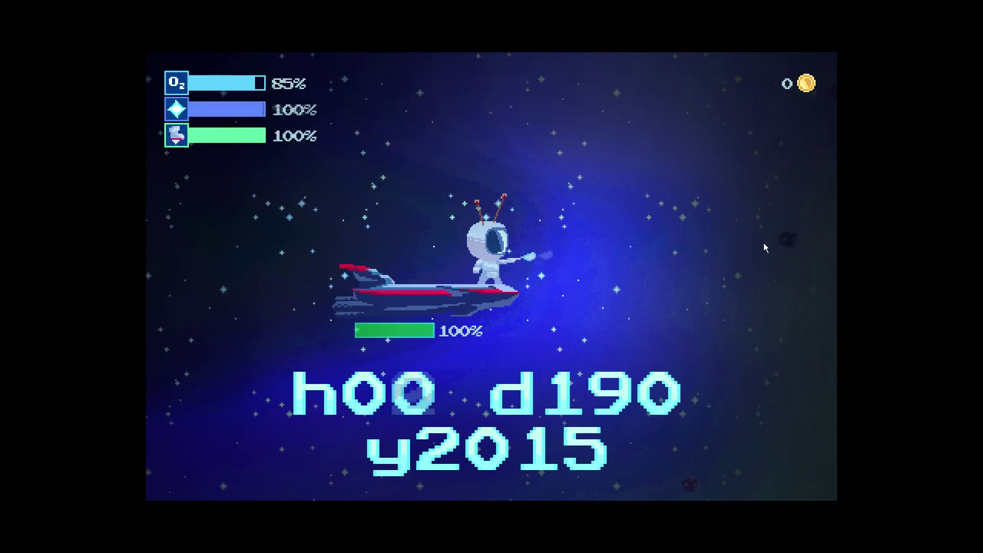
key("d")
key("w")
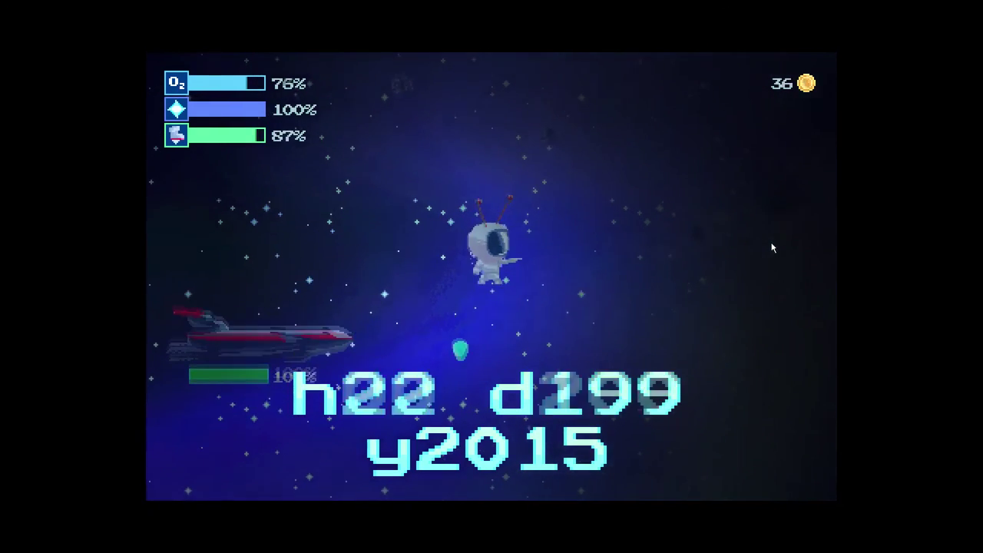
left_click(772, 247)
left_click(753, 220)
key("d")
key("w")
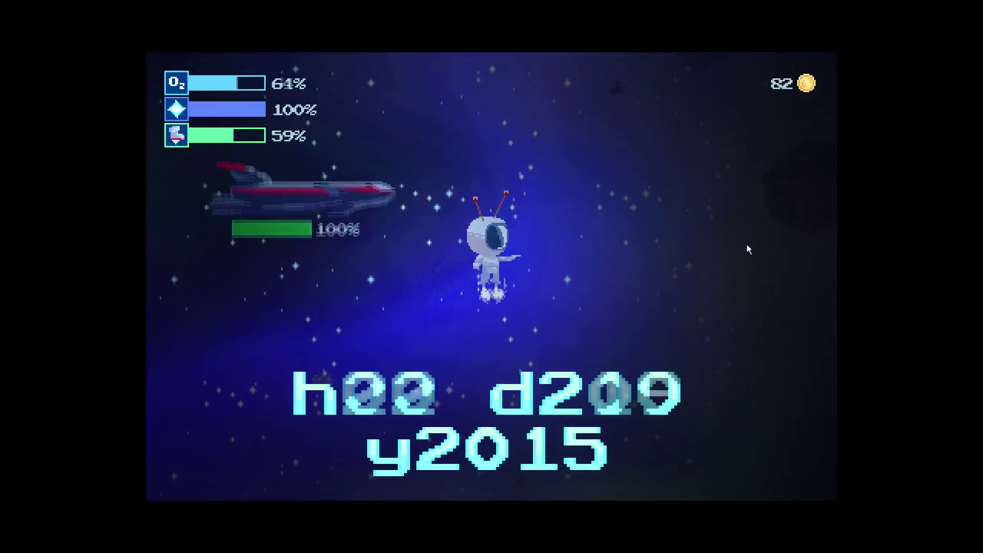
left_click(746, 247)
key("a")
left_click(749, 259)
left_click(750, 253)
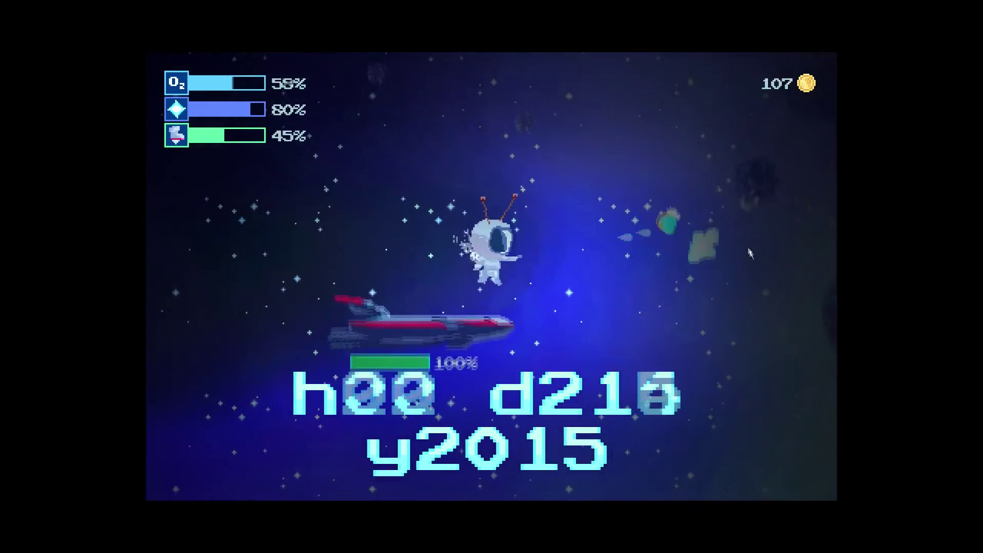
key("w")
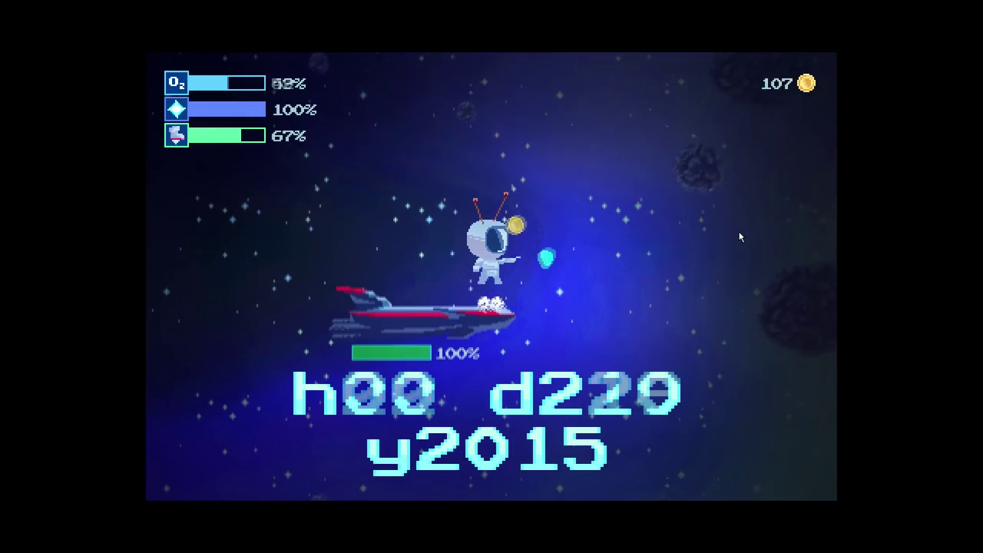
left_click(739, 238)
left_click_drag(773, 288, 575, 201)
key("a")
key("a")
key("w")
key("d")
key("w")
key("a")
key("d")
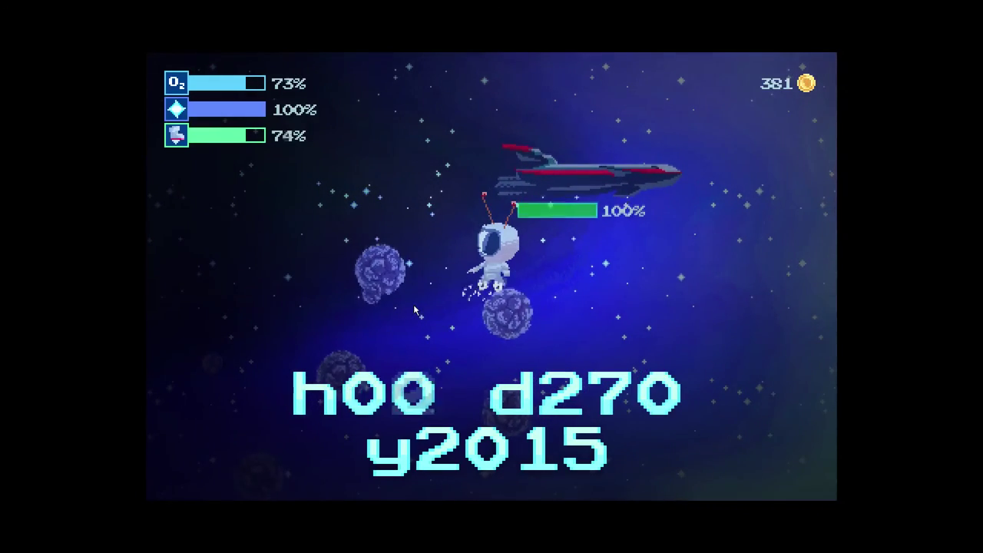
left_click(384, 296)
left_click(369, 299)
left_click(345, 305)
left_click(345, 307)
left_click(353, 323)
left_click(361, 338)
left_click(399, 344)
left_click(473, 343)
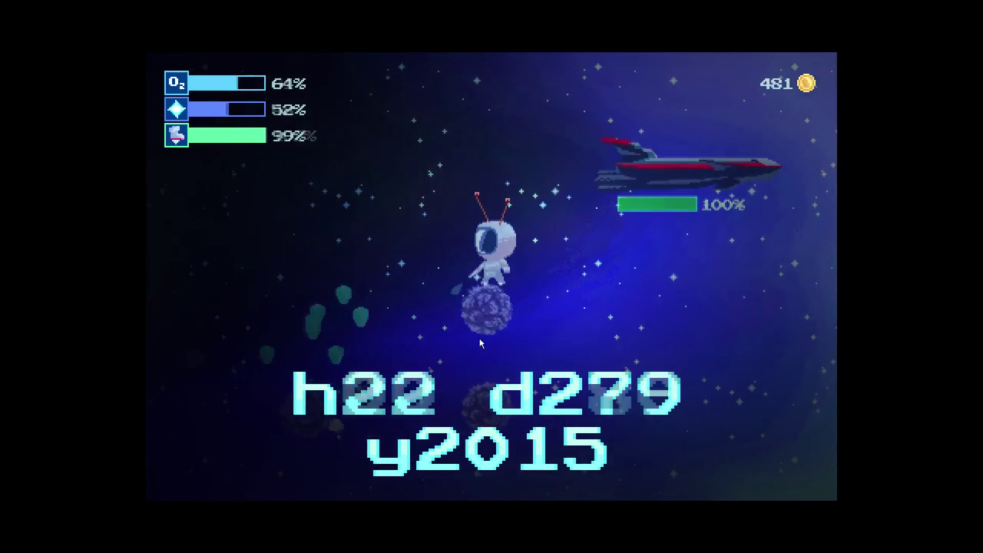
left_click(480, 341)
left_click(484, 339)
left_click(496, 332)
left_click(553, 265)
key("w")
key("d")
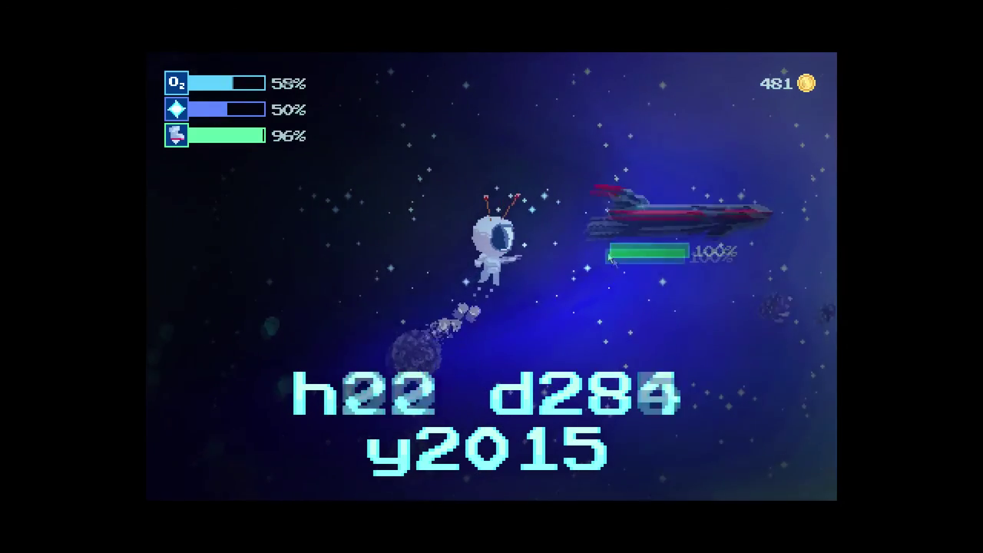
left_click(703, 234)
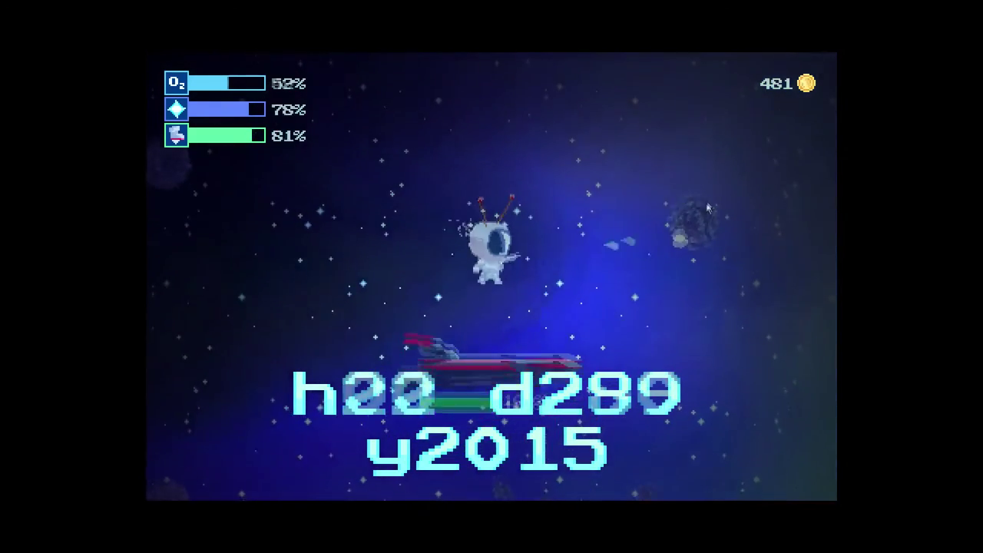
left_click(681, 161)
left_click(646, 132)
key("a")
left_click(660, 146)
key("w")
left_click(681, 163)
left_click(687, 196)
left_click(669, 240)
left_click(651, 225)
left_click(644, 210)
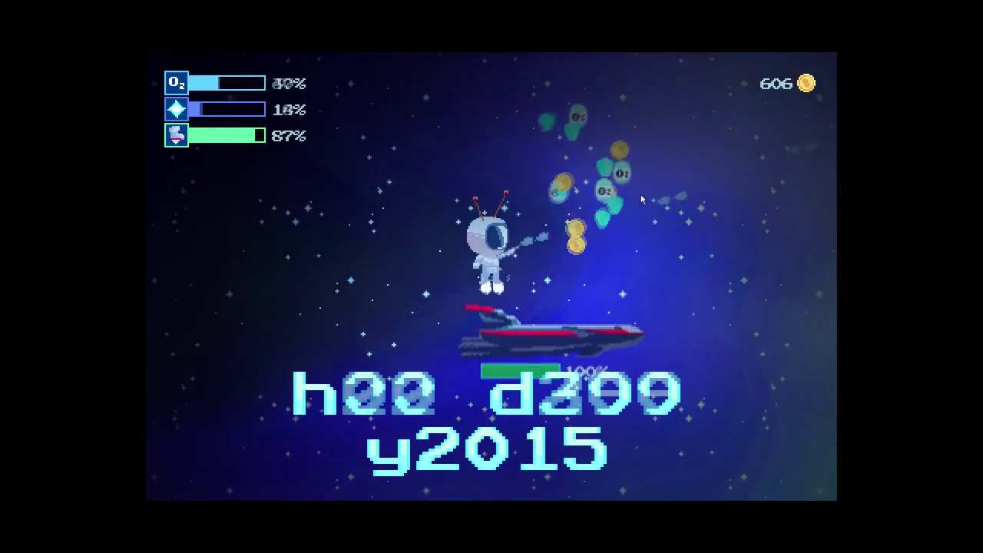
key("w")
key("d")
key("s")
key("a")
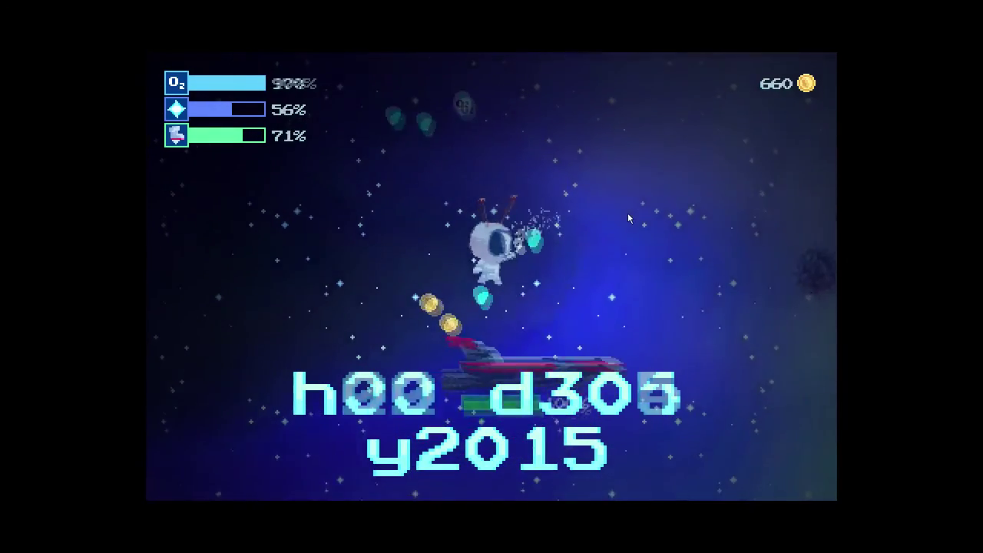
left_click(719, 169)
left_click(720, 167)
left_click(707, 157)
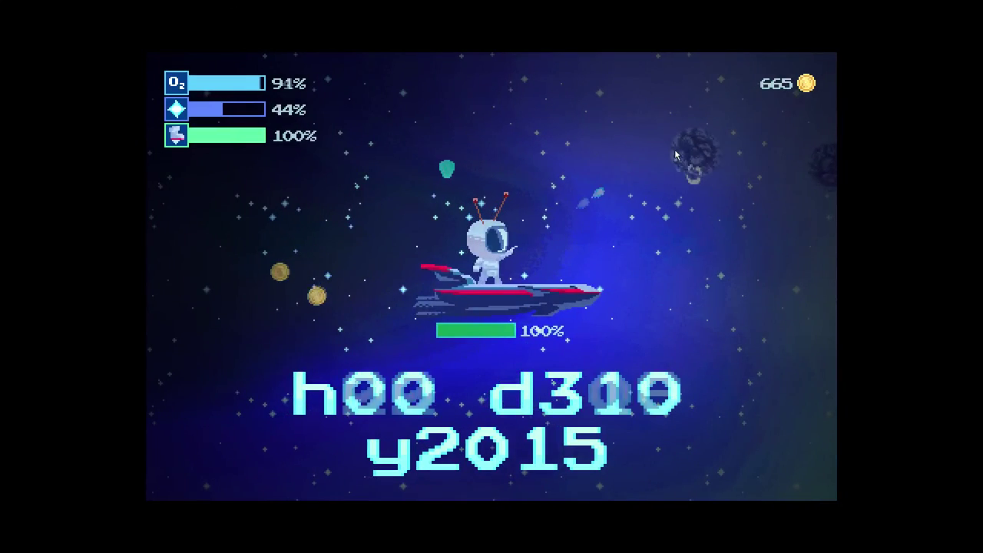
left_click(691, 161)
key("w")
left_click(687, 209)
left_click(690, 216)
left_click(658, 192)
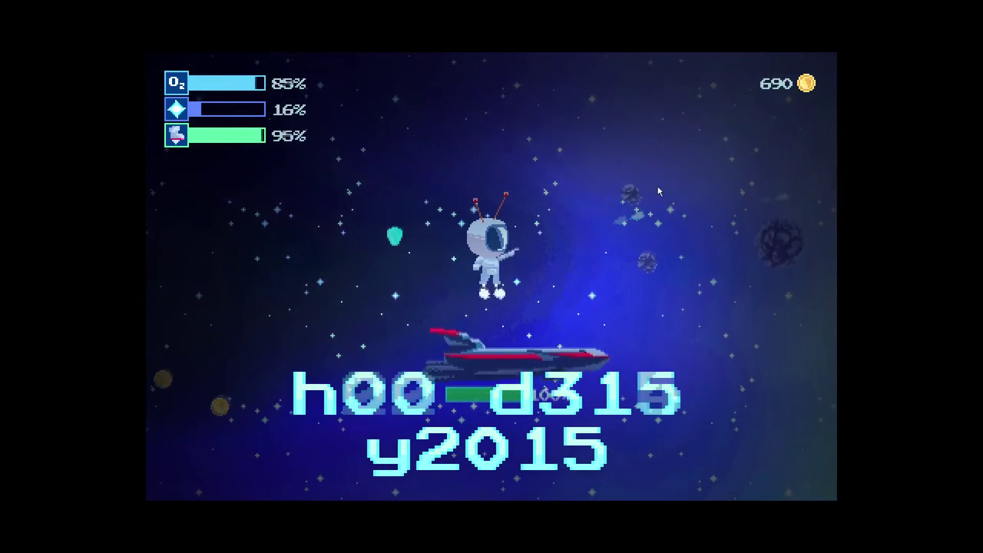
left_click(648, 211)
key("w")
left_click(644, 218)
key("s")
left_click(710, 235)
key("w")
key("d")
left_click(708, 235)
key("s")
left_click(684, 219)
left_click(644, 208)
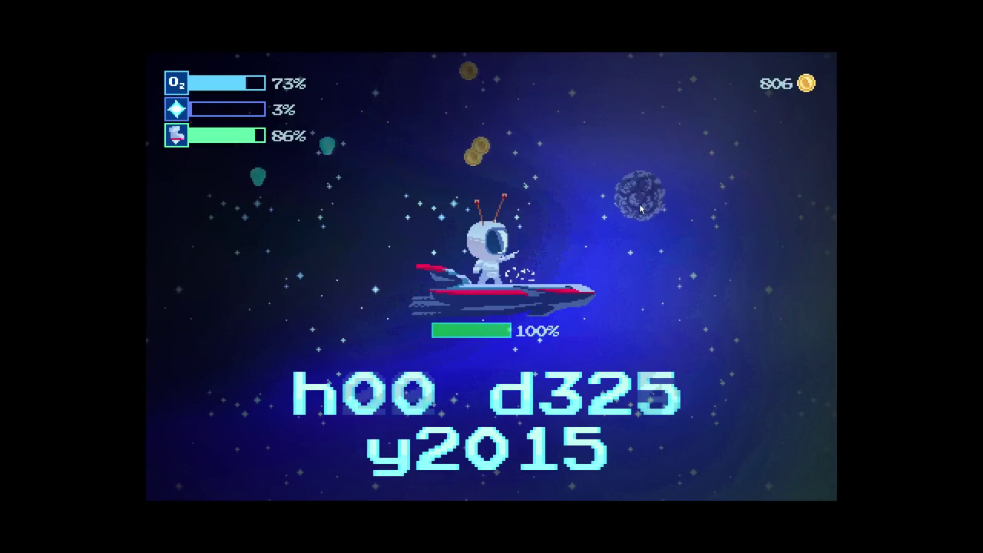
left_click_drag(641, 208, 569, 265)
key("d")
key("w")
key("a")
key("w")
key("a")
key("d")
left_click_drag(711, 212, 758, 172)
key("d")
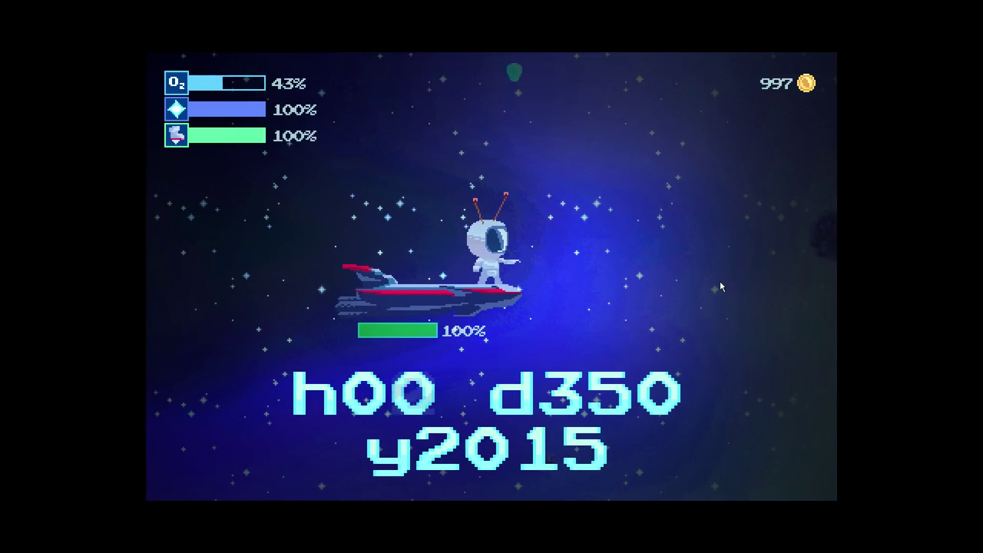
key("d")
left_click(762, 238)
left_click(762, 238)
left_click(762, 238)
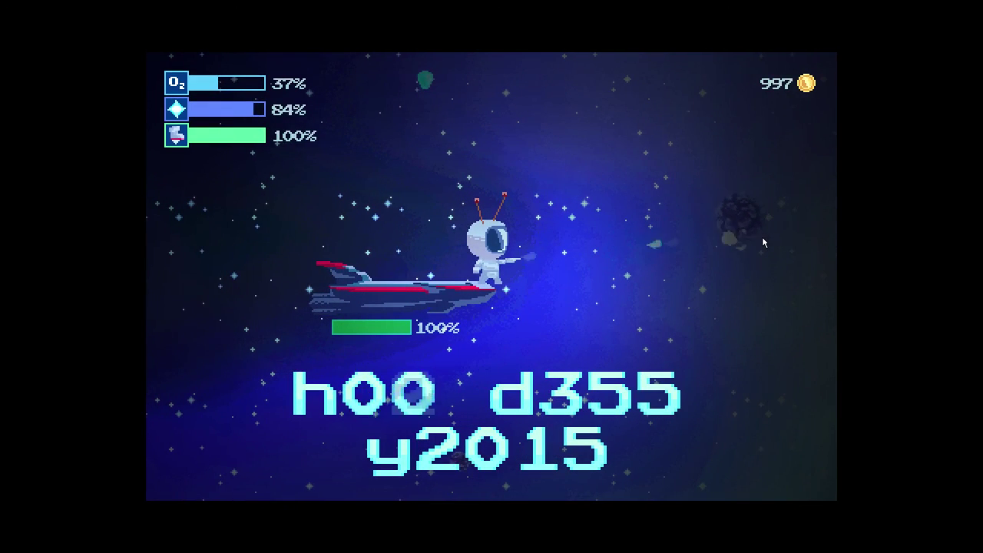